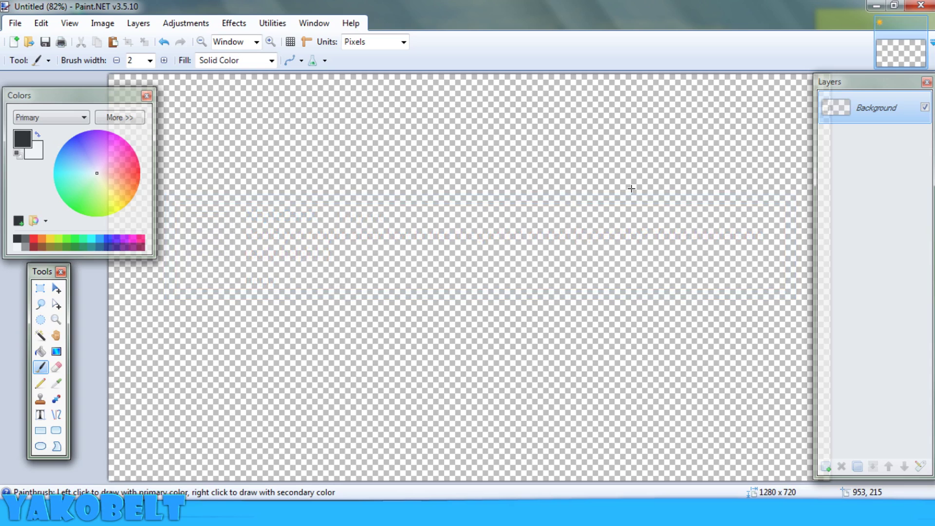
# - Add a new layer above the Background layer and fill it completely with white using the Paint Bucket
pyautogui.click(40, 414)
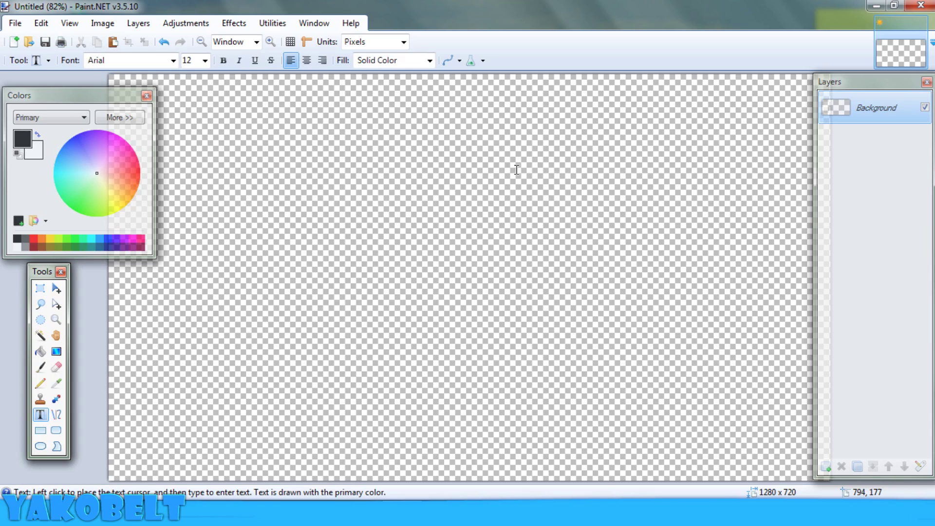
pyautogui.press('f')
pyautogui.press('x')
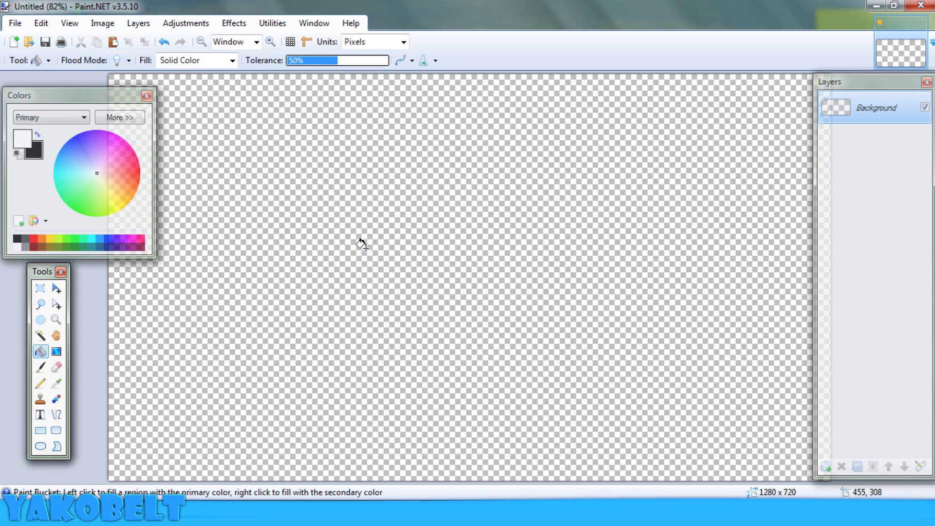
pyautogui.hotkey('ctrl', 'shift', 'n')
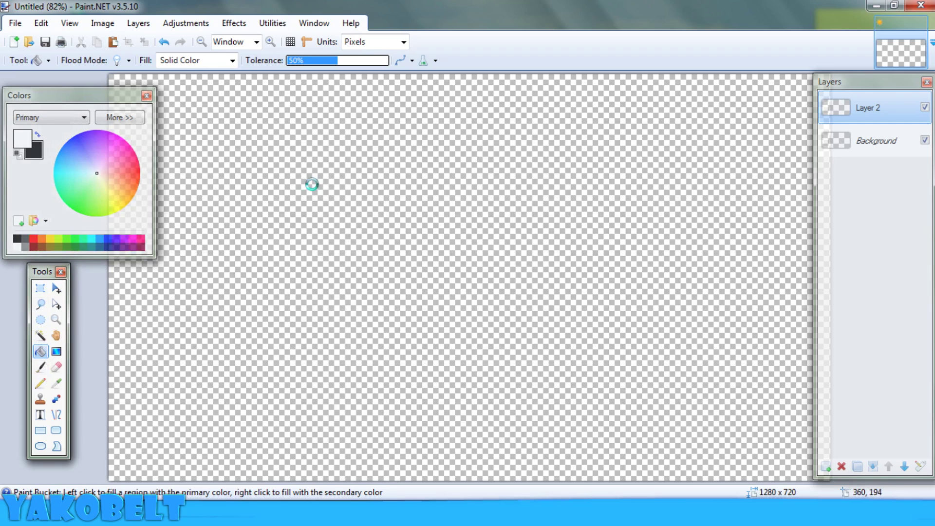
pyautogui.click(302, 158)
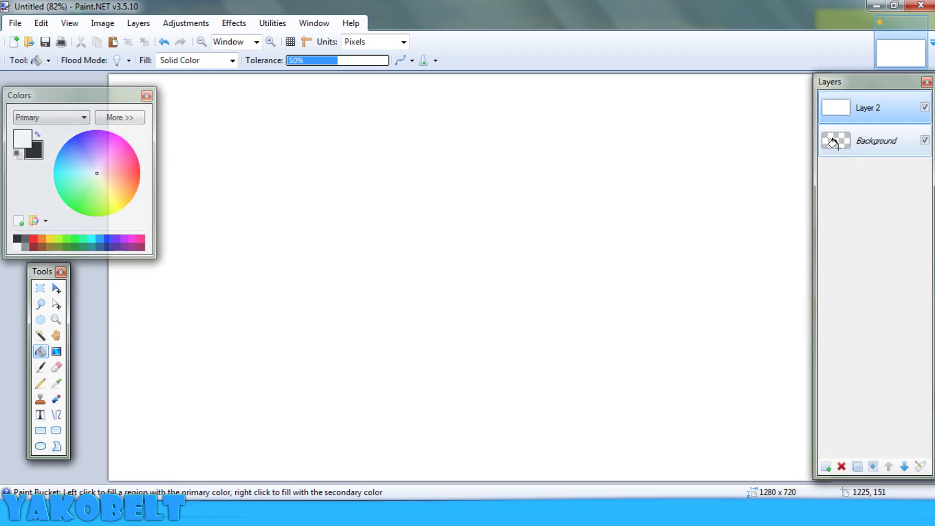
# - Add a third layer and set the Text tool to black with the Showcard Gothic font
pyautogui.hotkey('ctrl', 'shift', 'n')
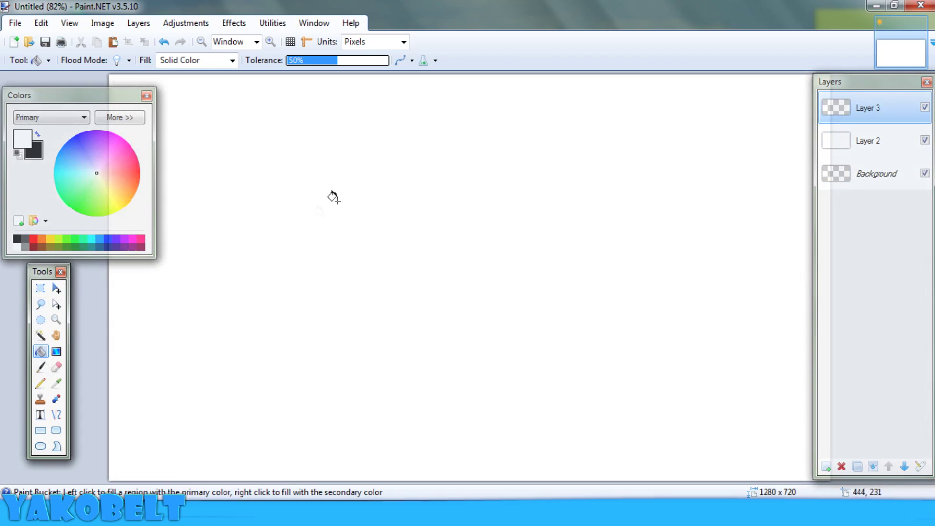
pyautogui.click(41, 414)
pyautogui.click(37, 134)
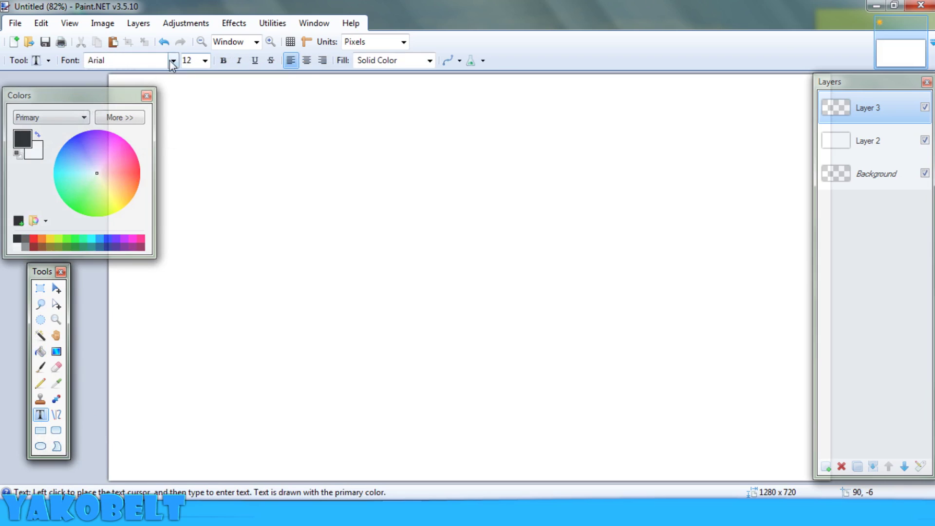
pyautogui.click(170, 60)
pyautogui.moveTo(283, 117); pyautogui.dragTo(271, 334)
pyautogui.scroll(-15, 253, 209)
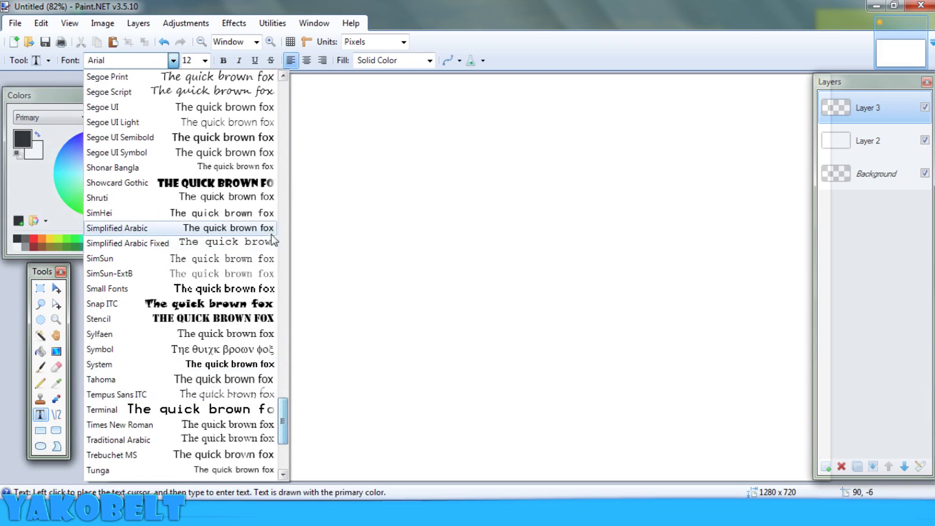
pyautogui.click(248, 184)
# - Write YAKOBELT on Layer 3 in size 96 text
pyautogui.click(274, 264)
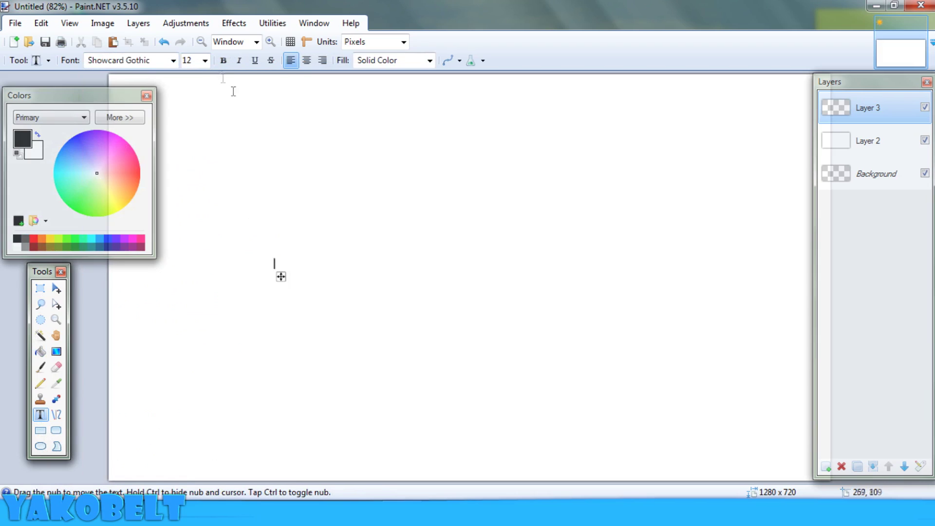
pyautogui.click(205, 60)
pyautogui.click(193, 245)
pyautogui.write('FE')
pyautogui.press('BackSpace')
pyautogui.press('BackSpace')
pyautogui.write('YA')
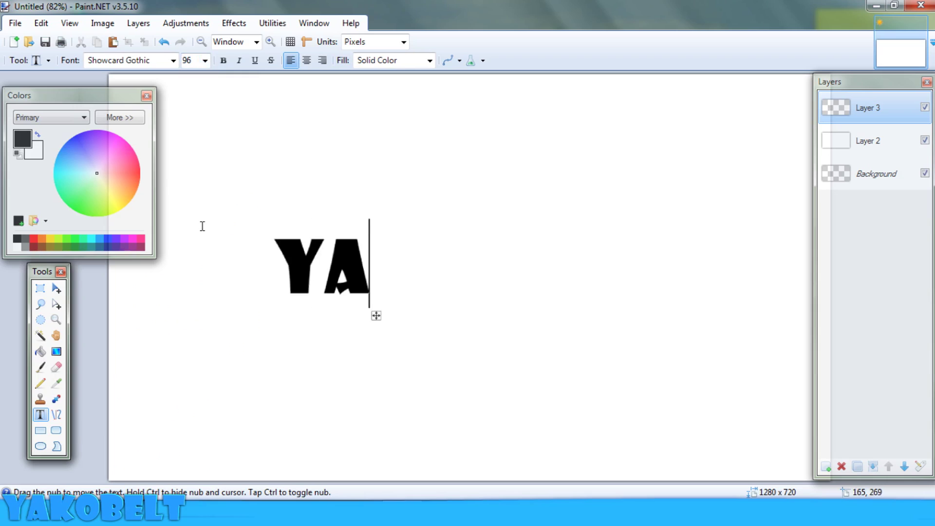
pyautogui.write('KOBELT')
# - Enlarge the YAKOBELT text to size 144 and reposition it in the middle of the canvas
pyautogui.moveTo(652, 314); pyautogui.dragTo(563, 296)
pyautogui.click(205, 61)
pyautogui.click(188, 247)
pyautogui.click(205, 61)
pyautogui.click(188, 269)
pyautogui.moveTo(803, 321); pyautogui.dragTo(762, 326)
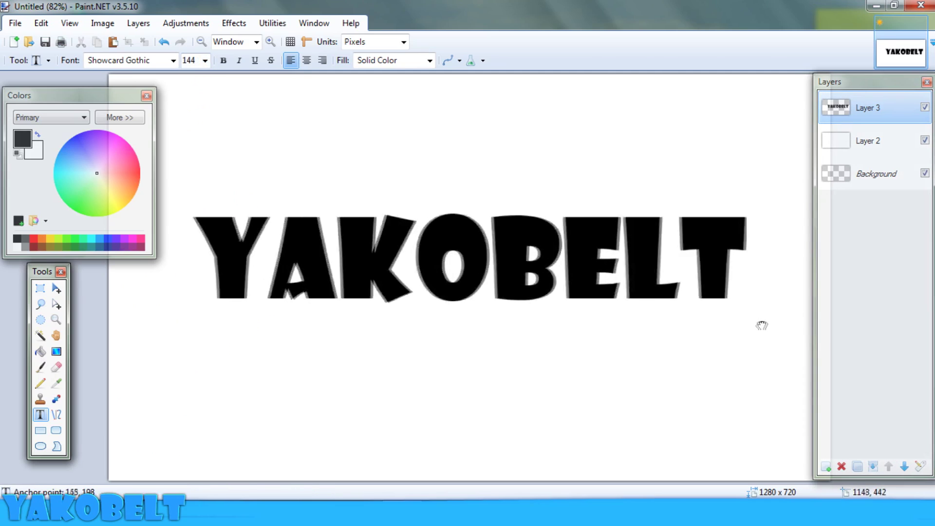
# - Select the letter Y on Layer 3 with the Magic Wand at 69% tolerance
pyautogui.click(40, 335)
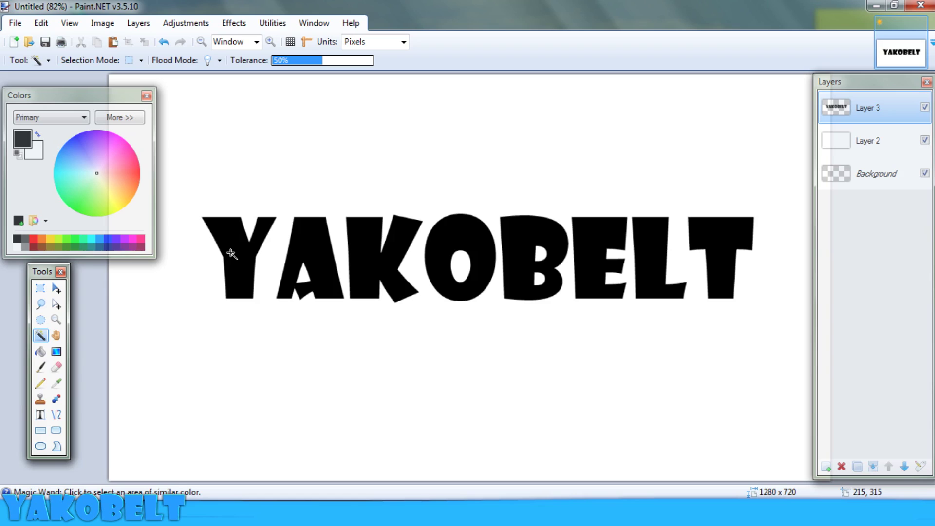
pyautogui.click(247, 253)
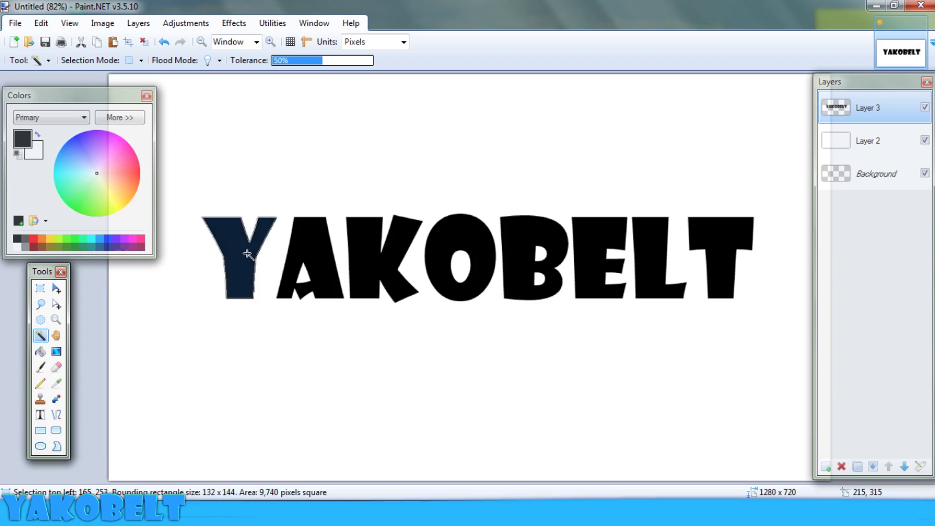
pyautogui.click(303, 63)
pyautogui.click(295, 60)
pyautogui.click(246, 229)
pyautogui.click(336, 61)
pyautogui.click(342, 61)
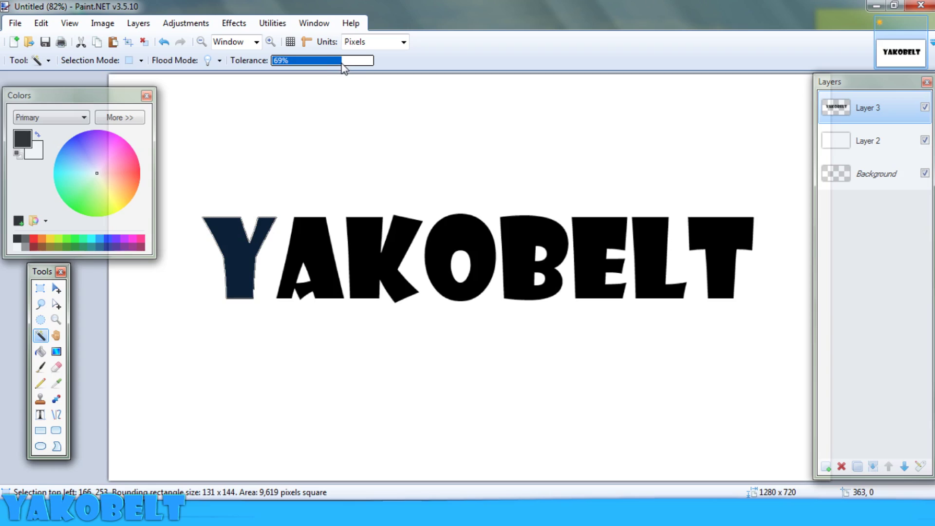
pyautogui.click(222, 240)
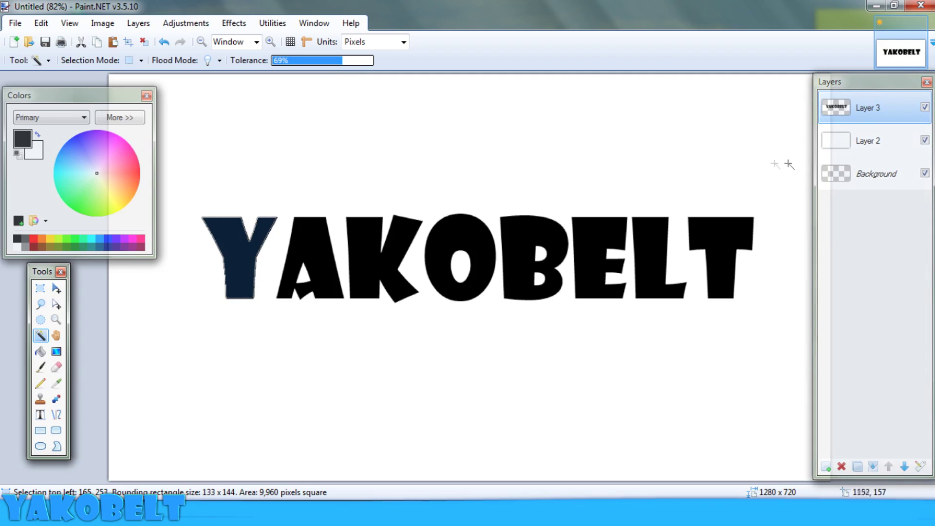
# - Delete the selected Y shape from Layer 2, deselect it, and check the cut-out by briefly hiding Layer 3
pyautogui.click(864, 143)
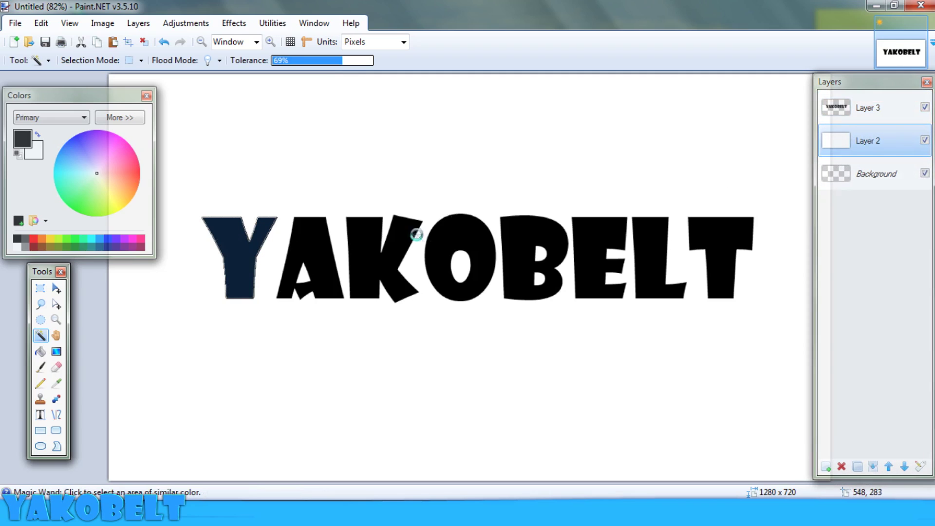
pyautogui.hotkey('ctrl', 'd')
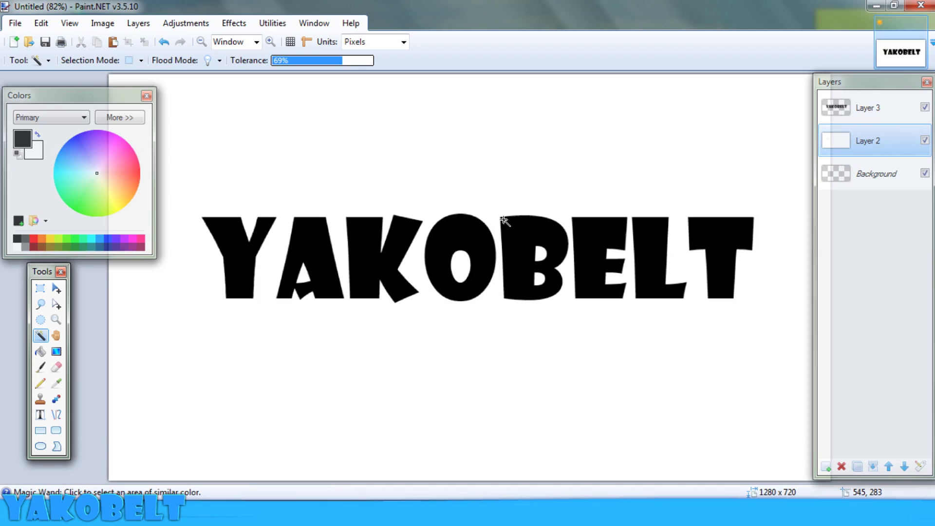
pyautogui.click(925, 108)
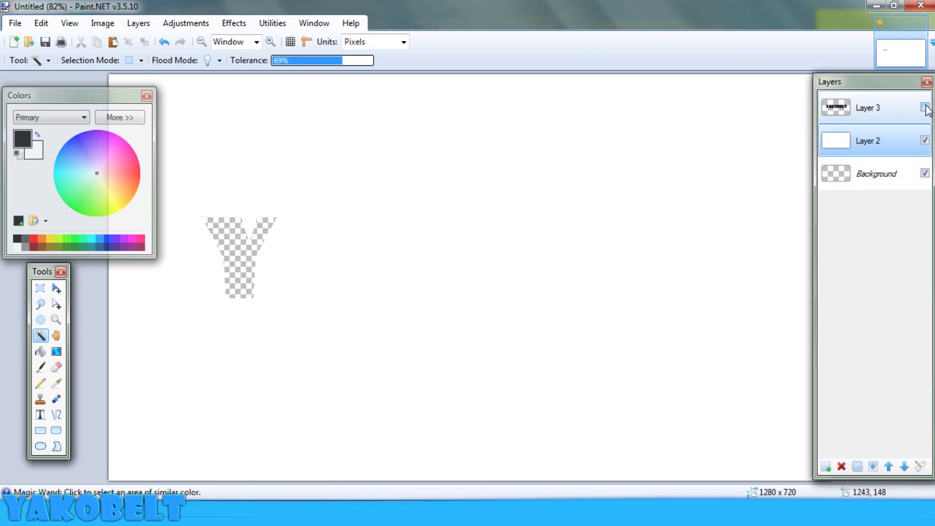
pyautogui.click(925, 108)
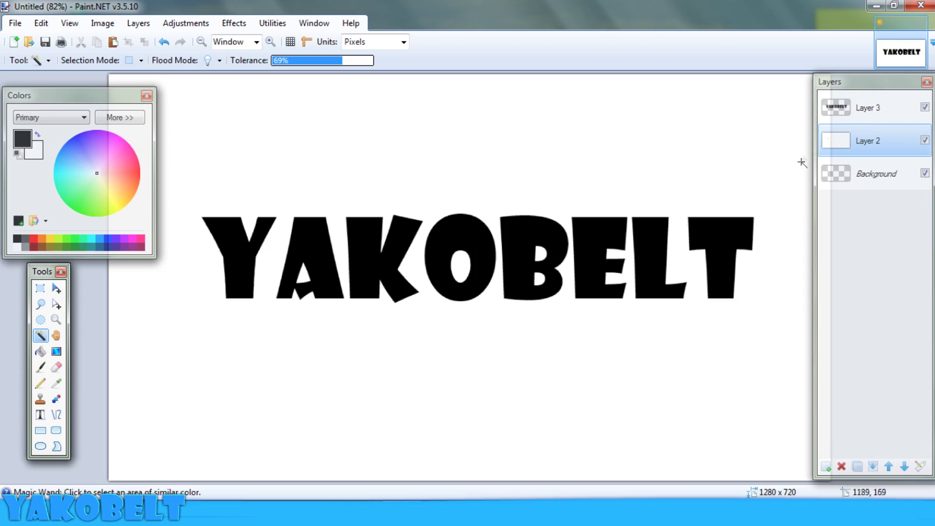
# - Select the letters A and K on Layer 3 one after the other and cut their shapes out of Layer 2
pyautogui.click(857, 107)
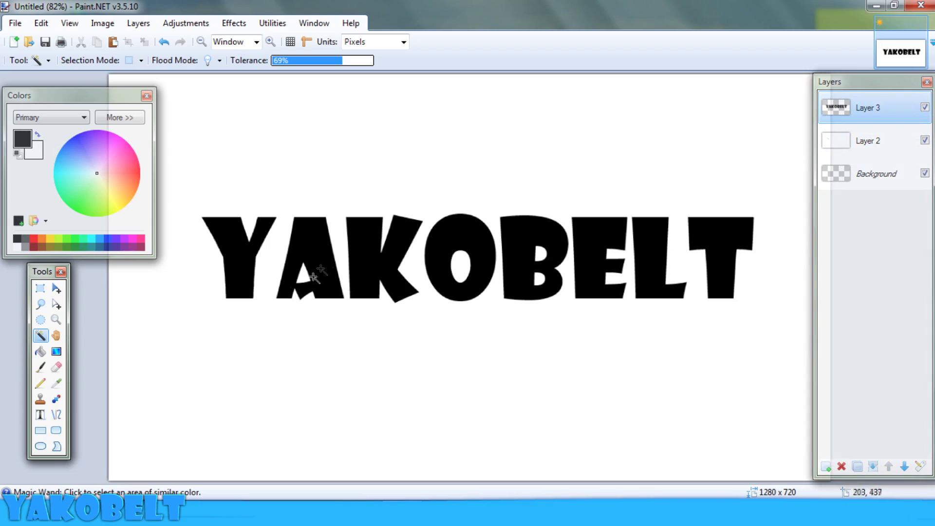
pyautogui.click(324, 236)
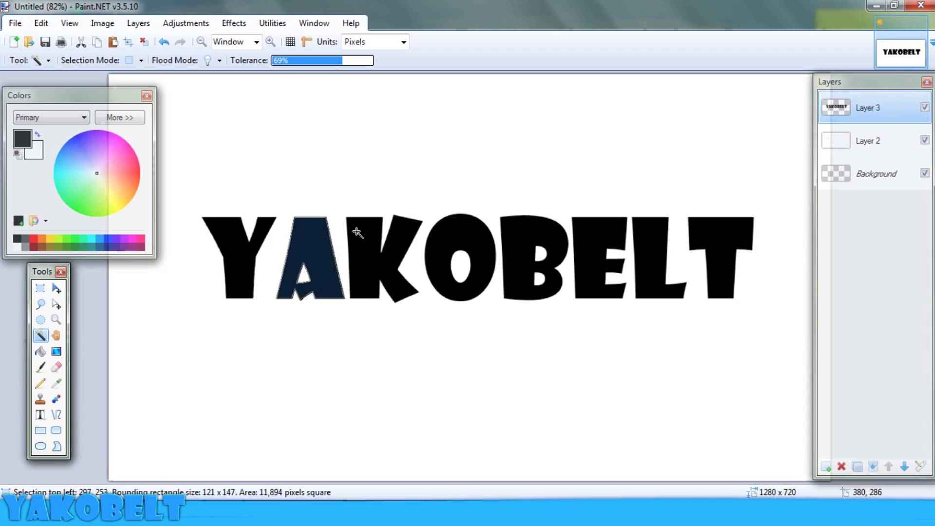
pyautogui.click(850, 148)
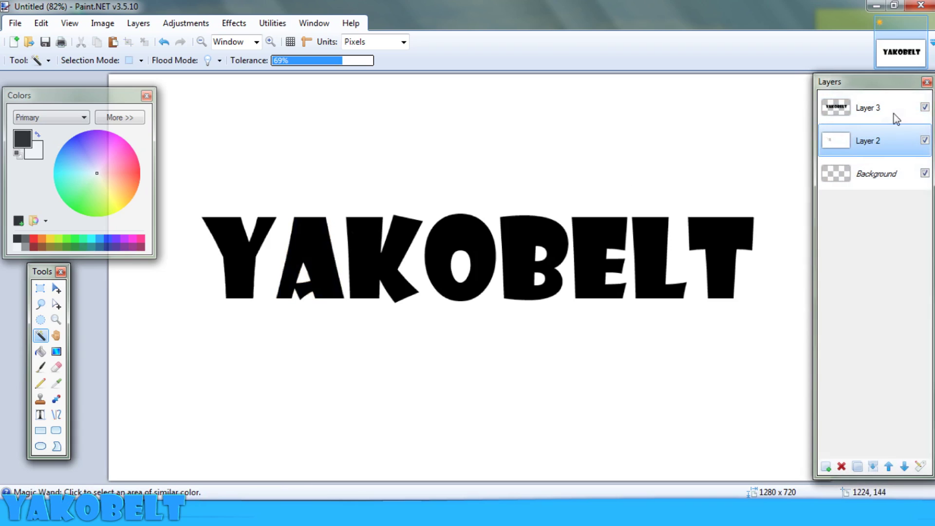
pyautogui.click(898, 117)
pyautogui.click(374, 261)
pyautogui.click(830, 146)
pyautogui.hotkey('ctrl', 'd')
# - Select the letters O and B on Layer 3 one after the other and cut their shapes out of Layer 2
pyautogui.click(866, 109)
pyautogui.click(458, 241)
pyautogui.click(833, 142)
pyautogui.hotkey('ctrl', 'd')
pyautogui.click(867, 108)
pyautogui.click(516, 258)
pyautogui.click(832, 134)
pyautogui.hotkey('ctrl', 'd')
# - Select the letters E and L on Layer 3 one after the other and cut their shapes out of Layer 2
pyautogui.click(866, 109)
pyautogui.click(599, 259)
pyautogui.click(833, 142)
pyautogui.hotkey('ctrl', 'd')
pyautogui.click(867, 108)
pyautogui.click(652, 258)
pyautogui.click(832, 142)
pyautogui.hotkey('ctrl', 'd')
# - Cut the shape of the letter T out of Layer 2 and hide Layer 3
pyautogui.click(867, 108)
pyautogui.click(721, 258)
pyautogui.click(833, 142)
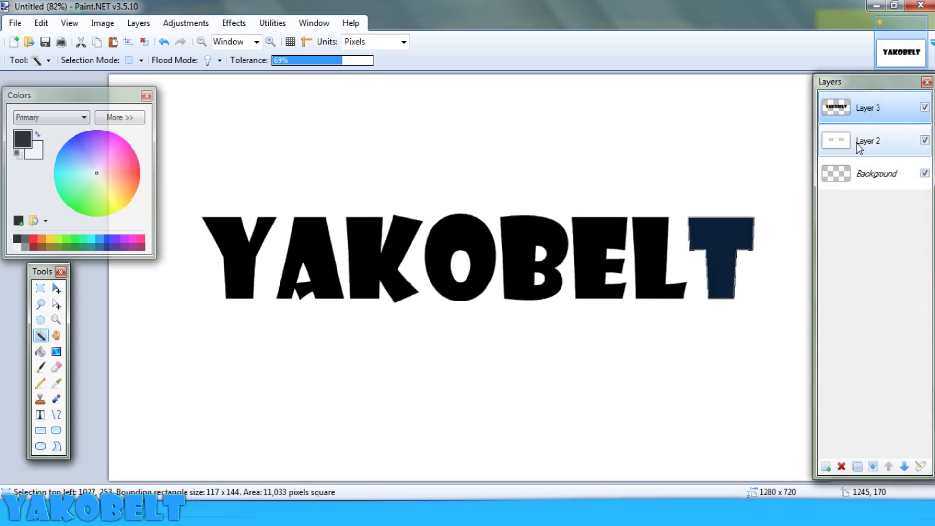
pyautogui.hotkey('ctrl', 'd')
pyautogui.click(925, 107)
# - Fill the Background layer with a downward linear gradient from orange to light orange, spanning the lower half of the letters
pyautogui.click(872, 174)
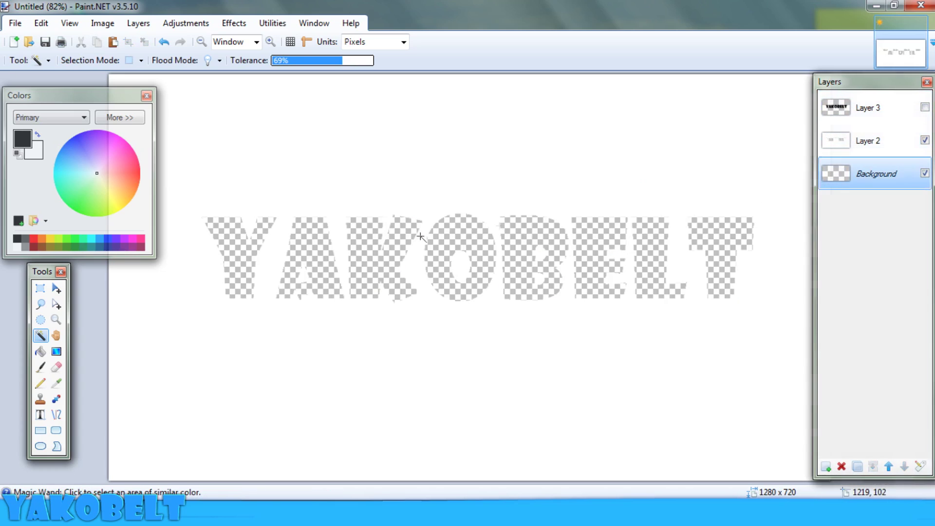
pyautogui.click(56, 351)
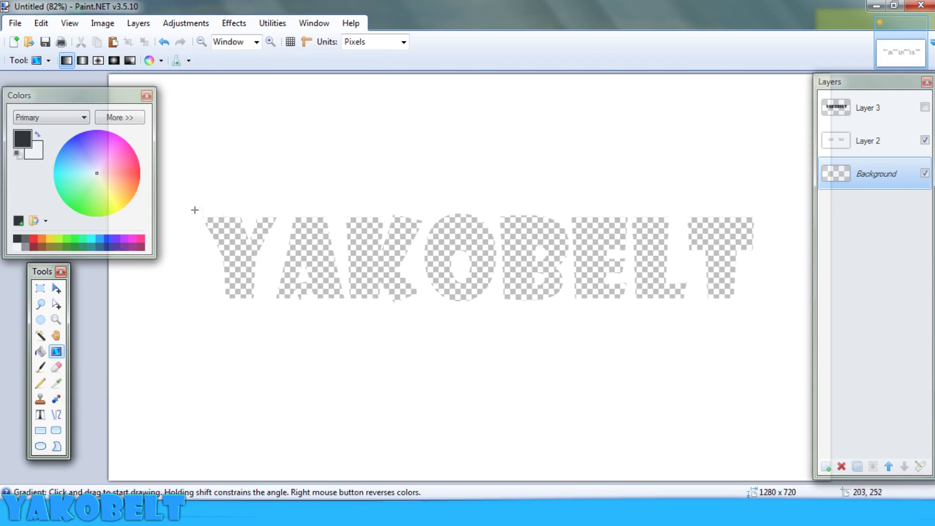
pyautogui.moveTo(102, 179)
pyautogui.mouseDown()
pyautogui.moveTo(121, 188)
pyautogui.moveTo(97, 175)
pyautogui.mouseUp()
pyautogui.click(38, 154)
pyautogui.click(102, 186)
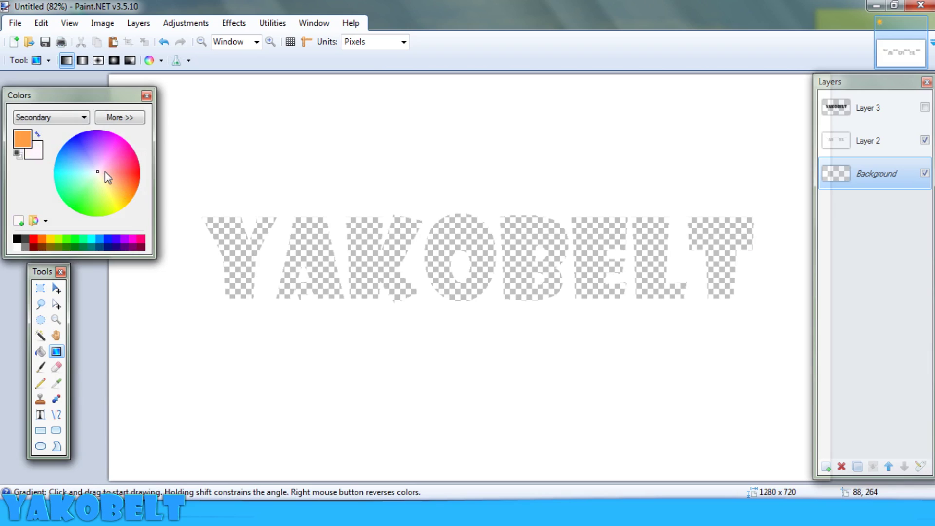
pyautogui.click(115, 183)
pyautogui.click(27, 142)
pyautogui.click(38, 154)
pyautogui.click(27, 141)
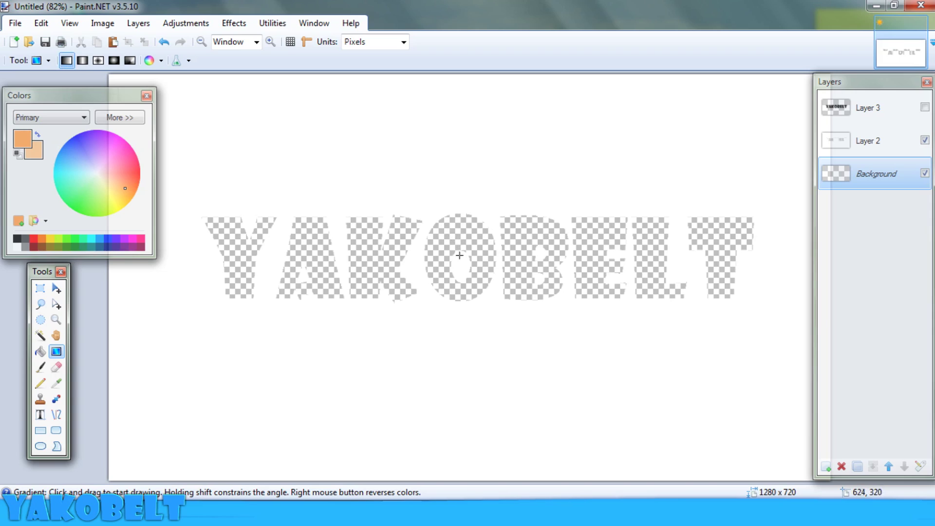
pyautogui.moveTo(460, 255); pyautogui.dragTo(463, 305)
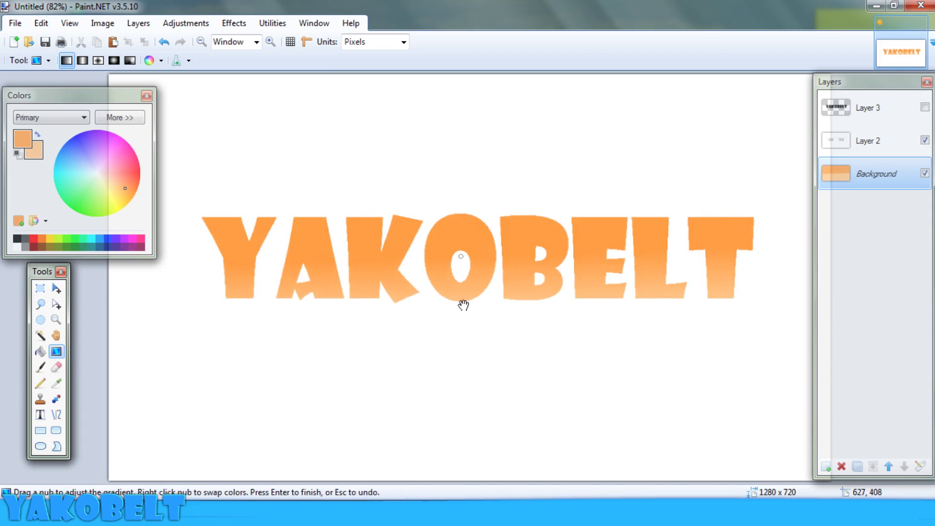
# - Select Layer 2's white area around the letters, delete it from the Background gradient, and check the result by toggling Layer 2's visibility
pyautogui.click(40, 288)
pyautogui.click(41, 335)
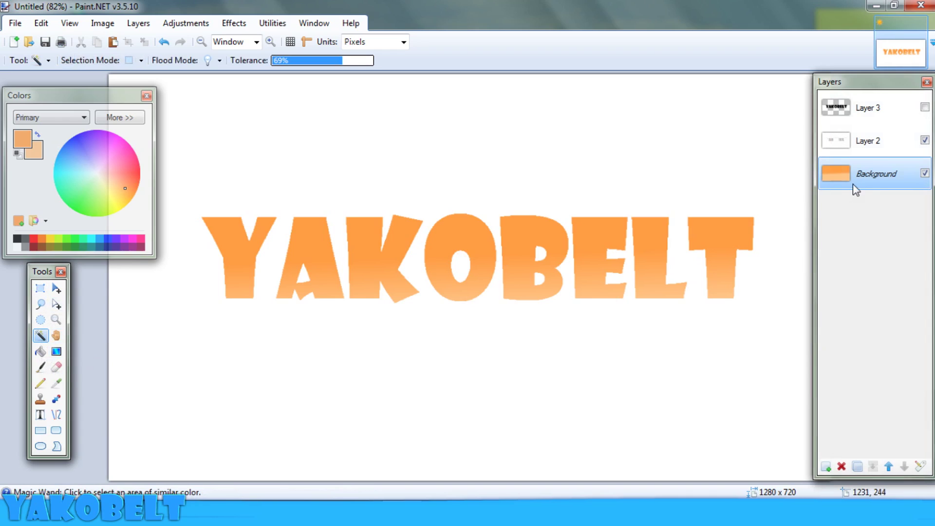
pyautogui.click(870, 142)
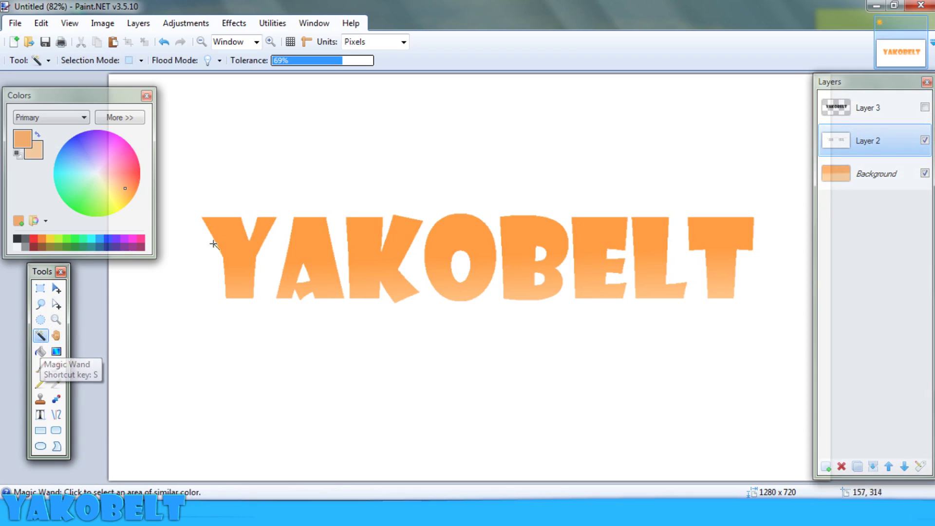
pyautogui.click(448, 141)
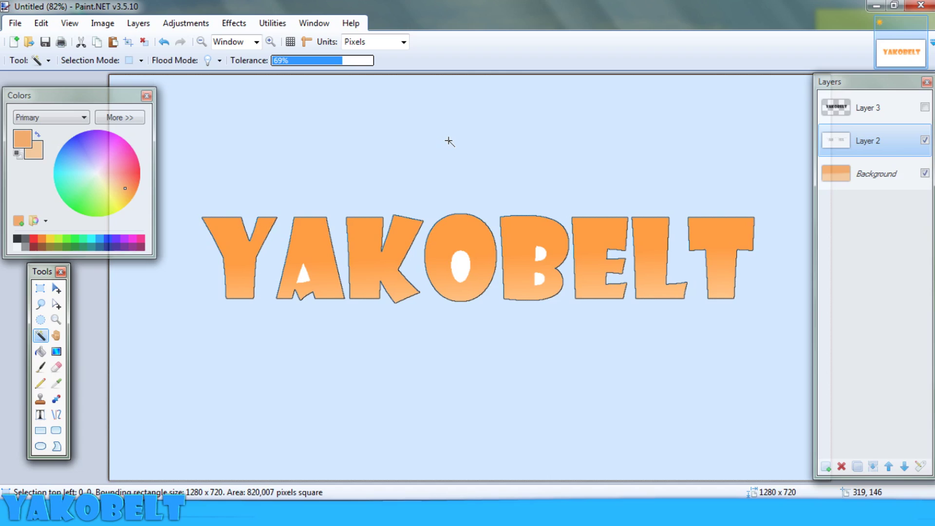
pyautogui.click(883, 177)
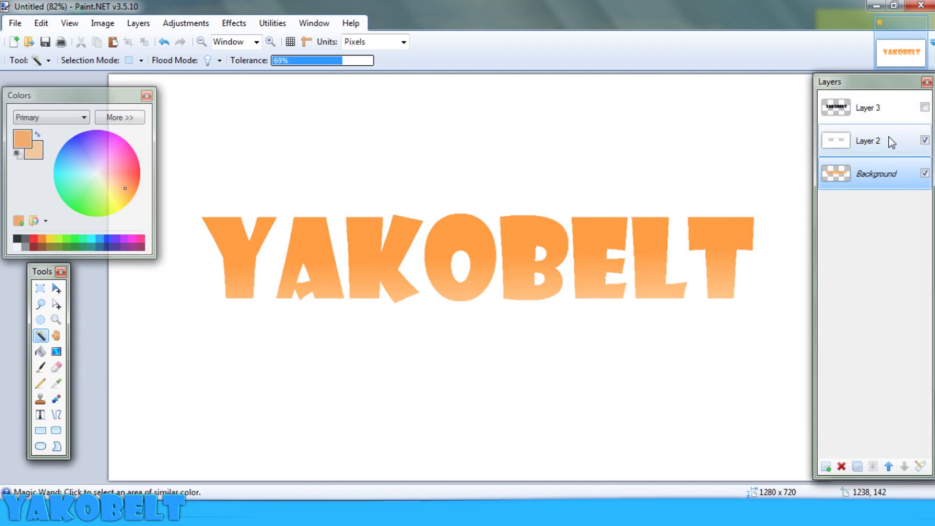
pyautogui.click(871, 143)
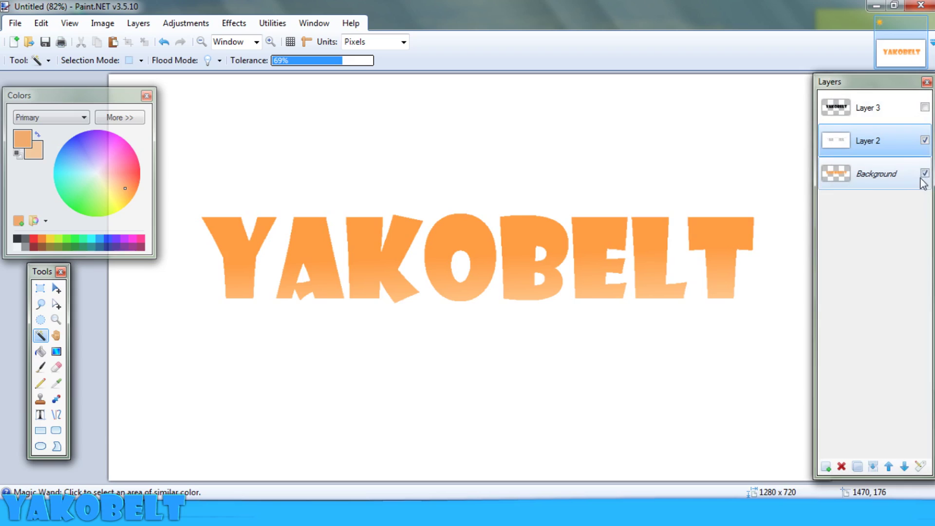
pyautogui.click(924, 140)
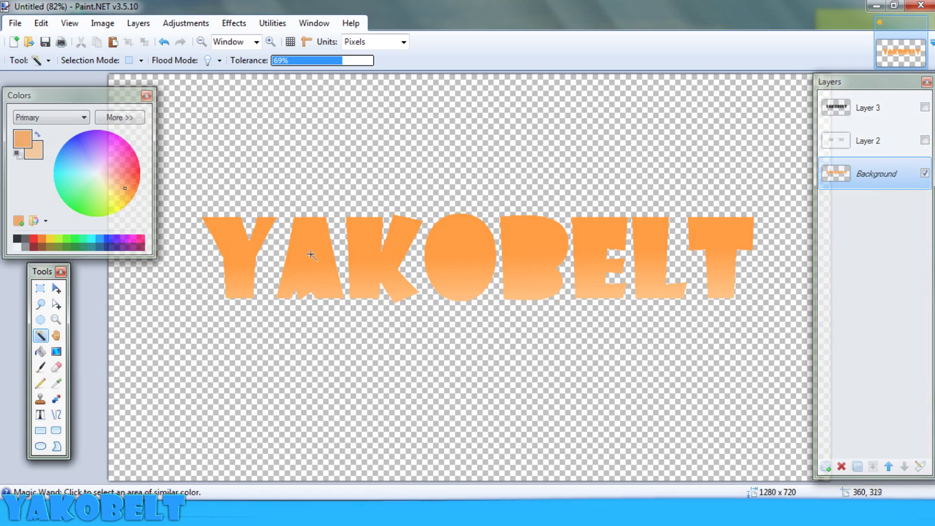
pyautogui.click(924, 140)
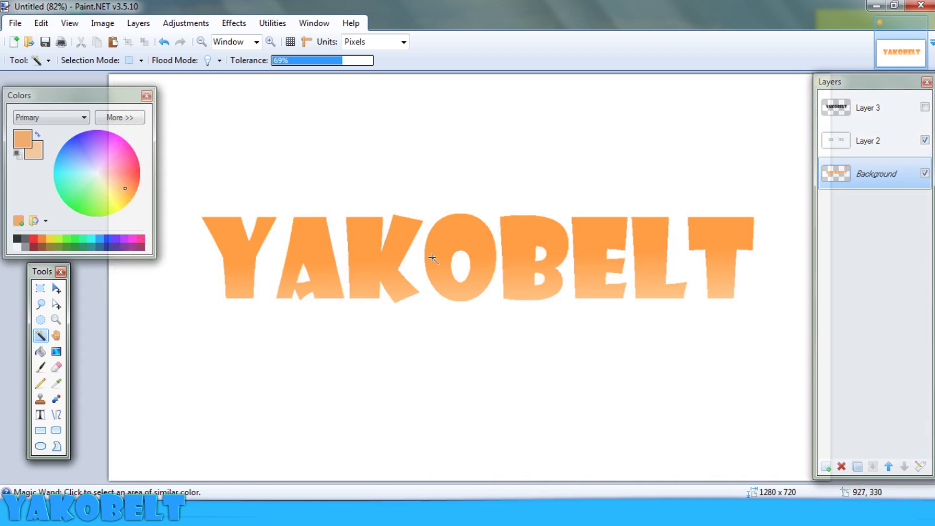
# - Select the enclosed gaps of the letters A and O on Layer 2 one after the other and delete them from the Background gradient
pyautogui.click(867, 141)
pyautogui.click(306, 271)
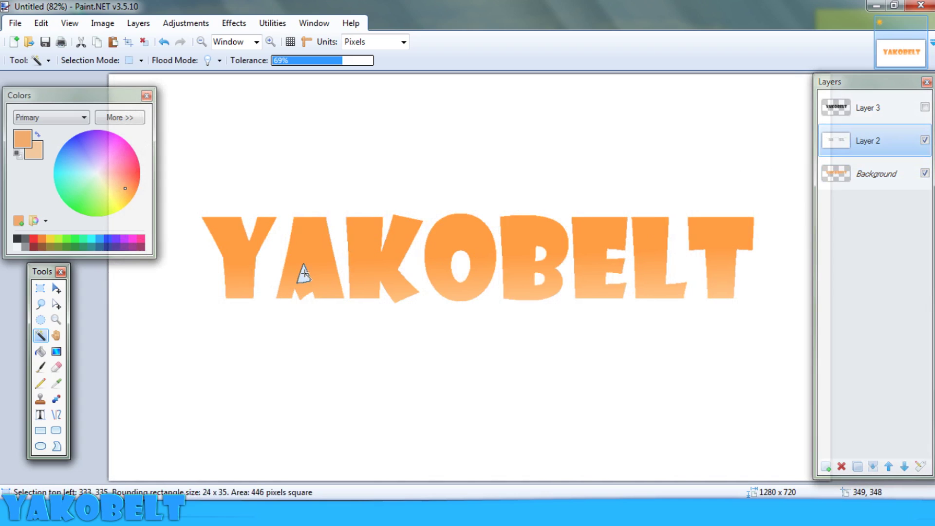
pyautogui.click(877, 177)
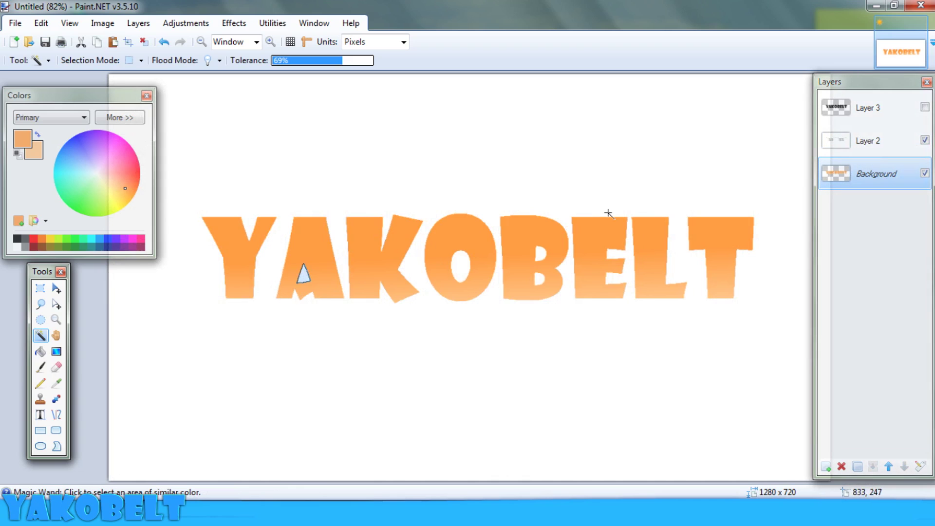
pyautogui.press('Delete')
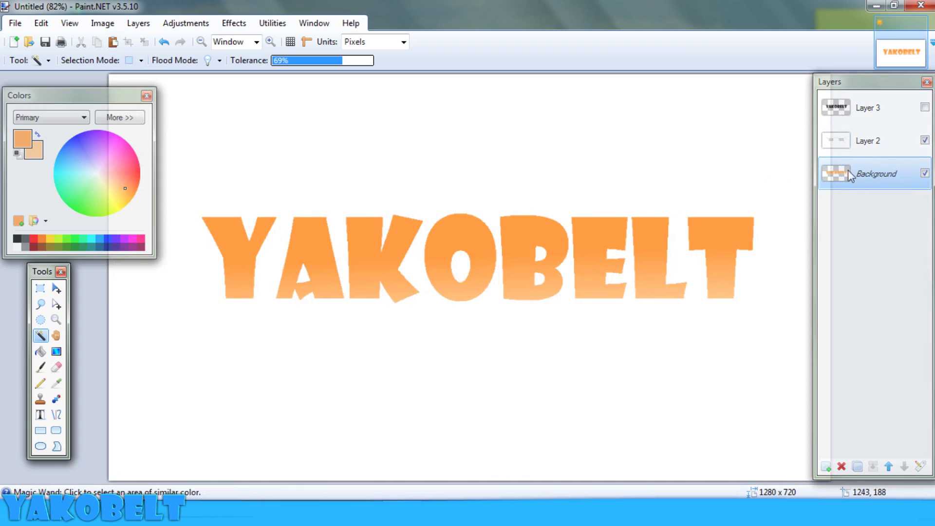
pyautogui.click(883, 146)
pyautogui.click(458, 267)
pyautogui.click(883, 174)
pyautogui.press('Delete')
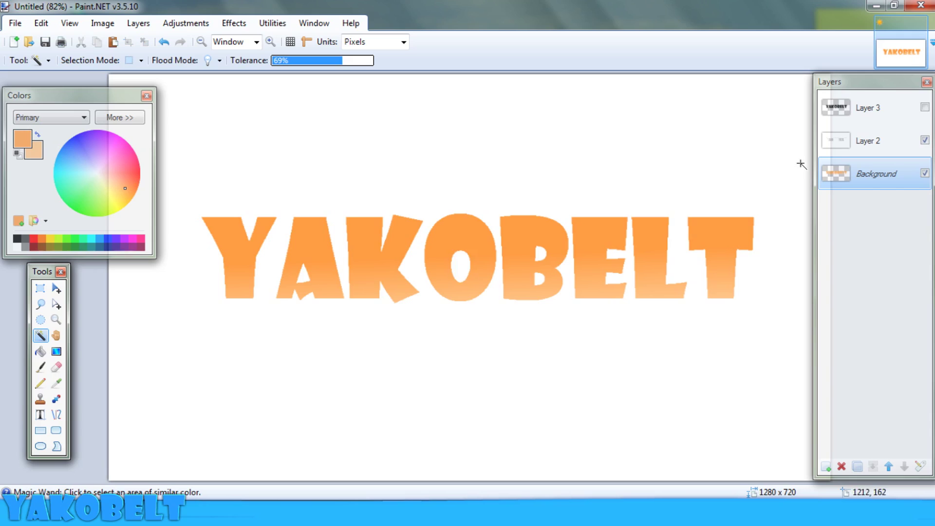
# - Select both enclosed gaps of the letter B on Layer 2 one after the other and delete them from the Background gradient
pyautogui.click(872, 142)
pyautogui.click(538, 252)
pyautogui.click(876, 174)
pyautogui.press('Delete')
pyautogui.click(872, 142)
pyautogui.click(537, 275)
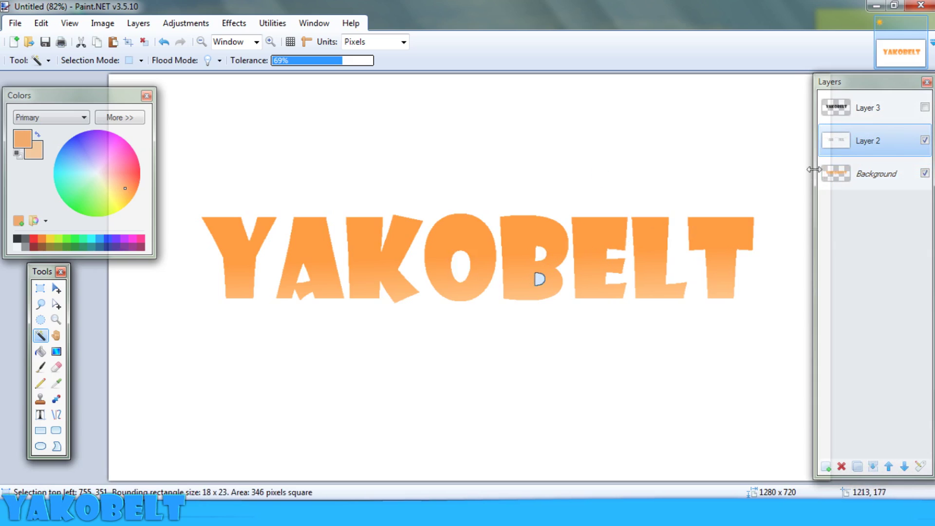
pyautogui.click(877, 174)
pyautogui.press('Delete')
# - Delete Layer 3 and Layer 2, keeping only the Background layer with the gradient letters
pyautogui.click(872, 108)
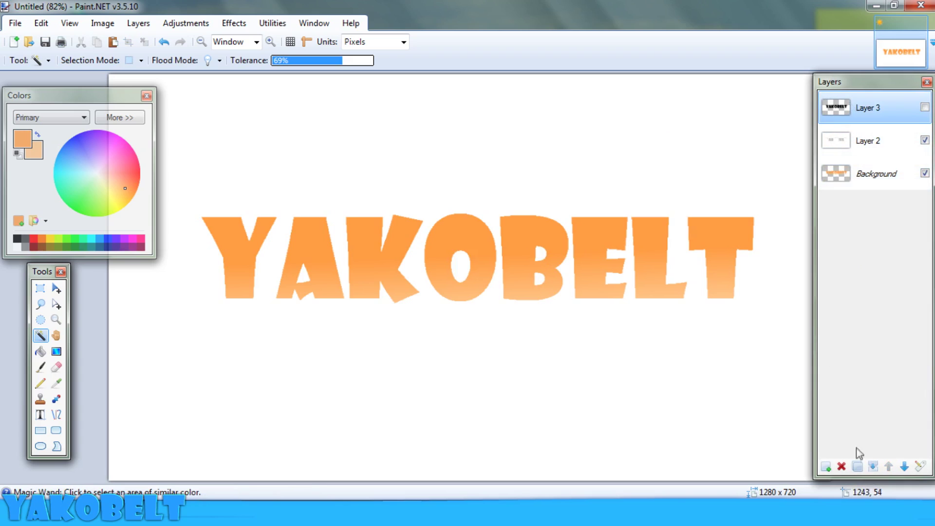
pyautogui.click(841, 466)
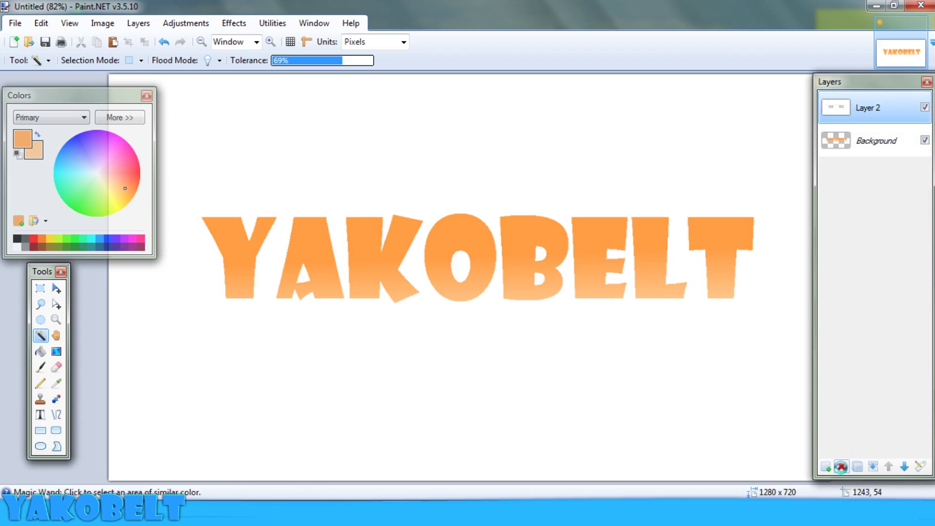
pyautogui.click(841, 466)
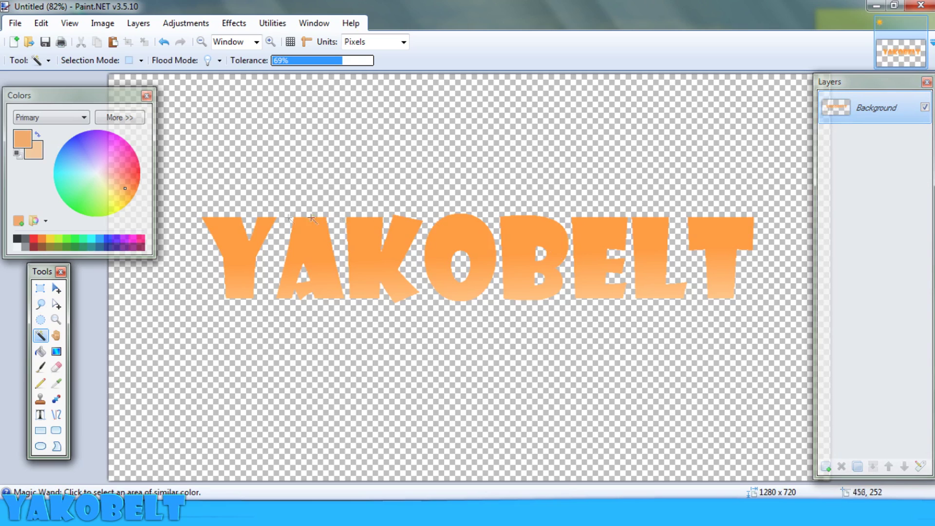
# - Try the Glow effect on the YAKOBELT letters with strongly lowered brightness
pyautogui.click(234, 23)
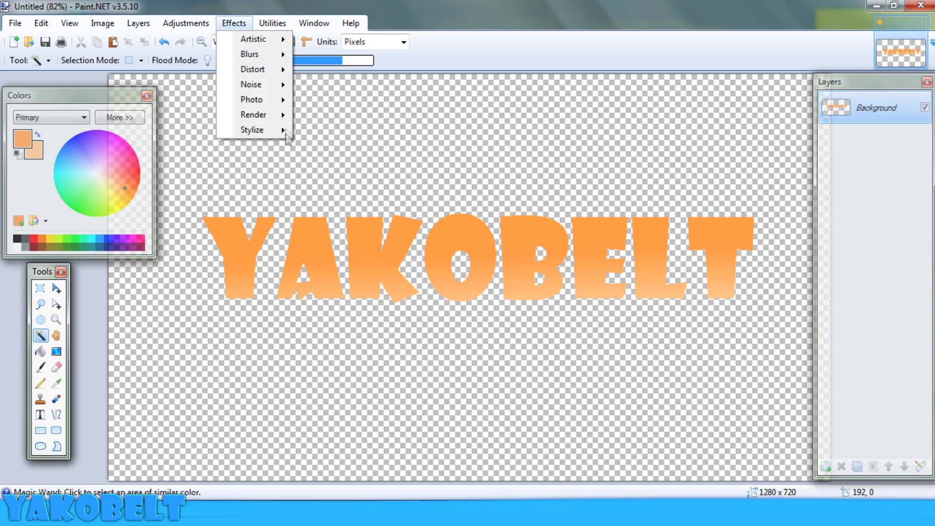
pyautogui.click(332, 101)
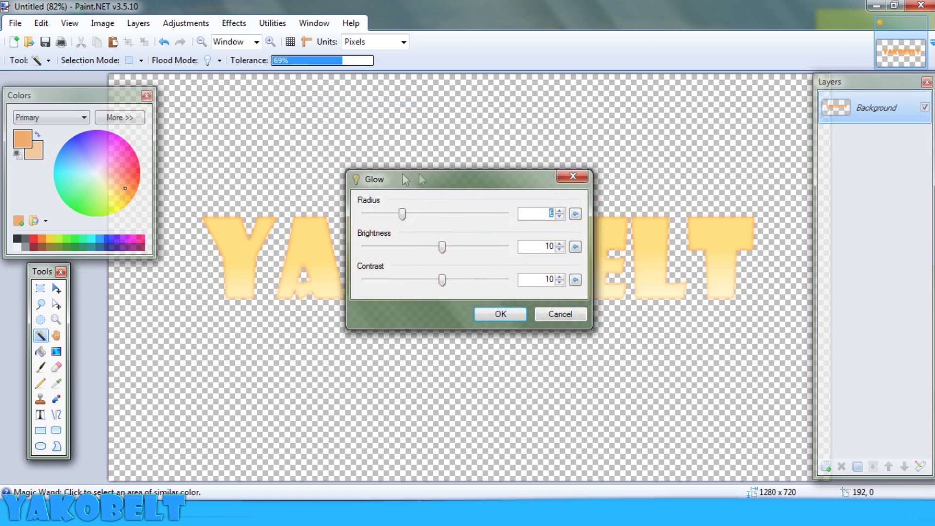
pyautogui.moveTo(414, 179); pyautogui.dragTo(640, 165)
pyautogui.moveTo(671, 232); pyautogui.dragTo(592, 238)
pyautogui.moveTo(666, 175); pyautogui.dragTo(558, 77)
pyautogui.press('Return')
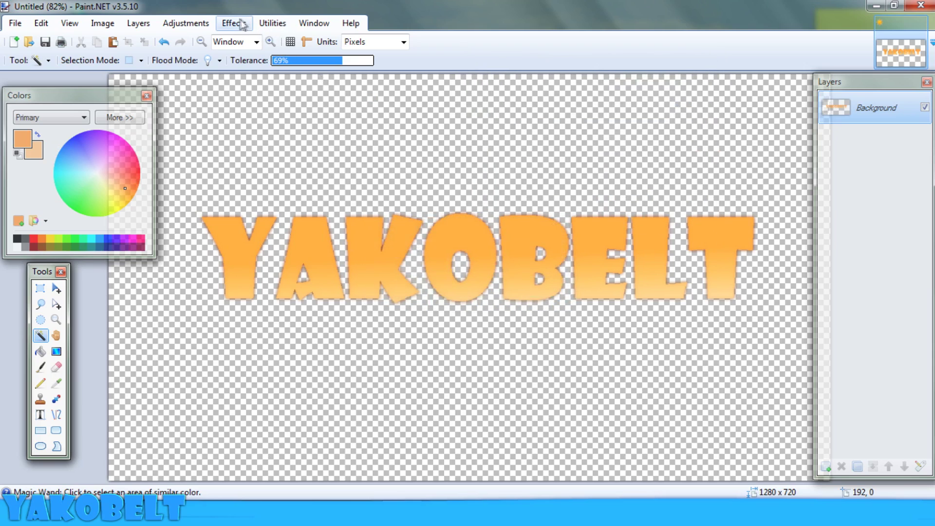
# - Undo the Glow effect on the letters
pyautogui.click(233, 23)
pyautogui.moveTo(278, 118)
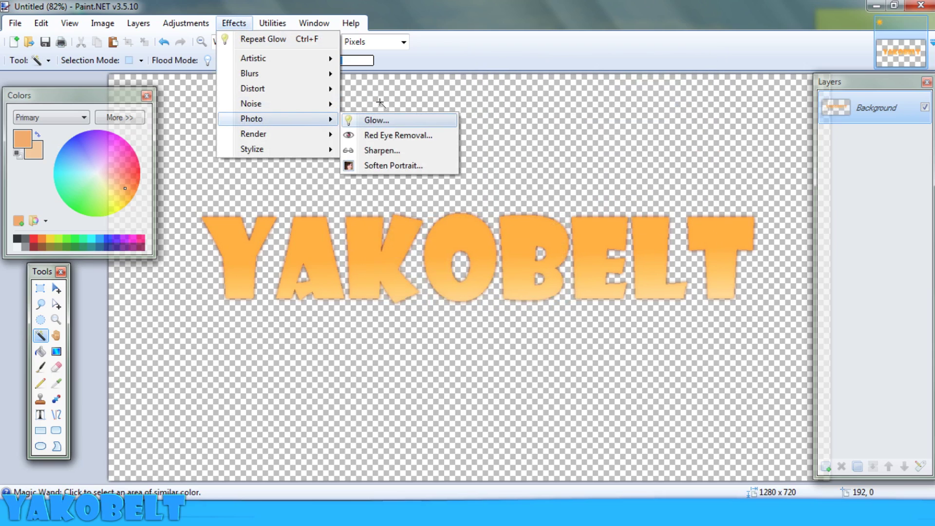
pyautogui.click(433, 52)
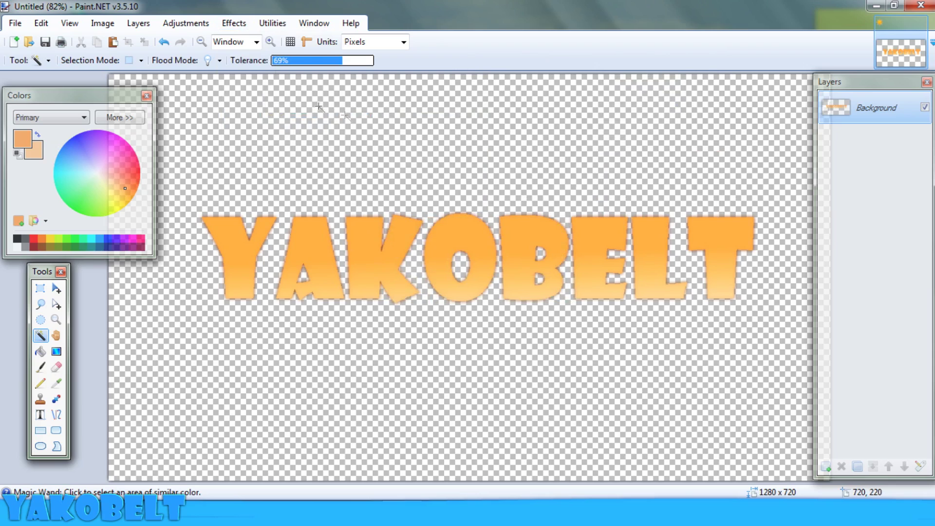
pyautogui.hotkey('ctrl', 'z')
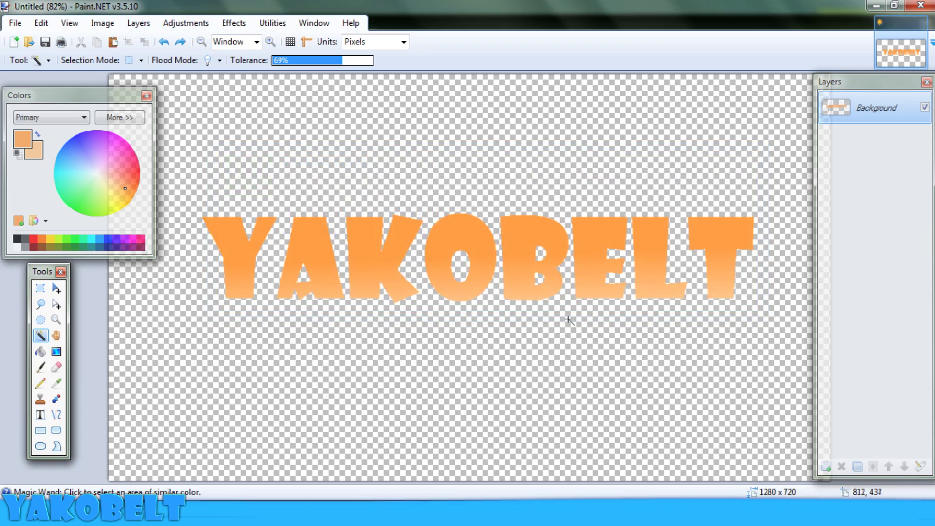
# - Tilt the lettering in perspective using Rotate / Zoom with twist angle 175.91 and twist radius 36.41, and shift it left to recentre it
pyautogui.click(136, 24)
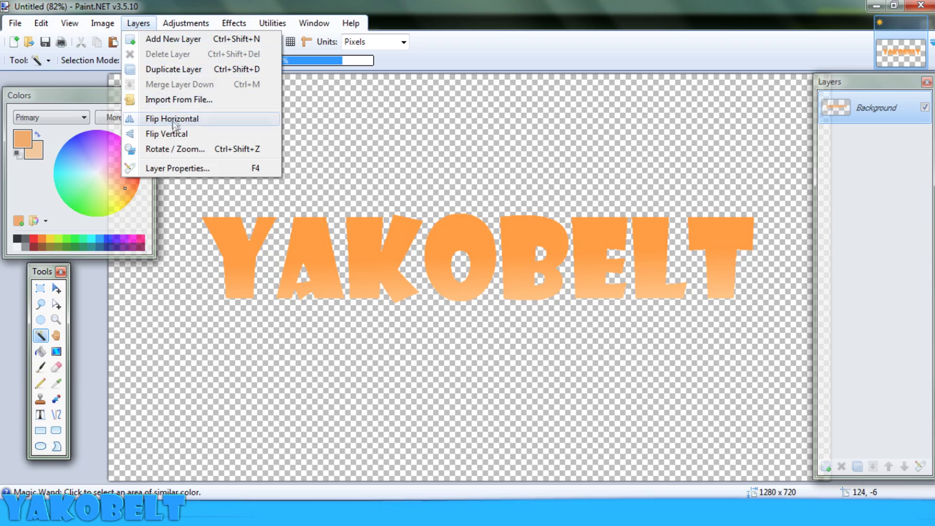
pyautogui.click(175, 149)
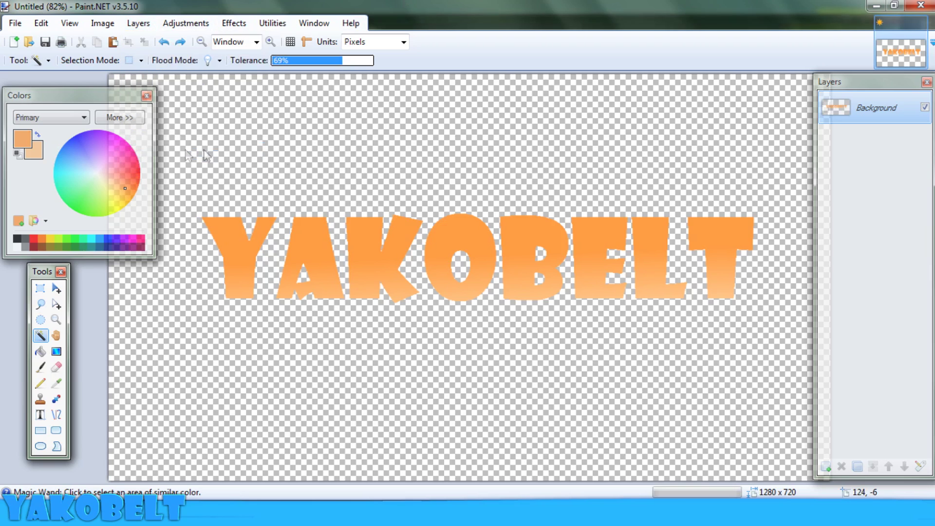
pyautogui.moveTo(472, 130); pyautogui.dragTo(898, 154)
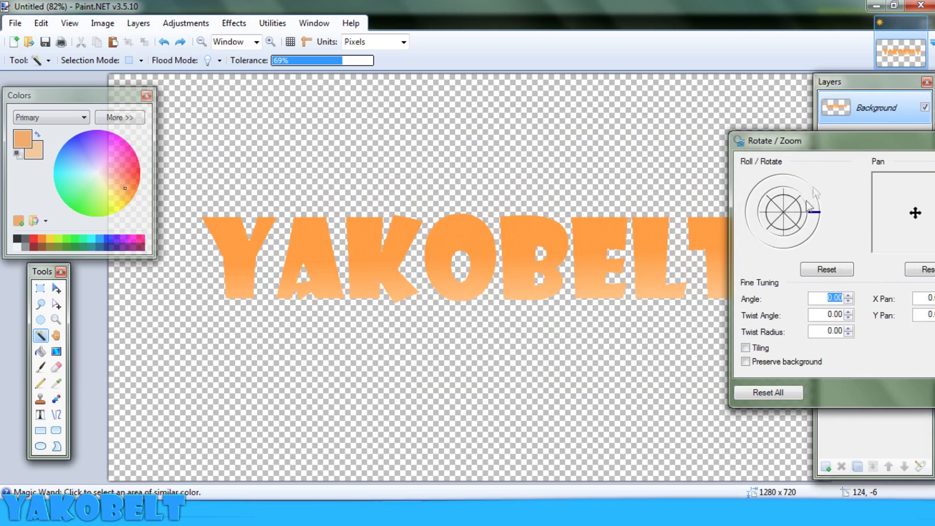
pyautogui.moveTo(786, 218); pyautogui.dragTo(776, 220)
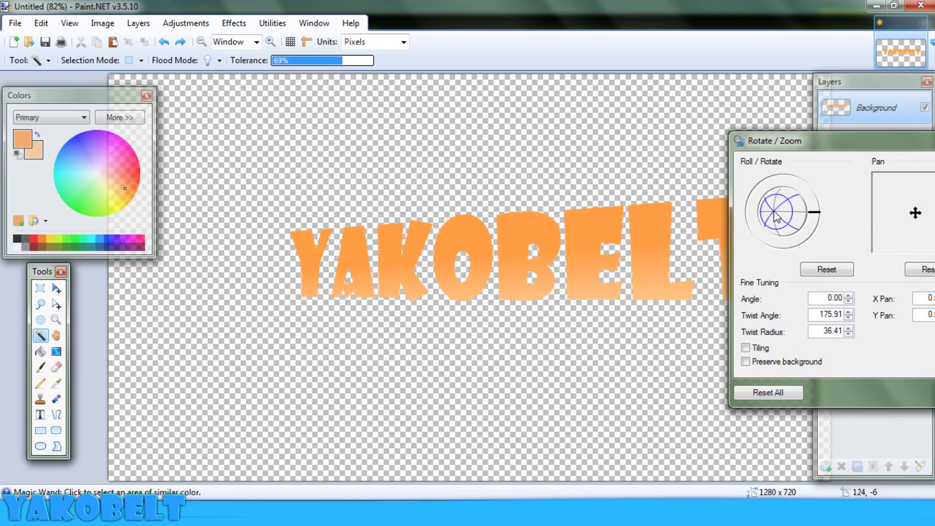
pyautogui.moveTo(786, 141); pyautogui.dragTo(737, 127)
pyautogui.click(893, 382)
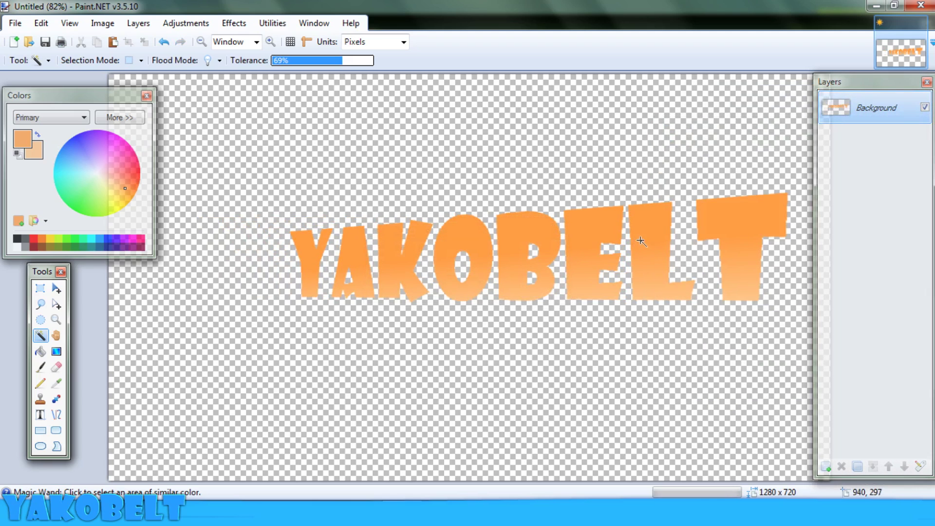
pyautogui.click(56, 289)
pyautogui.moveTo(352, 291); pyautogui.dragTo(286, 292)
# - Add a new layer beneath Background and paste a copy of the whole lettering into it
pyautogui.hotkey('ctrl', 'shift', 'n')
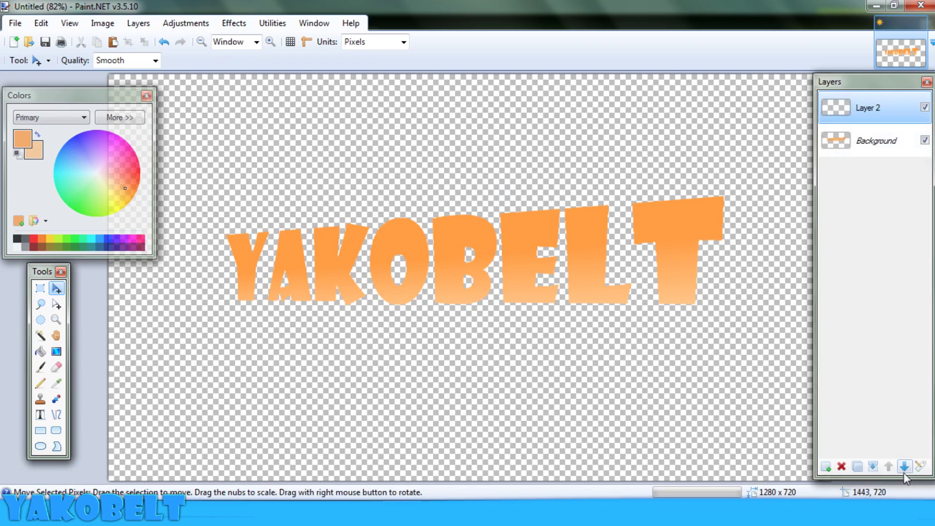
pyautogui.click(905, 467)
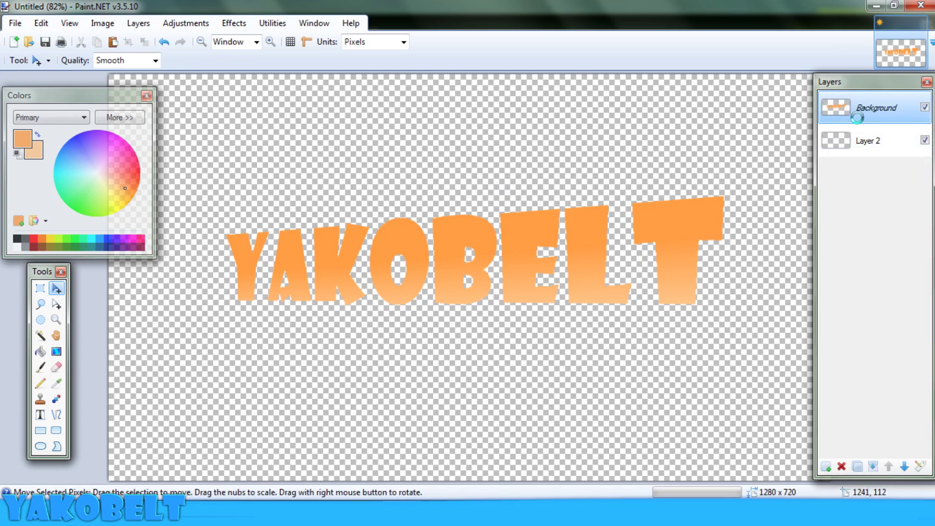
pyautogui.hotkey('ctrl', 'a')
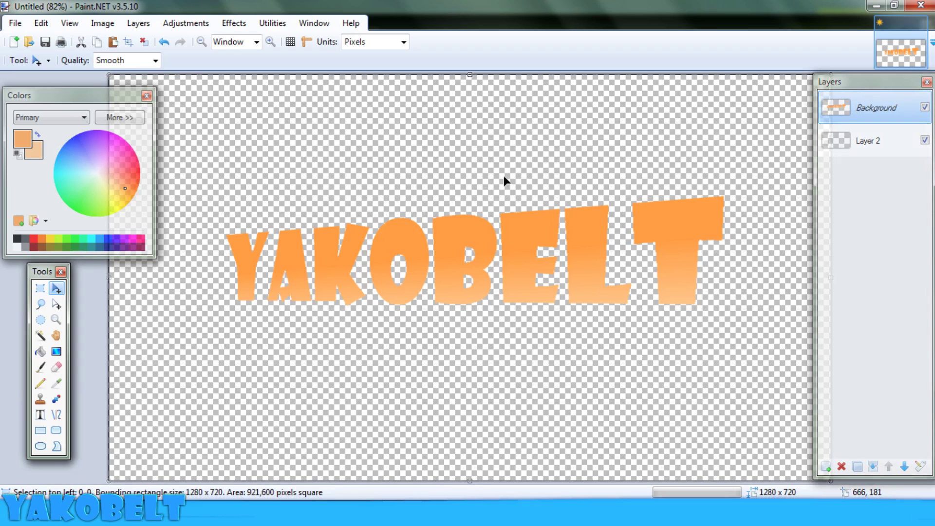
pyautogui.click(874, 142)
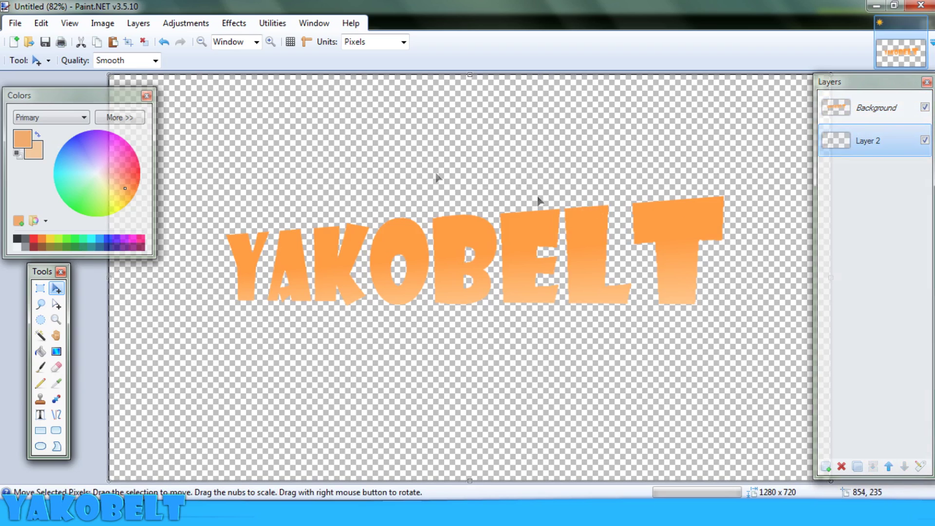
pyautogui.click(144, 41)
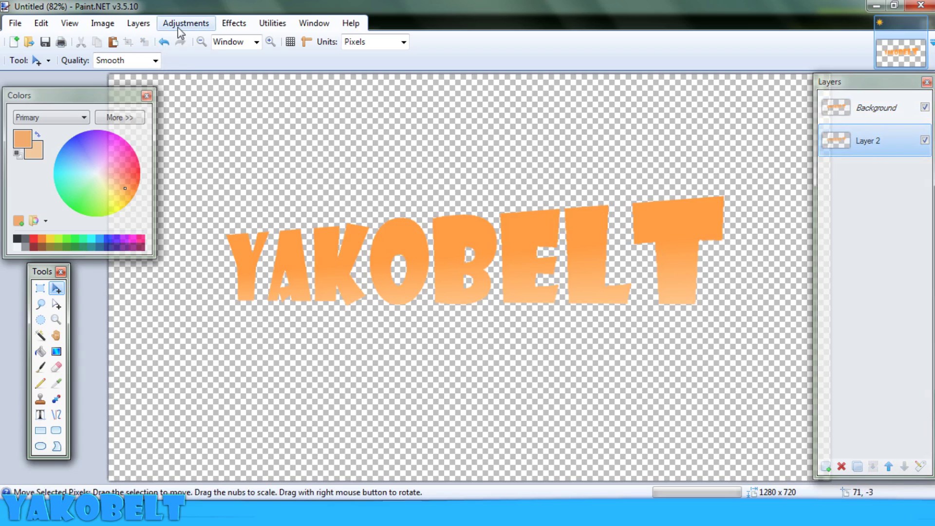
# - Turn Layer 2's lettering black by lowering Hue / Saturation lightness, and offset it about 12 px right and 5 px down as a shadow
pyautogui.click(179, 29)
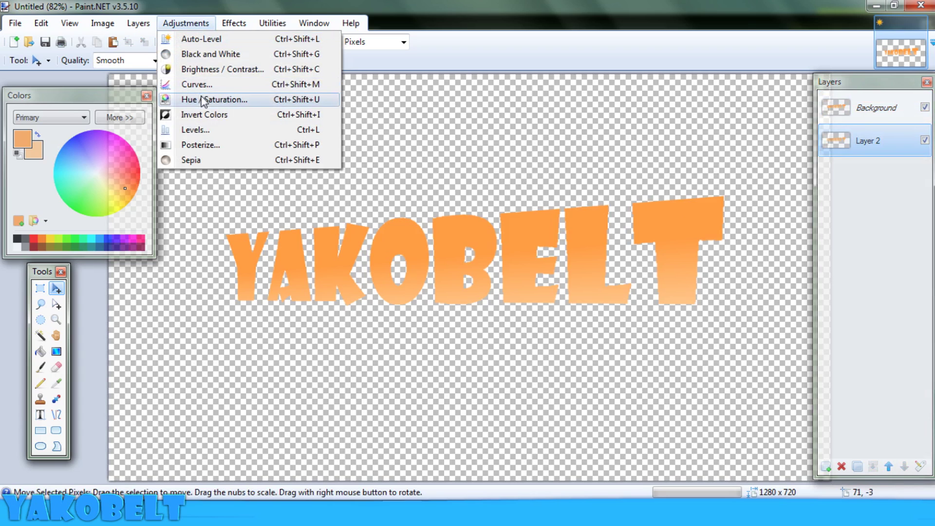
pyautogui.click(178, 95)
pyautogui.moveTo(425, 184); pyautogui.dragTo(790, 190)
pyautogui.moveTo(800, 282); pyautogui.dragTo(730, 286)
pyautogui.click(865, 319)
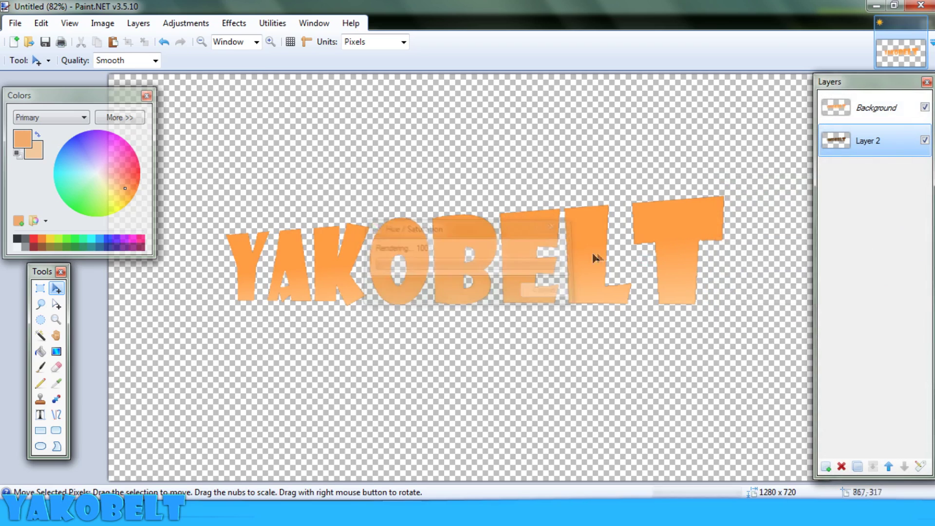
pyautogui.moveTo(521, 243); pyautogui.dragTo(526, 246)
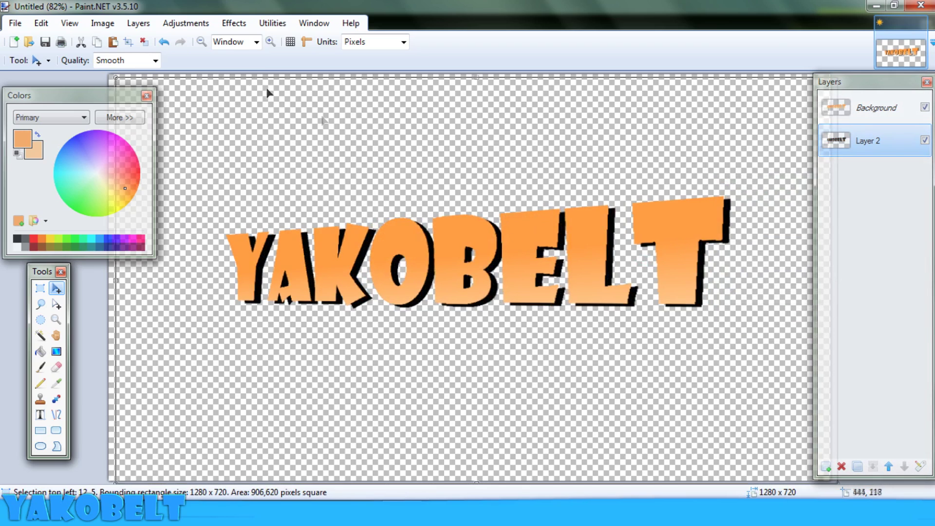
pyautogui.click(145, 42)
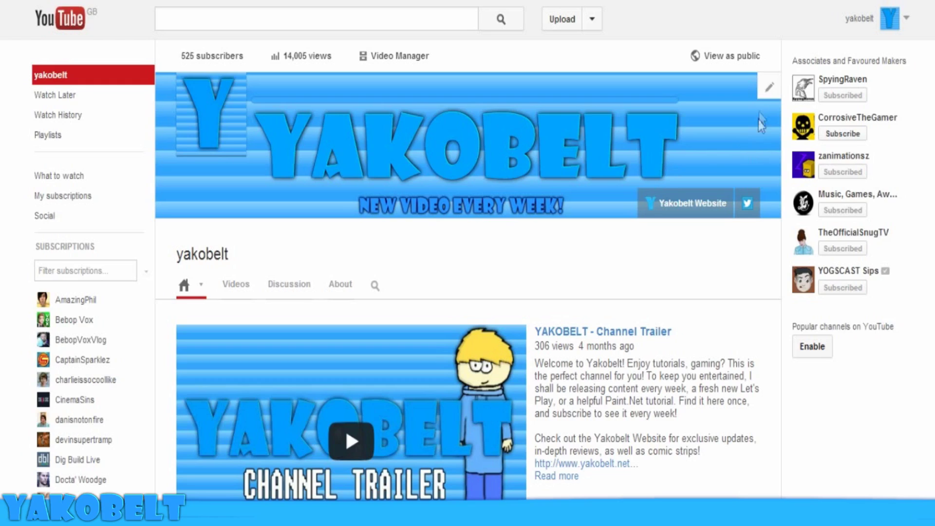
# - Switch to YouTube, open the guidelines from the channel art editor, and download the Channel Art Template (Fireworks)
pyautogui.click(771, 91)
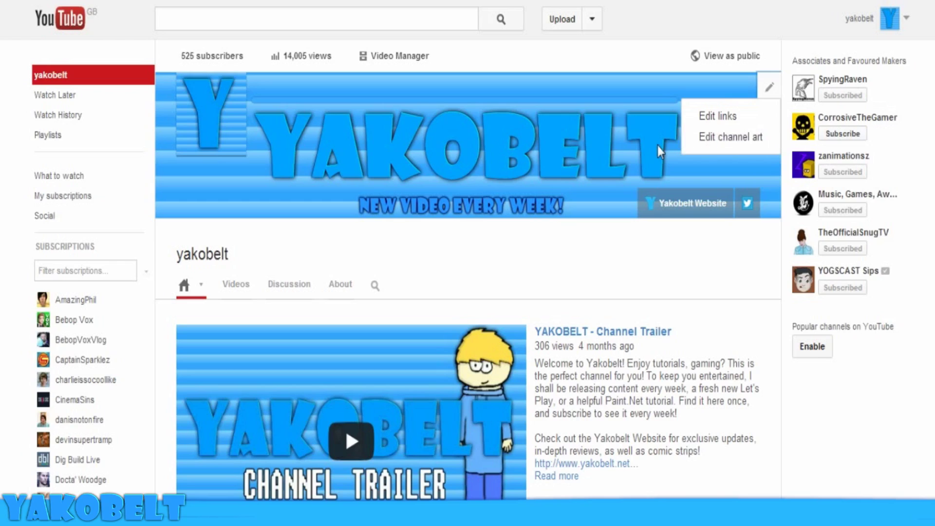
pyautogui.click(725, 136)
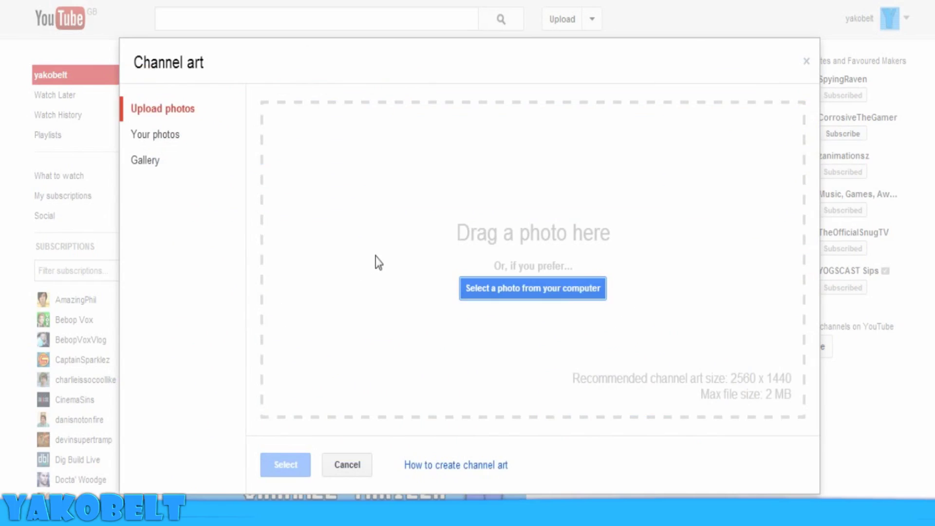
pyautogui.click(474, 466)
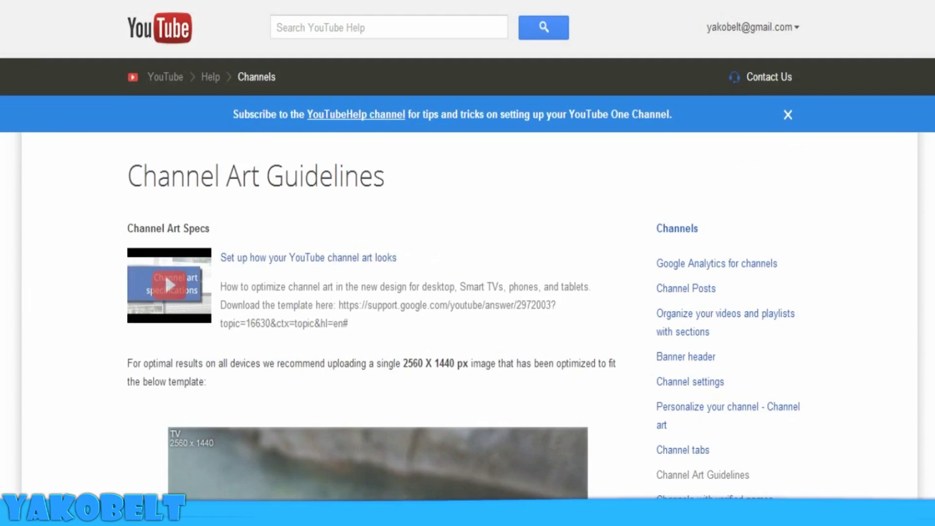
pyautogui.scroll(-10, 319, 282)
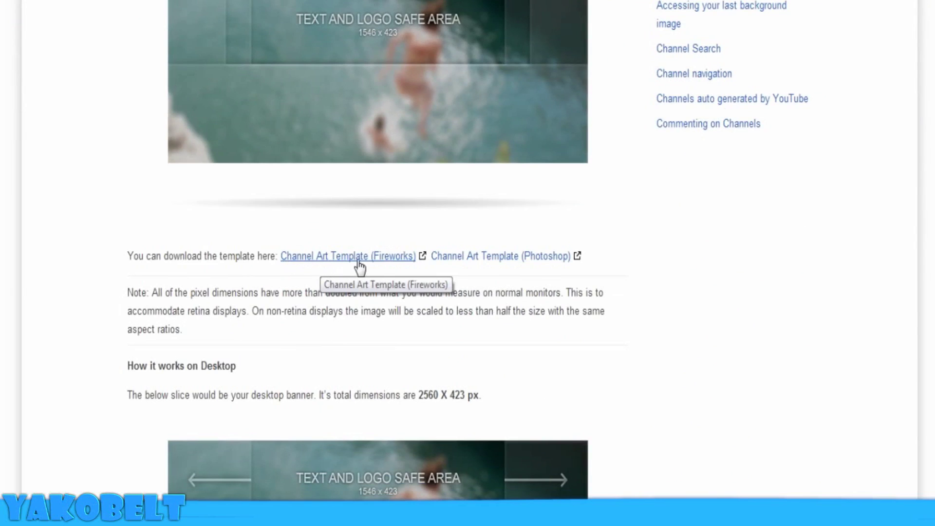
pyautogui.click(393, 263)
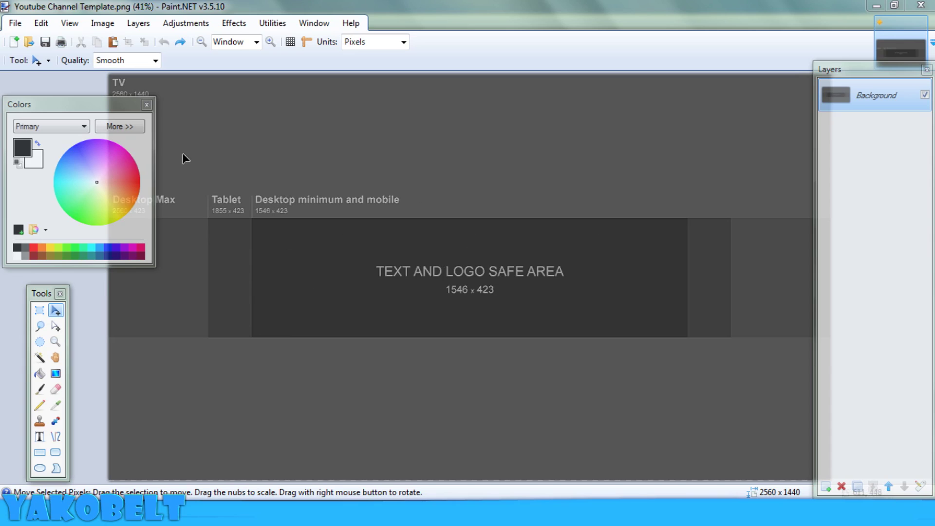
# - With Youtube Channel Template.png open in Paint.NET, move the Colors window off the template's Desktop Max label and over the Layers window
pyautogui.moveTo(50, 104); pyautogui.dragTo(831, 169)
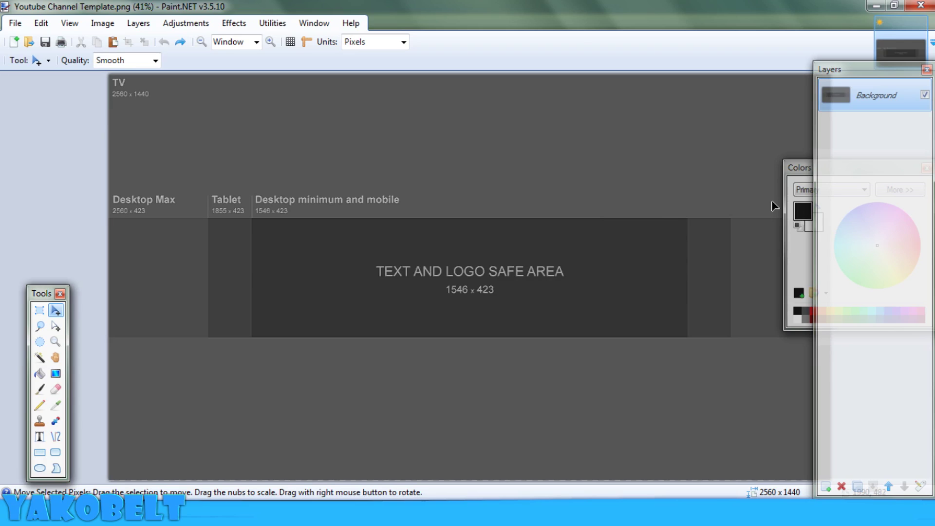
pyautogui.click(807, 166)
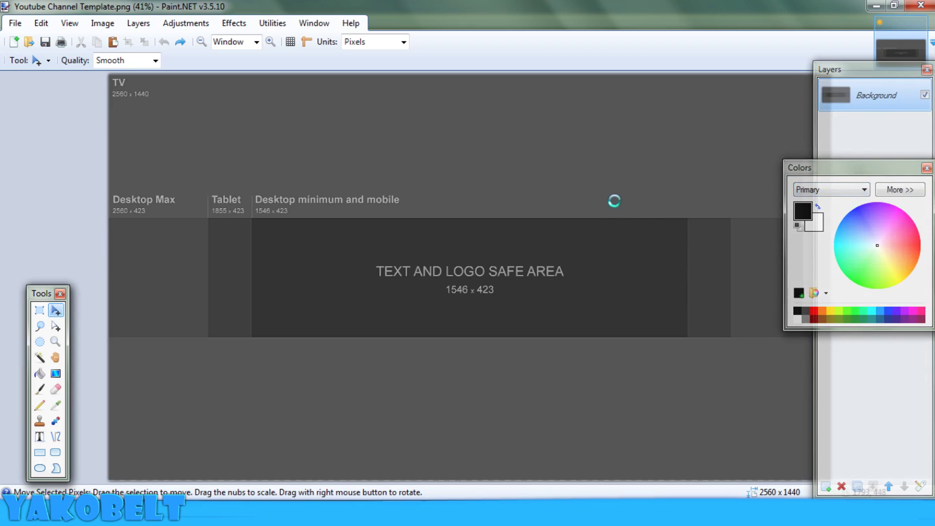
# - Add a new layer and outline the Desktop Max band across the full template width with a black rectangle at brush width 7
pyautogui.hotkey('ctrl', 'shift', 'n')
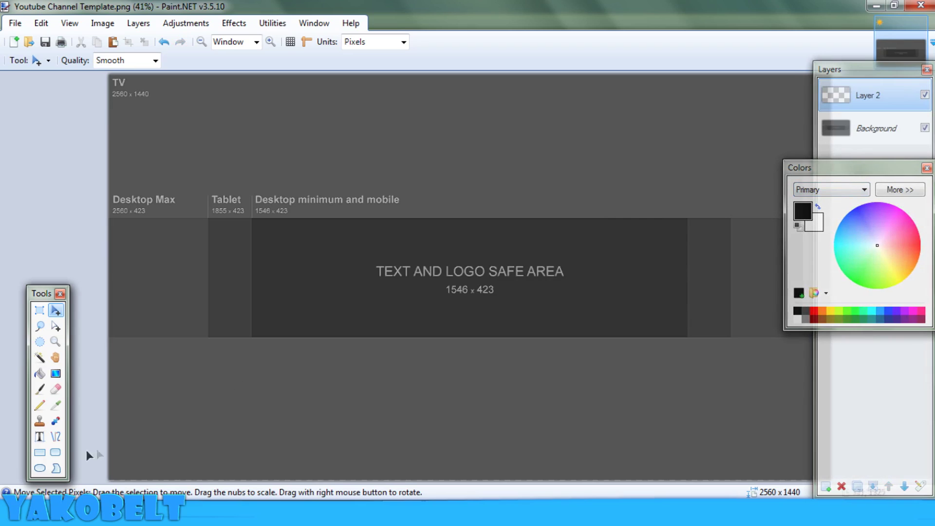
pyautogui.click(40, 452)
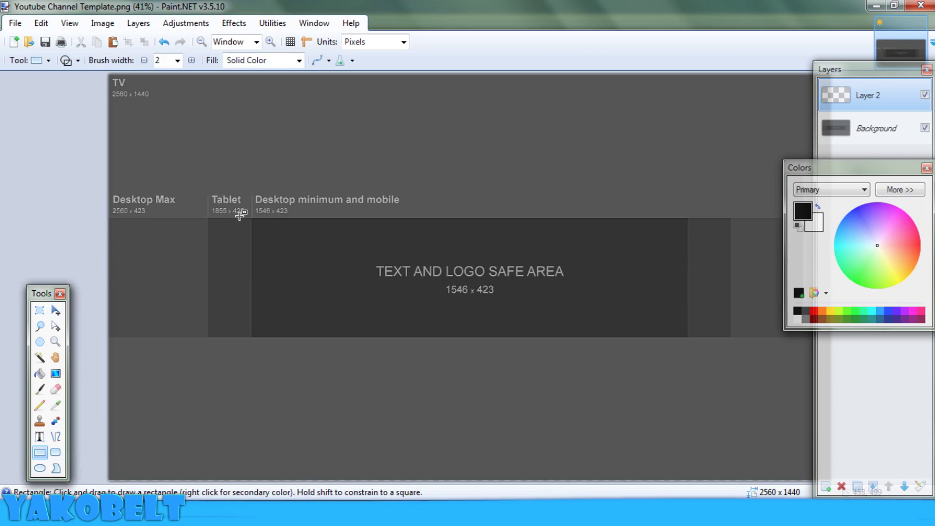
pyautogui.moveTo(99, 219); pyautogui.dragTo(176, 241)
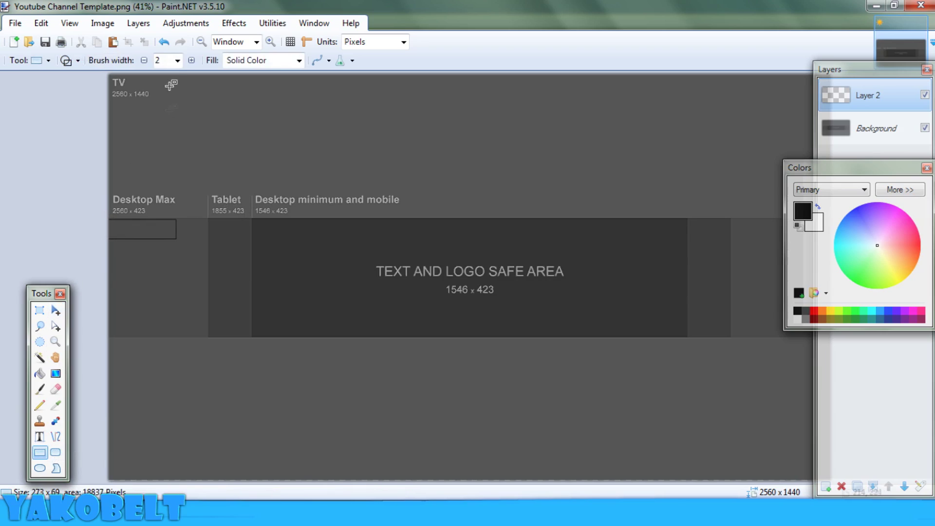
pyautogui.click(164, 42)
pyautogui.press(']')
pyautogui.press(']')
pyautogui.press(']')
pyautogui.press(']')
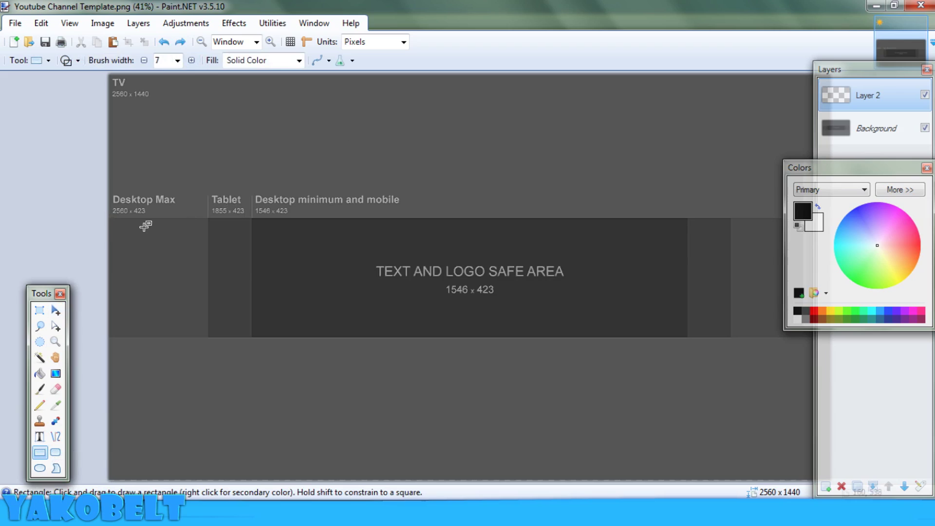
pyautogui.moveTo(92, 213); pyautogui.dragTo(849, 340)
pyautogui.click(164, 41)
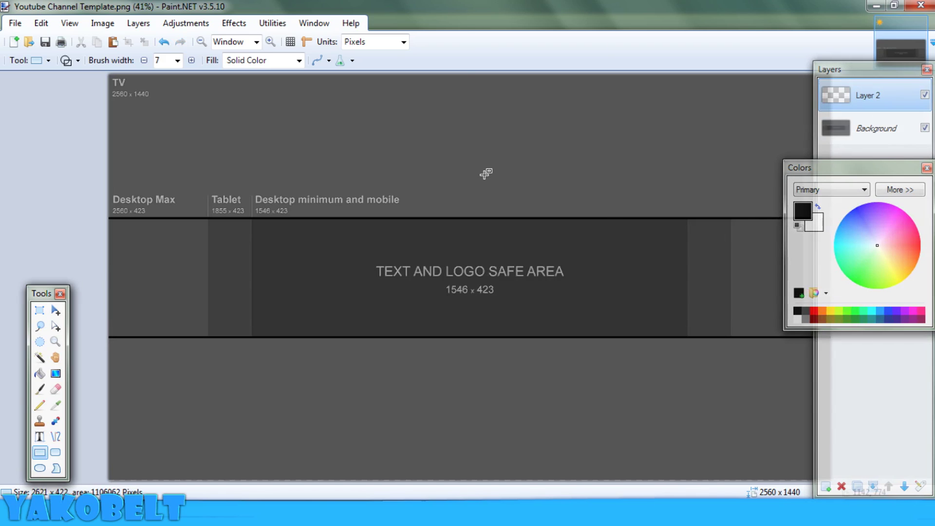
# - Outline the text and logo safe area with a rectangle about 1549 x 422 px, and hide the Background layer
pyautogui.click(925, 128)
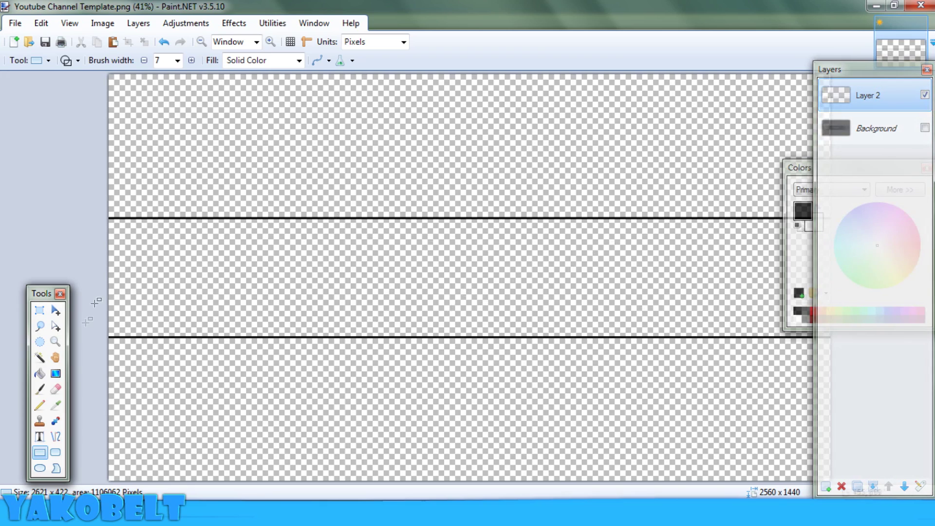
pyautogui.click(925, 128)
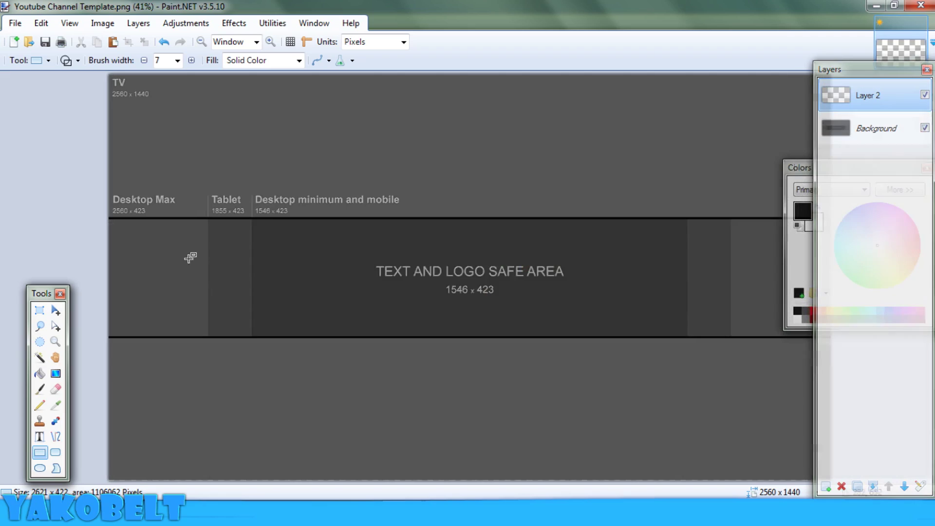
pyautogui.moveTo(252, 218); pyautogui.dragTo(688, 336)
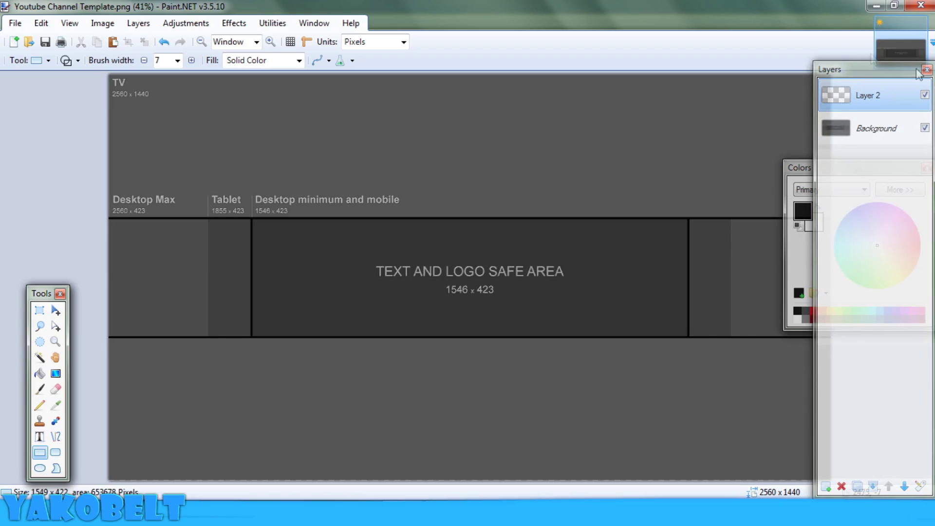
pyautogui.click(925, 128)
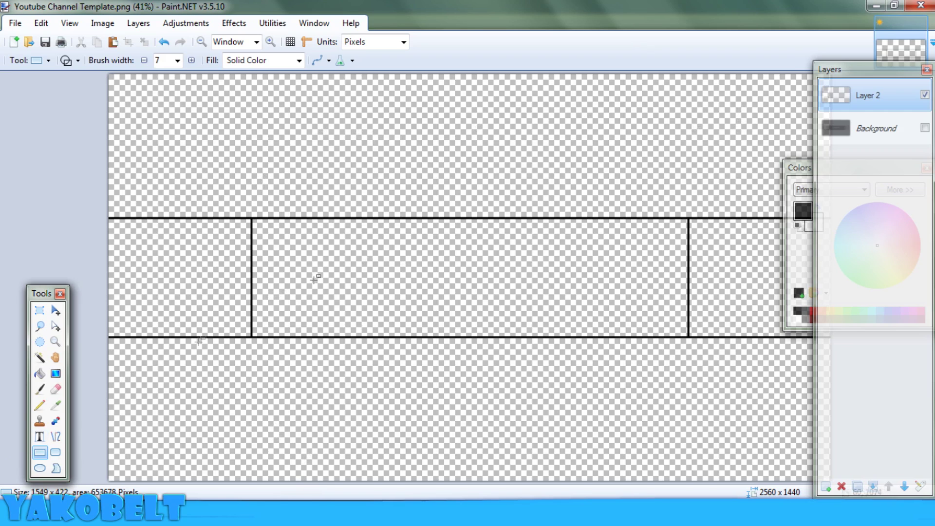
# - Start a text inside the safe area outline in the Chinese Rocks Rg font at size 96
pyautogui.scroll(1, 490, 294)
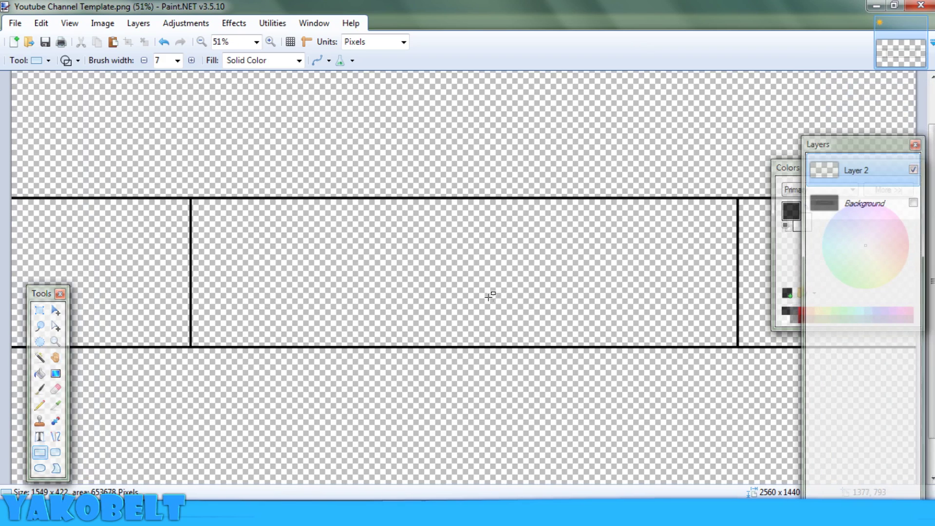
pyautogui.click(39, 437)
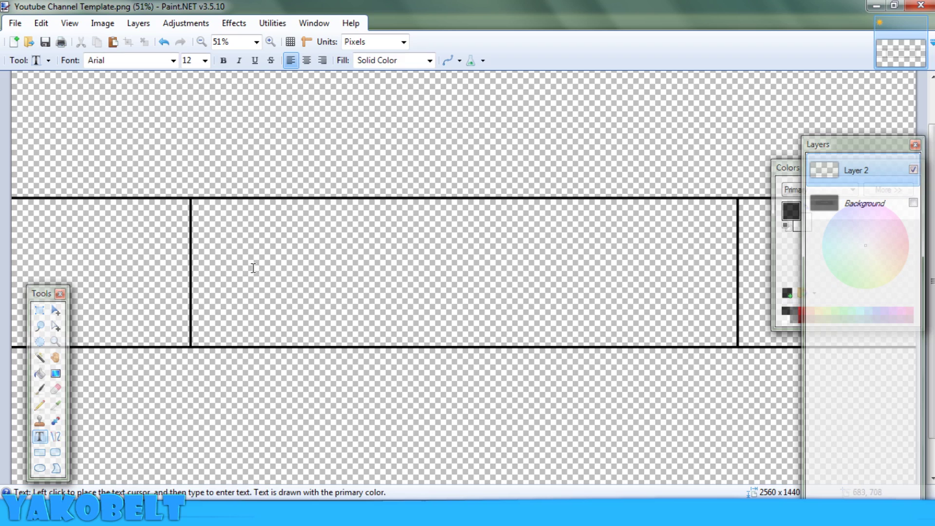
pyautogui.click(252, 269)
pyautogui.click(173, 60)
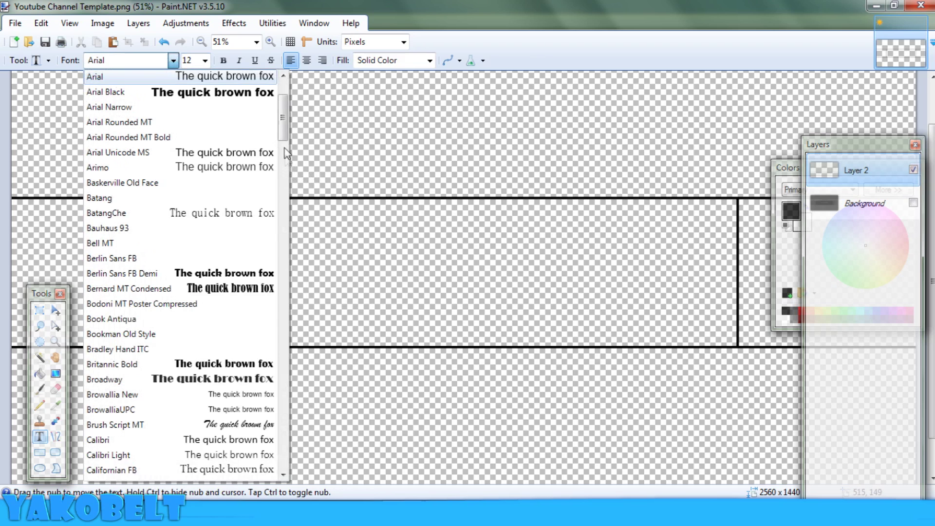
pyautogui.scroll(-5, 284, 154)
pyautogui.moveTo(284, 154); pyautogui.dragTo(284, 174)
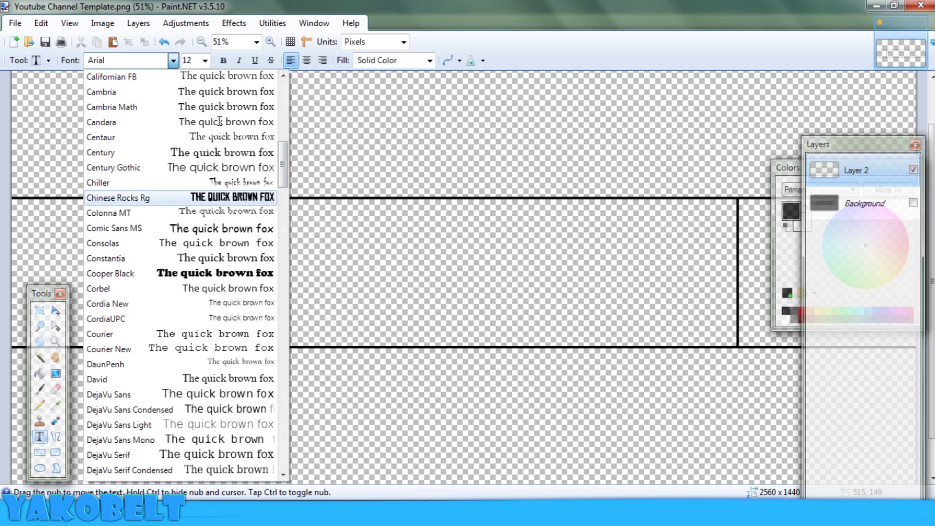
pyautogui.click(136, 198)
pyautogui.click(205, 60)
pyautogui.click(195, 246)
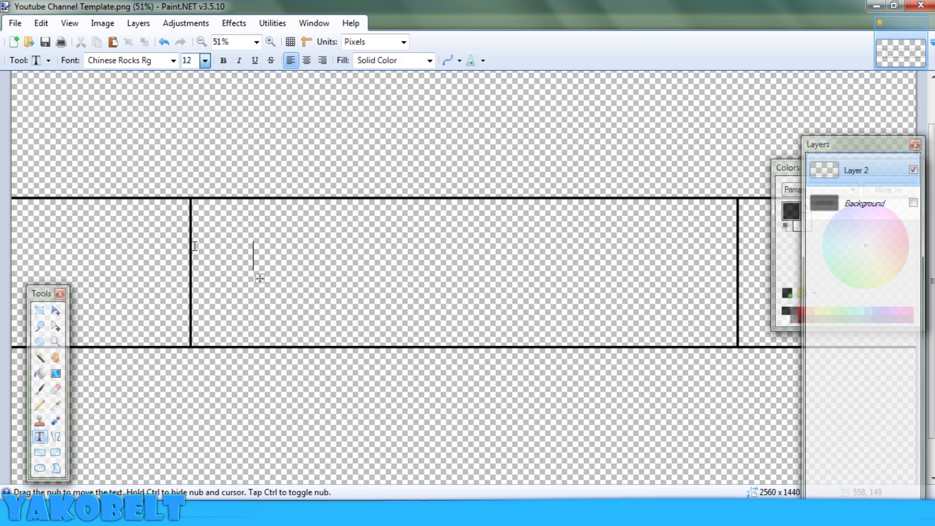
pyautogui.write('V')
pyautogui.press('BackSpace')
pyautogui.press('BackSpace')
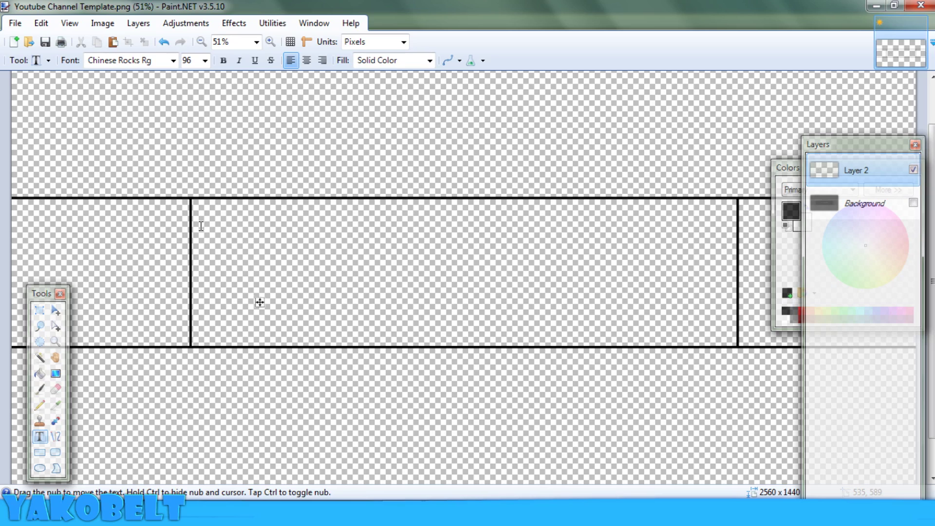
pyautogui.write('COOKING BO')
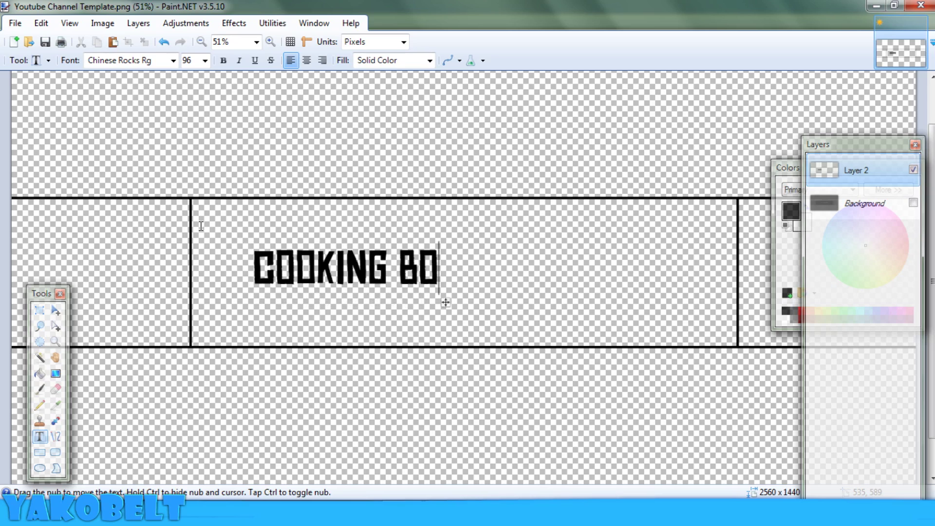
pyautogui.write('RIDS')
pyautogui.press('BackSpace')
pyautogui.press('BackSpace')
pyautogui.write('S')
pyautogui.press('BackSpace')
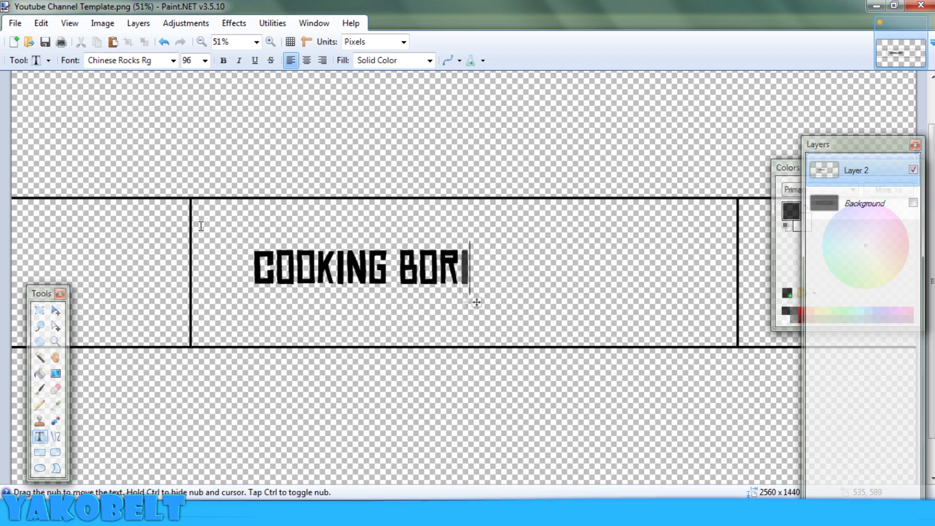
pyautogui.press('BackSpace')
pyautogui.press('BackSpace')
pyautogui.press('BackSpace')
pyautogui.press('BackSpace')
pyautogui.press('BackSpace')
pyautogui.press('BackSpace')
pyautogui.press('BackSpace')
pyautogui.press('BackSpace')
pyautogui.press('BackSpace')
pyautogui.press('BackSpace')
pyautogui.press('BackSpace')
pyautogui.press('BackSpace')
# - Enter the text "BORIS + COOKING" in the safe area
pyautogui.write('BORIS +')
pyautogui.press('BackSpace')
pyautogui.press('BackSpace')
pyautogui.press('BackSpace')
pyautogui.write('+')
pyautogui.press('BackSpace')
pyautogui.write('+ CO')
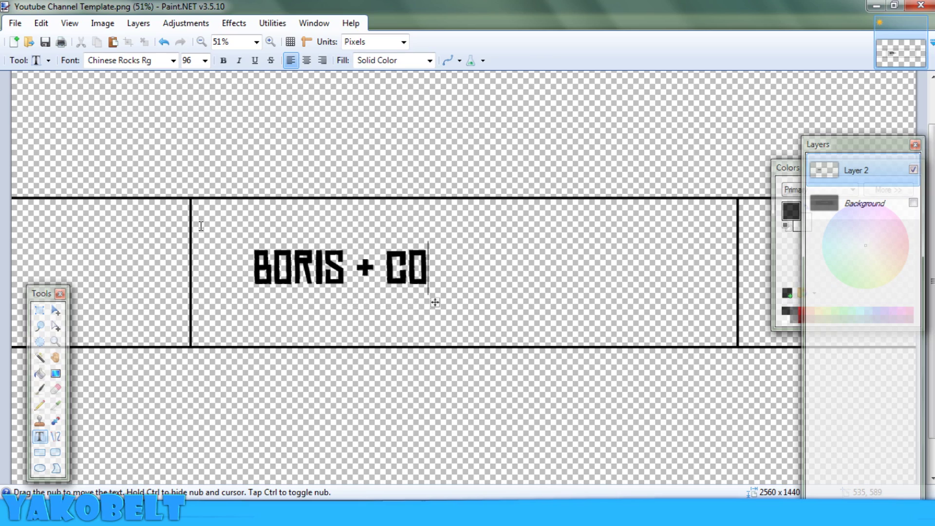
pyautogui.write('OKING')
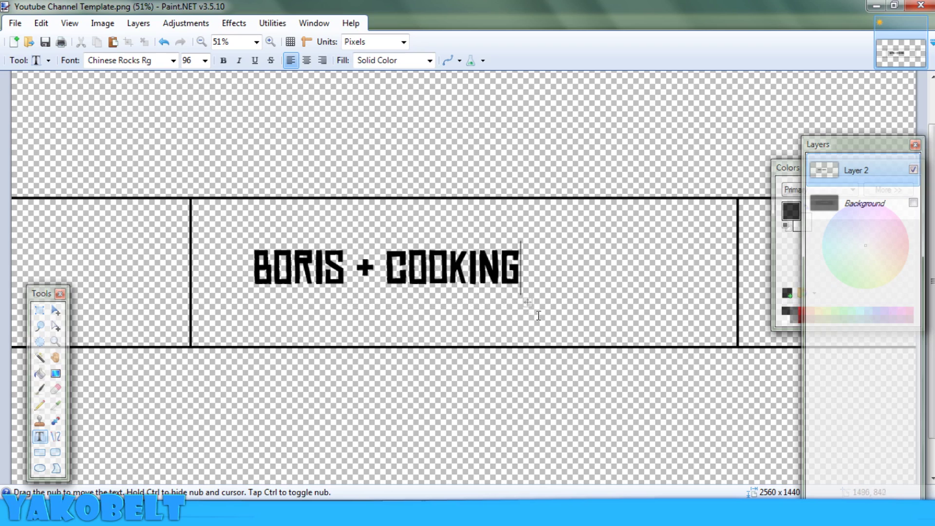
# - Move the text toward the center of the safe area outline and set its font size to 108
pyautogui.moveTo(529, 303); pyautogui.dragTo(605, 309)
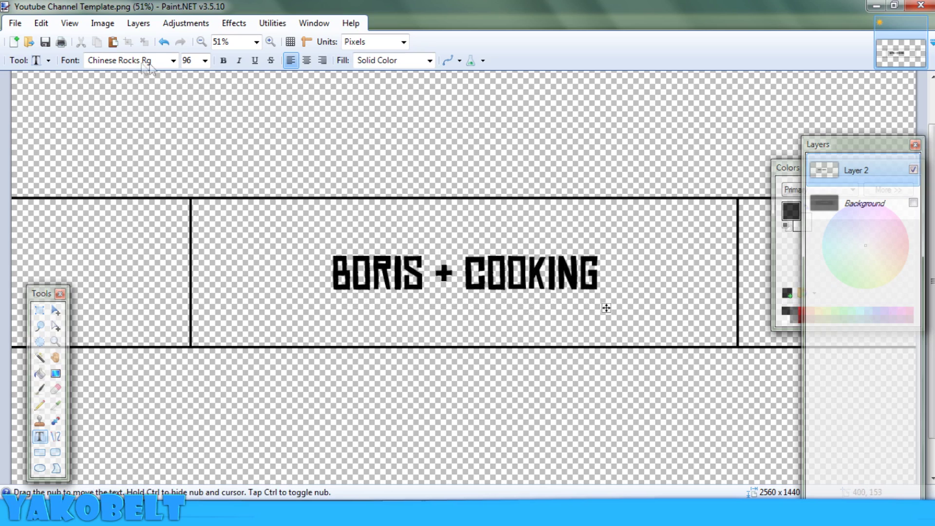
pyautogui.click(204, 60)
pyautogui.click(189, 258)
pyautogui.write('-')
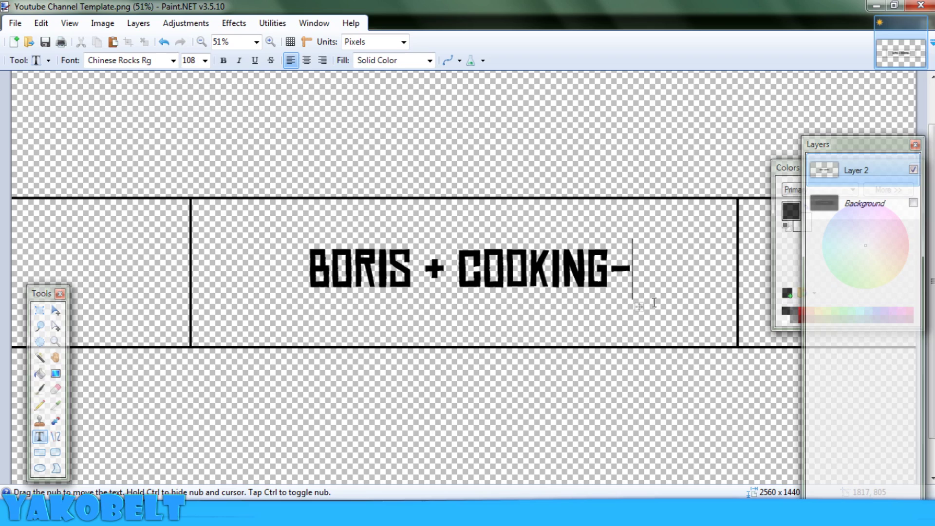
pyautogui.press('BackSpace')
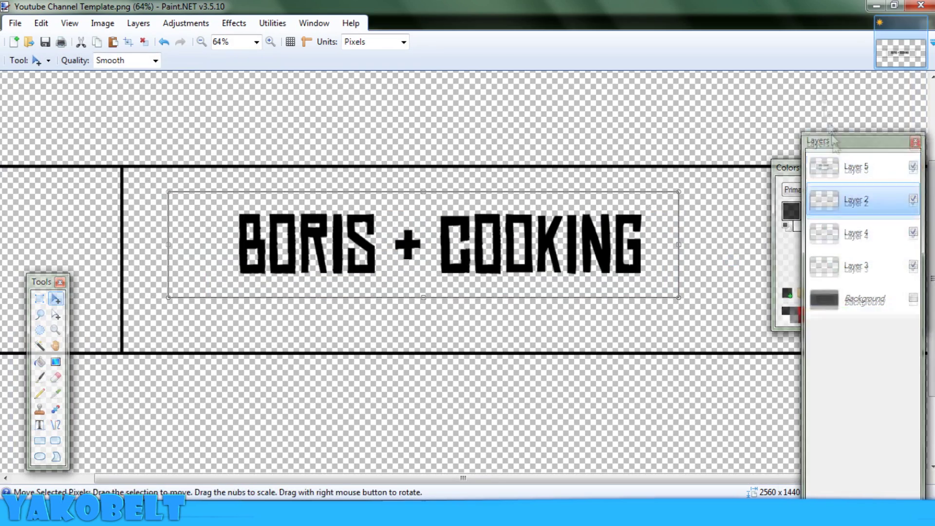
# - Move the Layers window up, lower Layer 2 to just above Background, and select Layer 5
pyautogui.moveTo(834, 142); pyautogui.dragTo(817, 82)
pyautogui.click(876, 303)
pyautogui.click(876, 303)
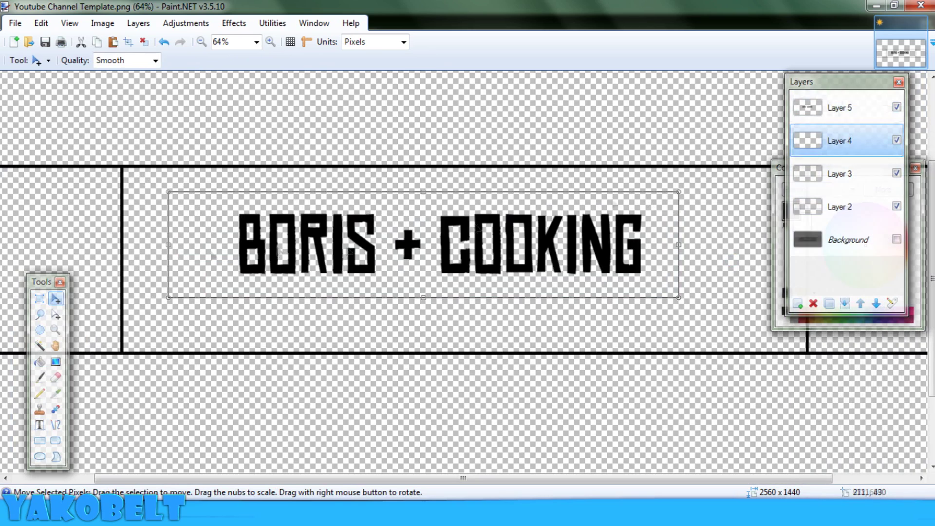
pyautogui.click(840, 108)
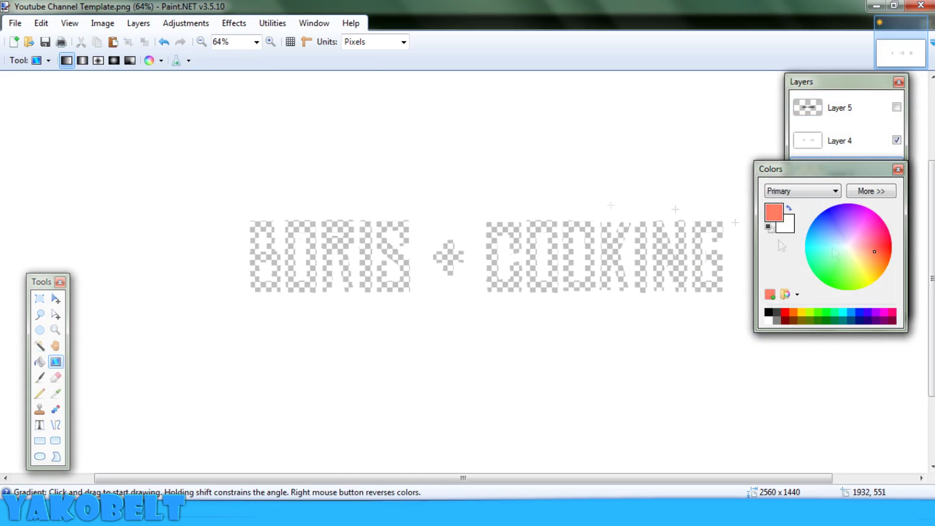
# - Set the secondary color to light orange (FFBE56) and draw a vertical red-orange to light orange gradient over the lettering on Layer 3
pyautogui.click(872, 191)
pyautogui.click(746, 224)
pyautogui.click(831, 265)
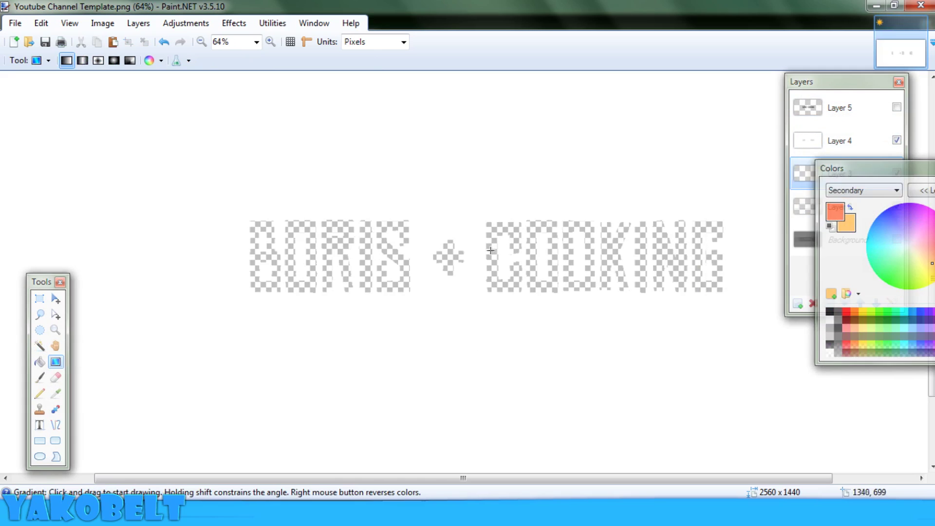
pyautogui.moveTo(491, 250); pyautogui.dragTo(487, 298)
# - Clear the Magic Wand selection and delete Layer 5 and Layer 4, keeping the gradient lettering on Layer 3
pyautogui.press('s')
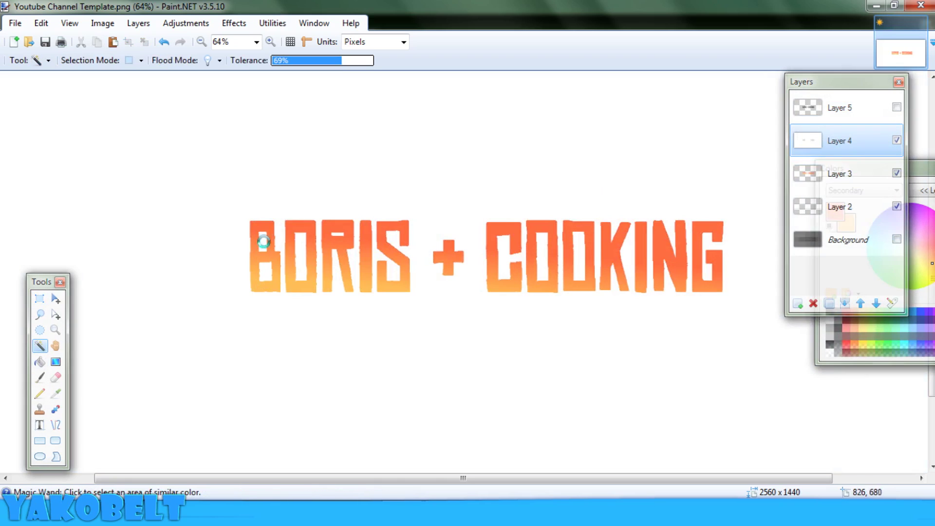
pyautogui.click(265, 272)
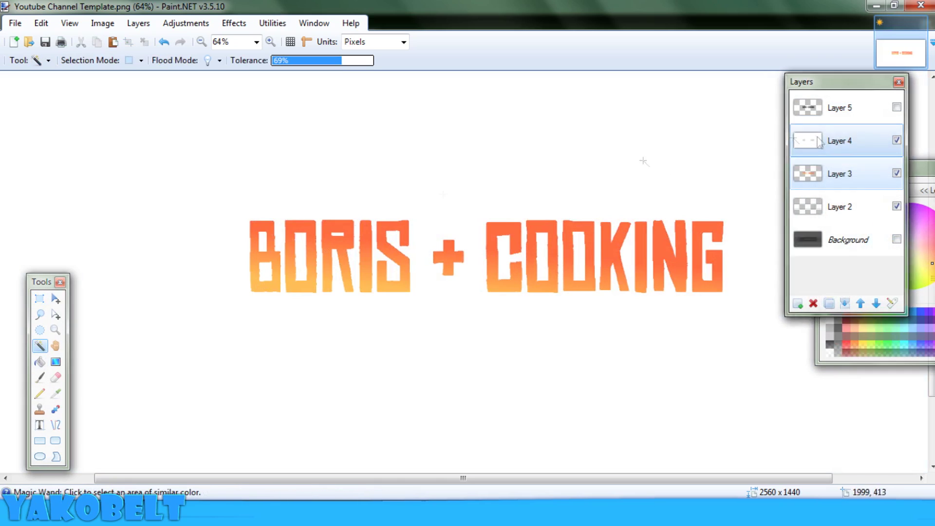
pyautogui.hotkey('ctrl', 'd')
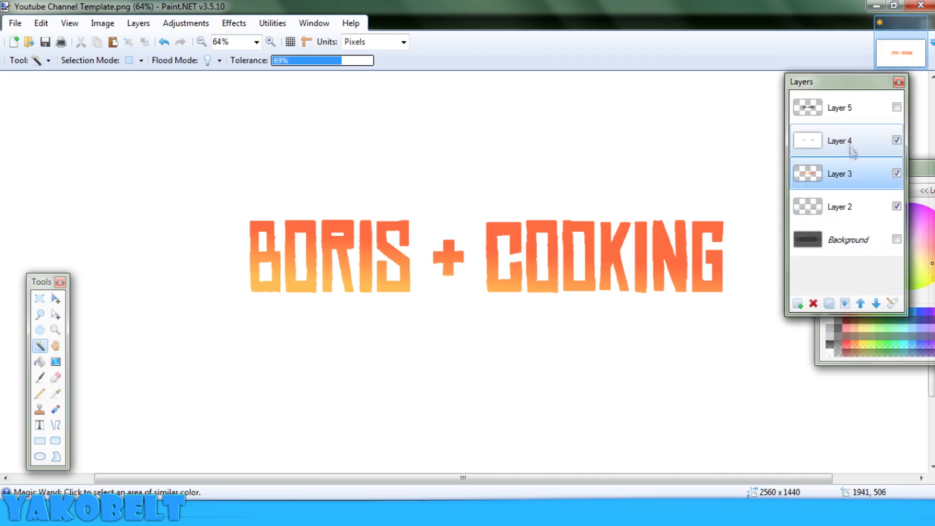
pyautogui.click(897, 140)
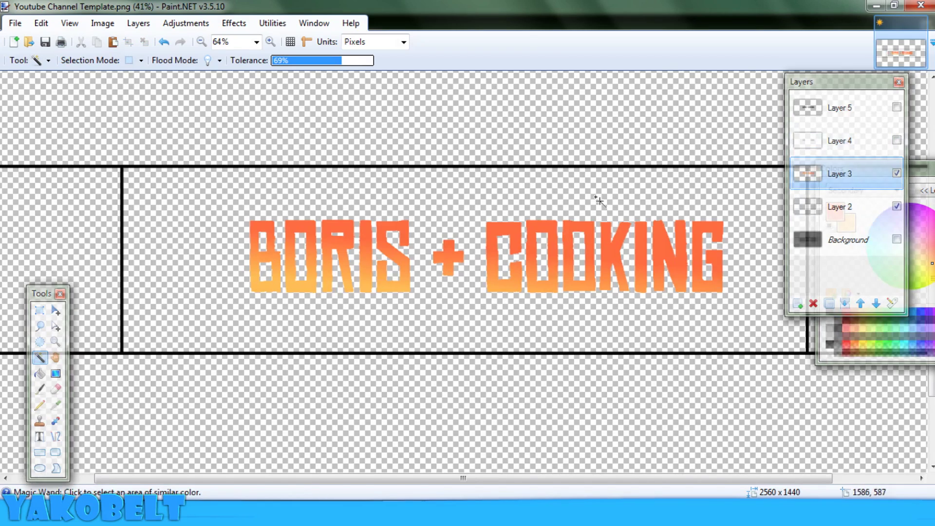
pyautogui.hotkey('ctrl', 'b')
pyautogui.click(871, 113)
pyautogui.click(814, 303)
pyautogui.click(813, 303)
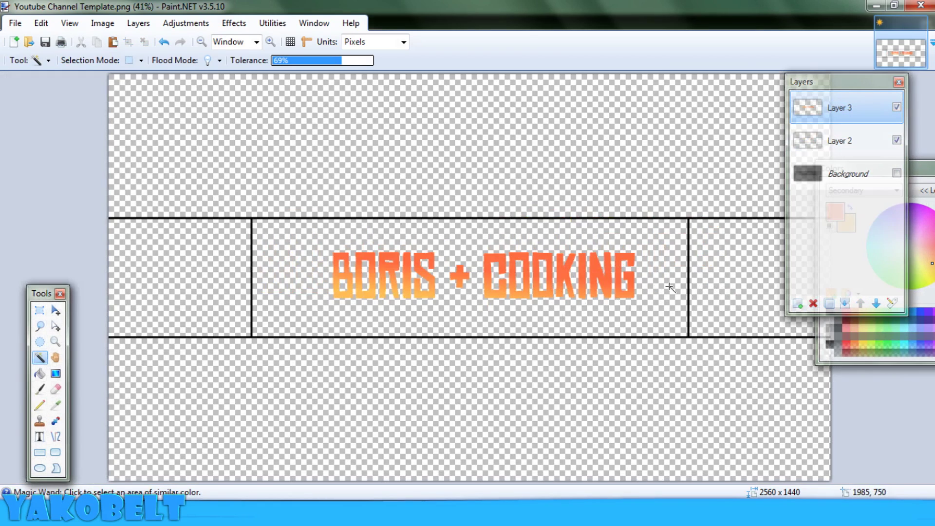
# - Apply an effect that softens and shades the edges of the gradient lettering on Layer 3
pyautogui.scroll(3, 670, 287)
pyautogui.press('s')
pyautogui.click(234, 23)
pyautogui.moveTo(251, 99)
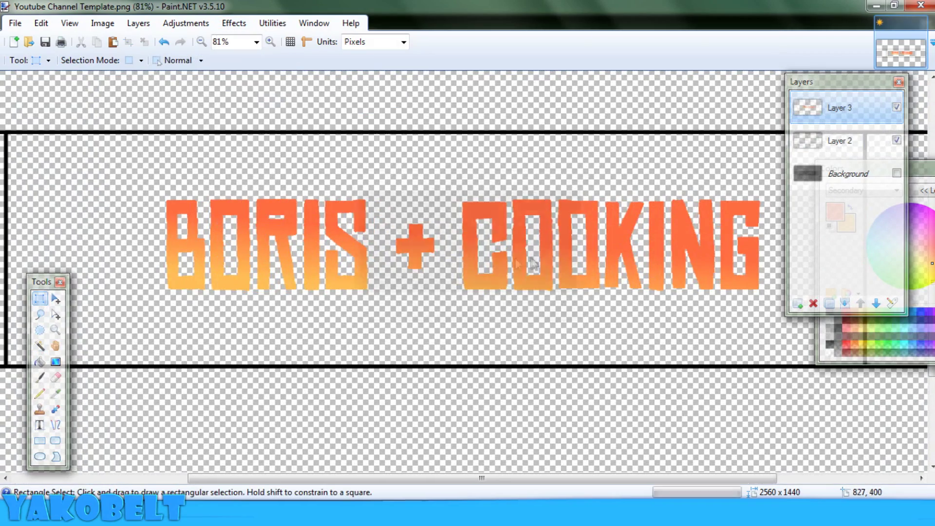
pyautogui.click(336, 102)
pyautogui.click(499, 313)
# - Add a new layer beneath Layer 3, paste a copy of the gradient lettering into it, and deselect
pyautogui.hotkey('ctrl', 'shift', 'n')
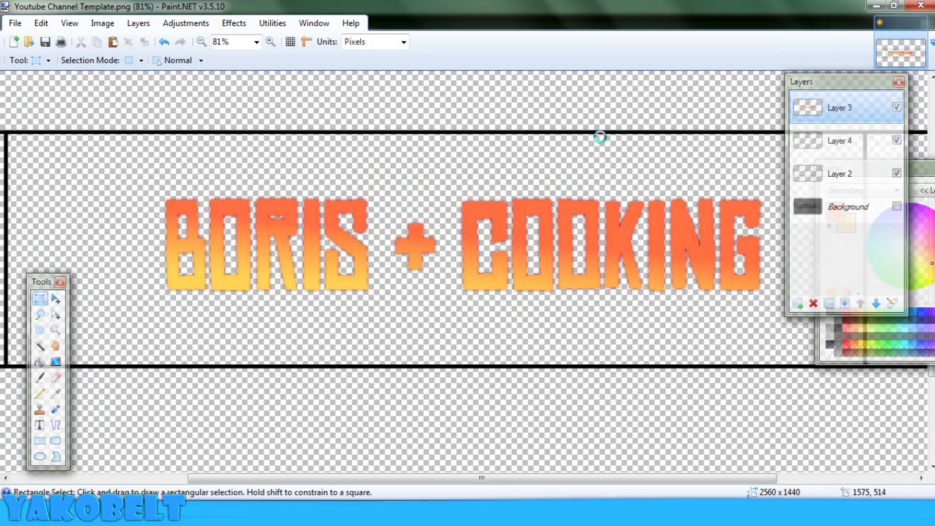
pyautogui.hotkey('ctrl', 'a')
pyautogui.hotkey('ctrl', 'c')
pyautogui.click(841, 141)
pyautogui.hotkey('ctrl', 'v')
pyautogui.hotkey('ctrl', 'd')
# - Turn Layer 4's lettering black with Hue / Saturation lightness at -100, and move the Colors window clear of the artwork
pyautogui.moveTo(918, 168); pyautogui.dragTo(752, 166)
pyautogui.click(186, 23)
pyautogui.click(207, 99)
pyautogui.moveTo(435, 280); pyautogui.dragTo(365, 280)
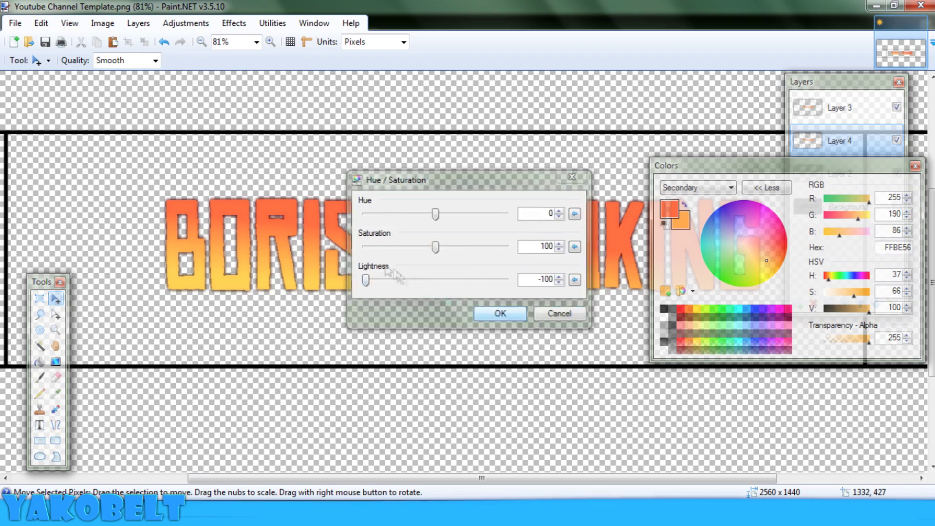
pyautogui.click(500, 314)
pyautogui.moveTo(682, 166); pyautogui.dragTo(892, 173)
pyautogui.hotkey('ctrl', 'b')
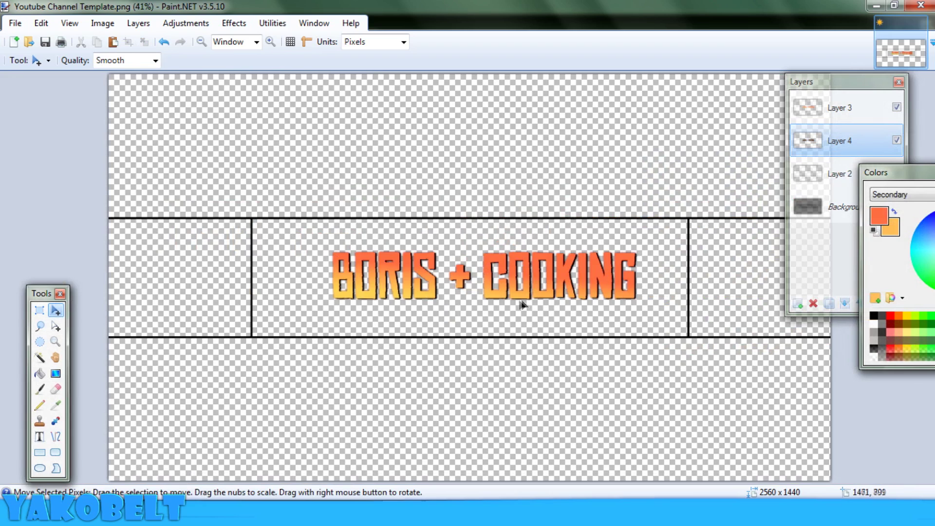
pyautogui.keyDown('ctrl'); pyautogui.scroll(1, 481, 301); pyautogui.keyUp('ctrl')
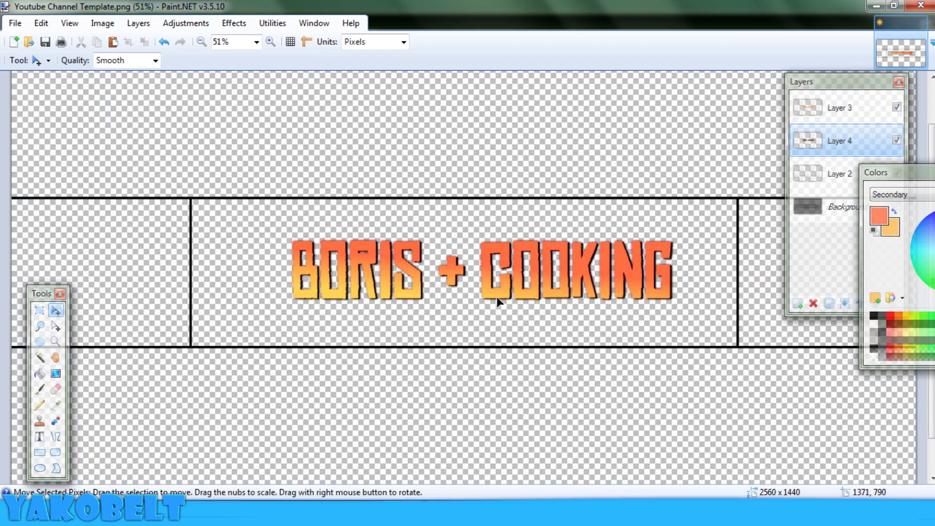
# - Paste the portrait photo into a new layer and place it at the left end of the banner's centre section, beside the lettering
pyautogui.keyDown('ctrl'); pyautogui.scroll(1, 511, 285); pyautogui.keyUp('ctrl')
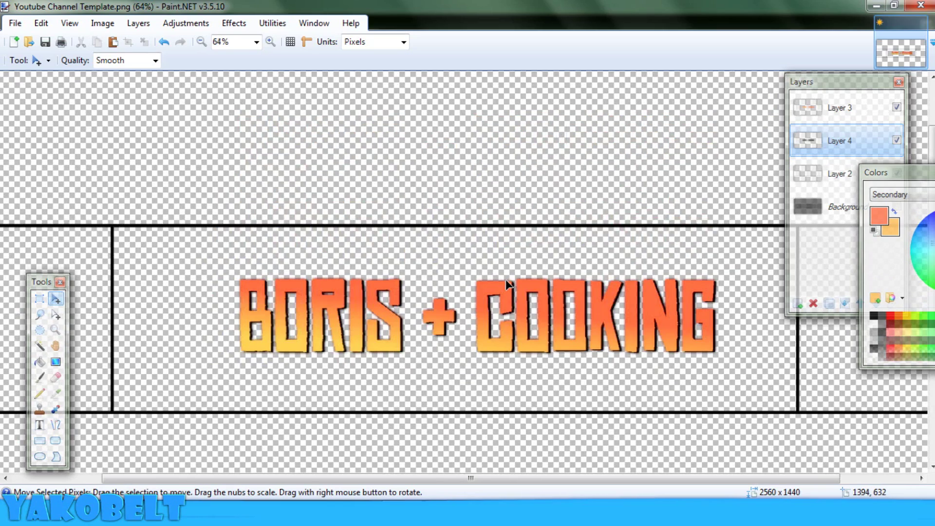
pyautogui.hotkey('ctrl', 'b')
pyautogui.keyDown('ctrl'); pyautogui.scroll(1, 492, 294); pyautogui.keyUp('ctrl')
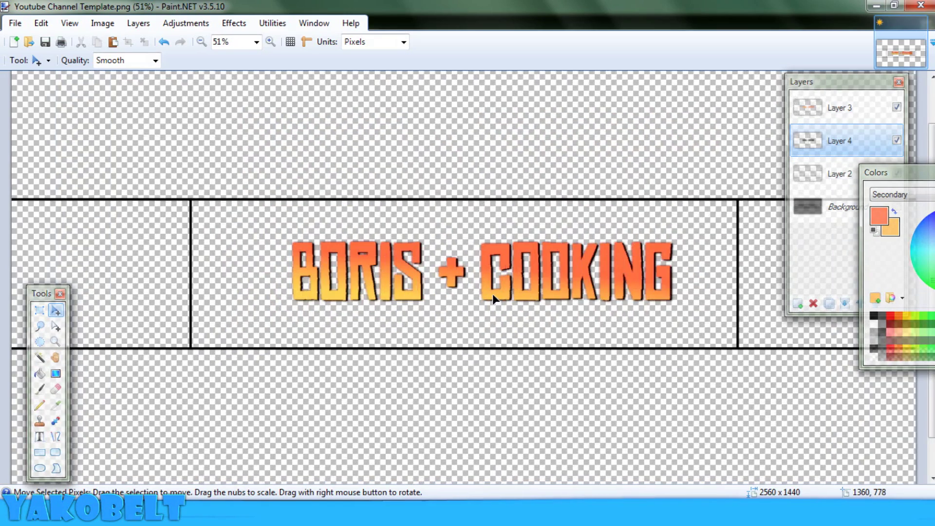
pyautogui.keyDown('ctrl'); pyautogui.scroll(1, 492, 293); pyautogui.keyUp('ctrl')
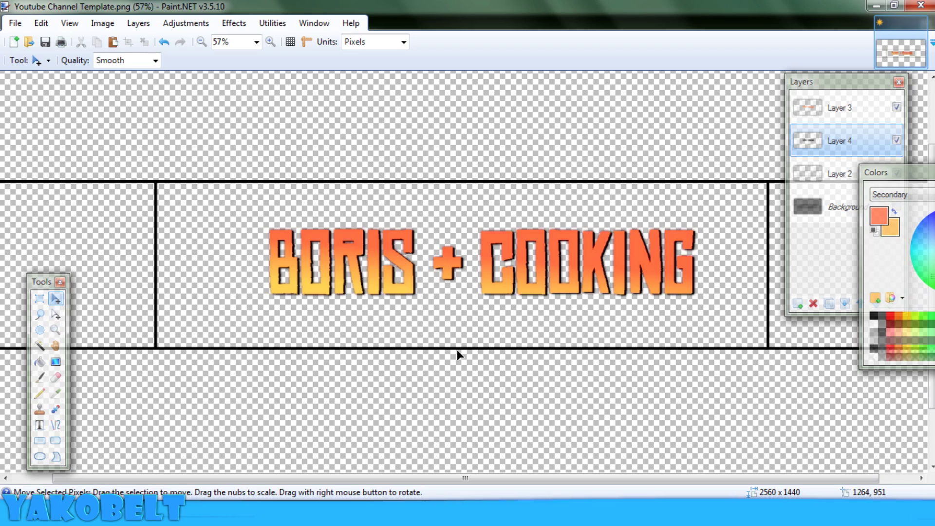
pyautogui.hotkey('ctrl', 'shift', 'v')
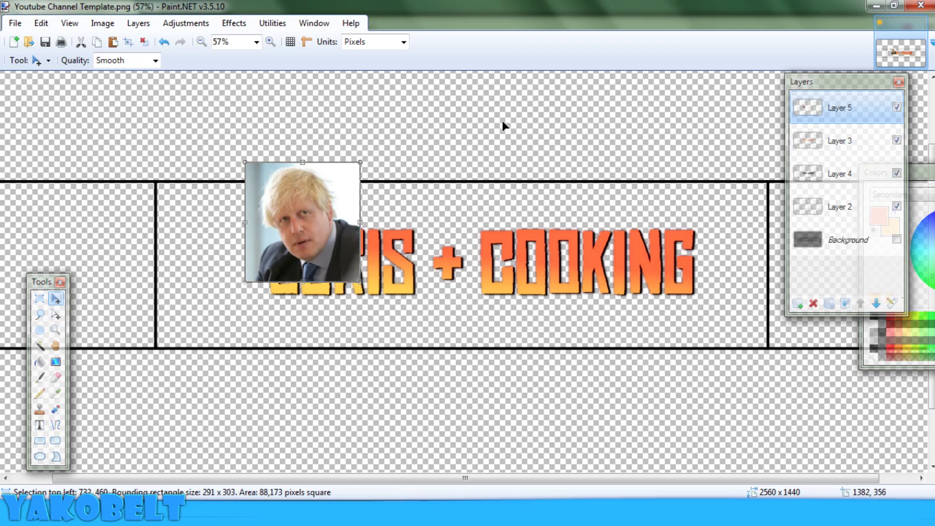
pyautogui.moveTo(324, 232); pyautogui.dragTo(240, 295)
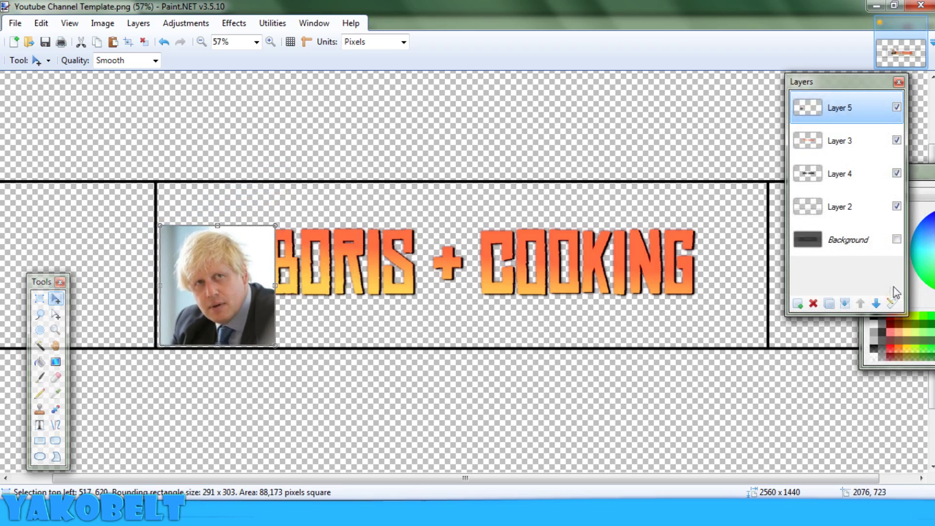
# - Lower the portrait's Layer 5 beneath Layer 2 and shift the photo slightly to the right
pyautogui.click(875, 304)
pyautogui.click(875, 304)
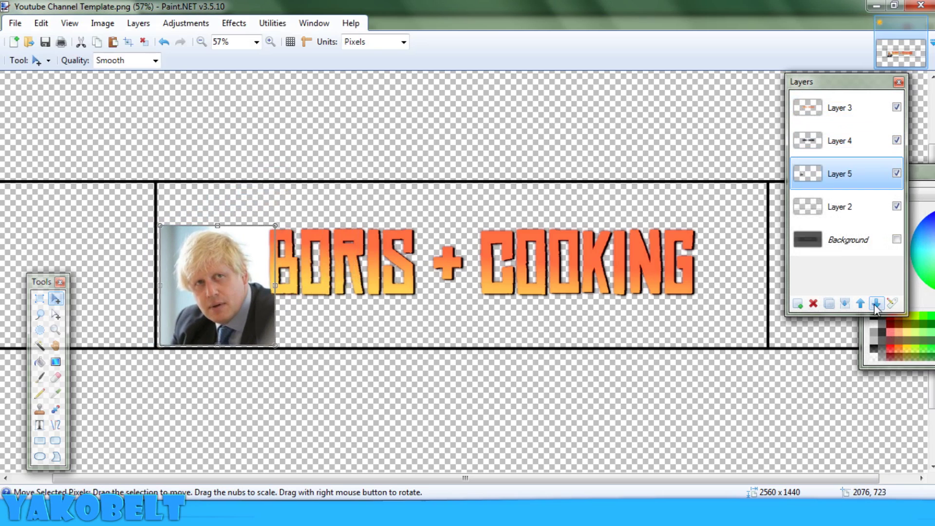
pyautogui.click(875, 304)
pyautogui.moveTo(209, 326); pyautogui.dragTo(218, 325)
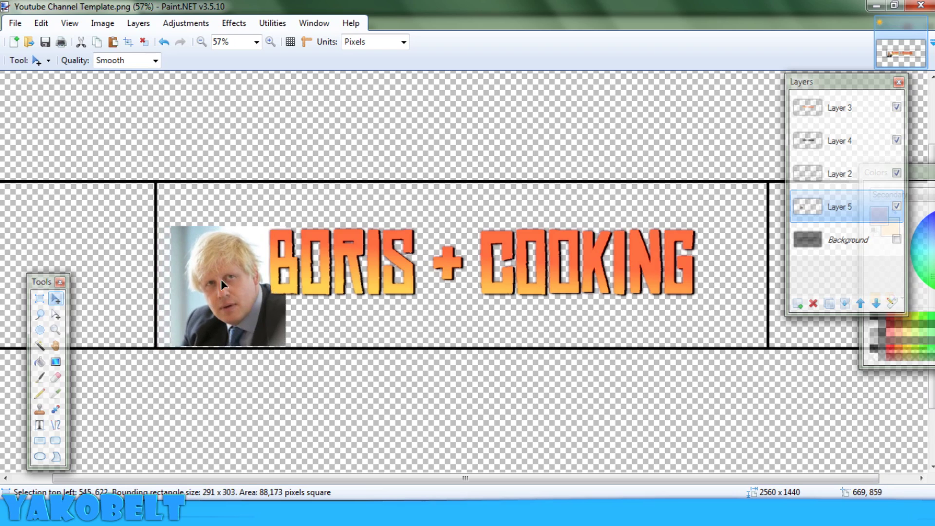
# - Flip the portrait layer horizontally, return it to the left end of the banner's centre section, and deselect
pyautogui.click(138, 23)
pyautogui.click(215, 115)
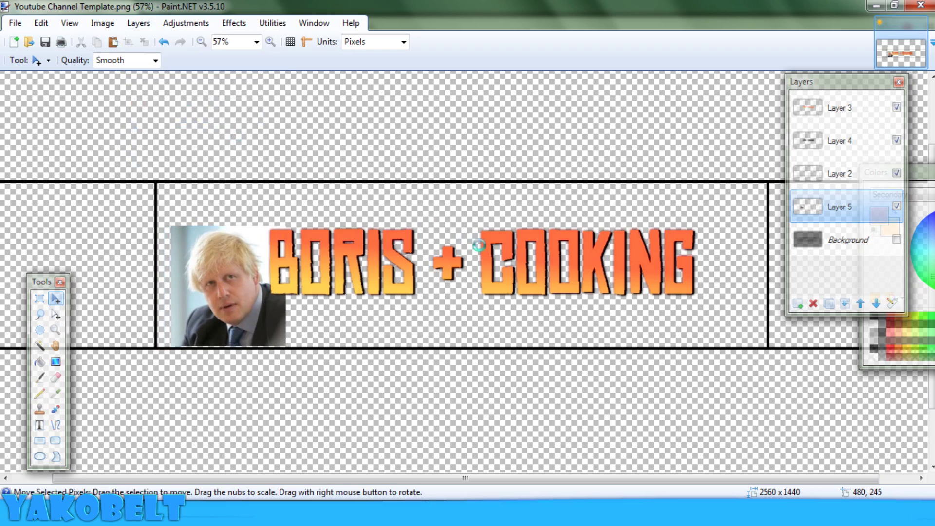
pyautogui.moveTo(643, 263); pyautogui.dragTo(206, 274)
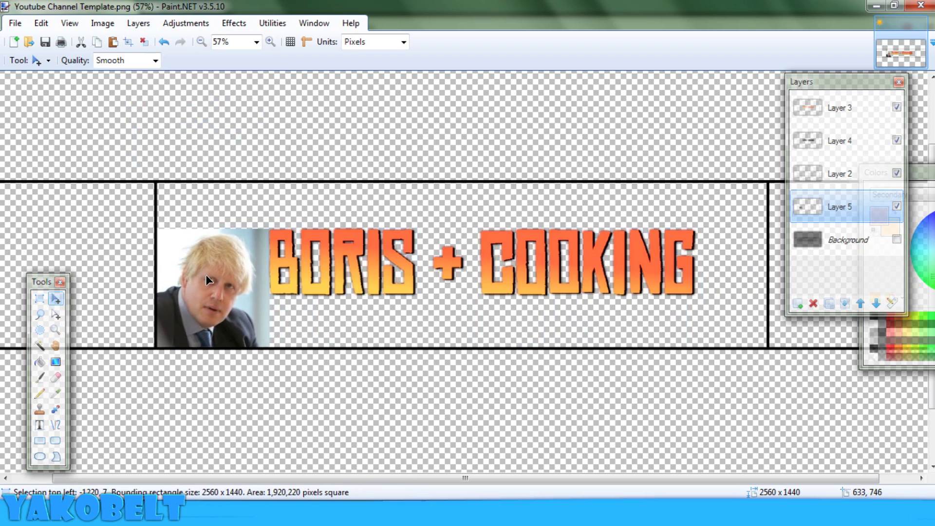
pyautogui.click(144, 41)
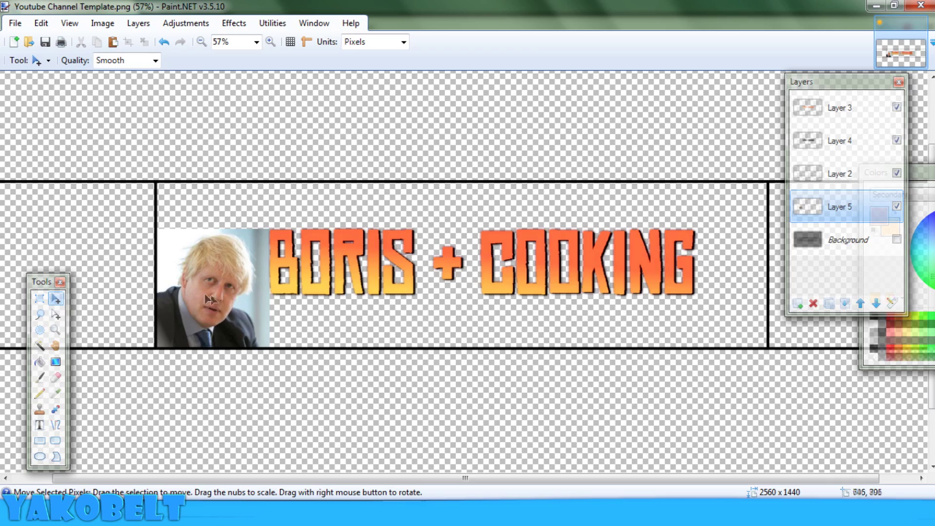
# - Select the white background around the portrait with the Magic Wand at 19% tolerance and erase it
pyautogui.scroll(2, 203, 297)
pyautogui.scroll(4, 202, 293)
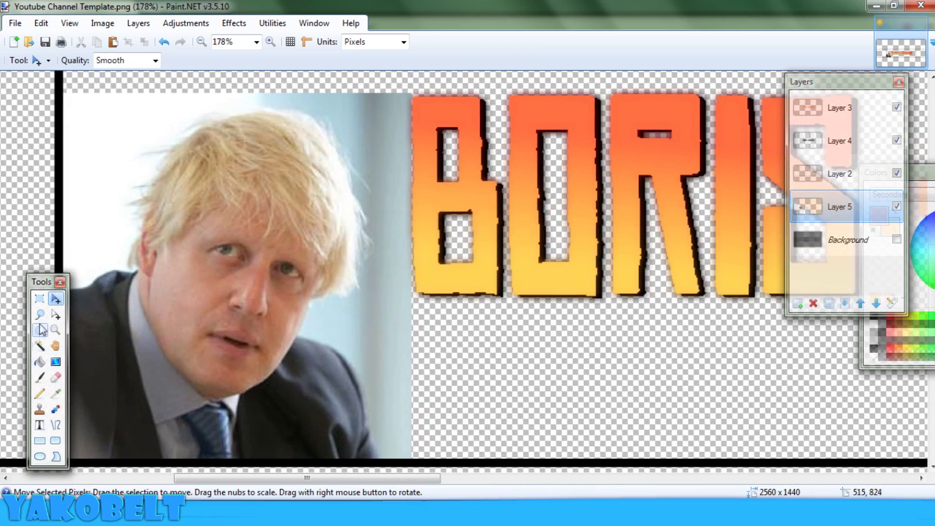
pyautogui.click(40, 316)
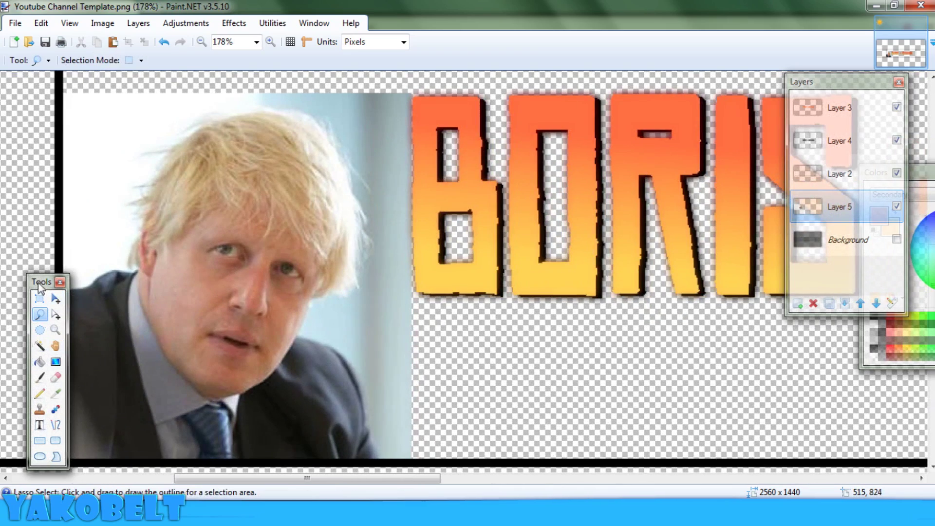
pyautogui.click(40, 345)
pyautogui.click(117, 130)
pyautogui.moveTo(340, 61); pyautogui.dragTo(308, 60)
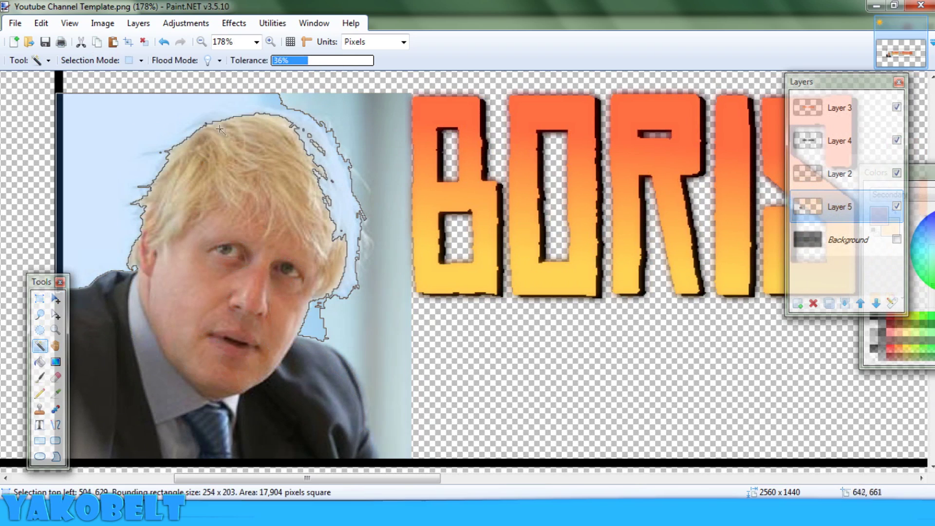
pyautogui.moveTo(294, 56); pyautogui.dragTo(291, 59)
pyautogui.click(373, 113)
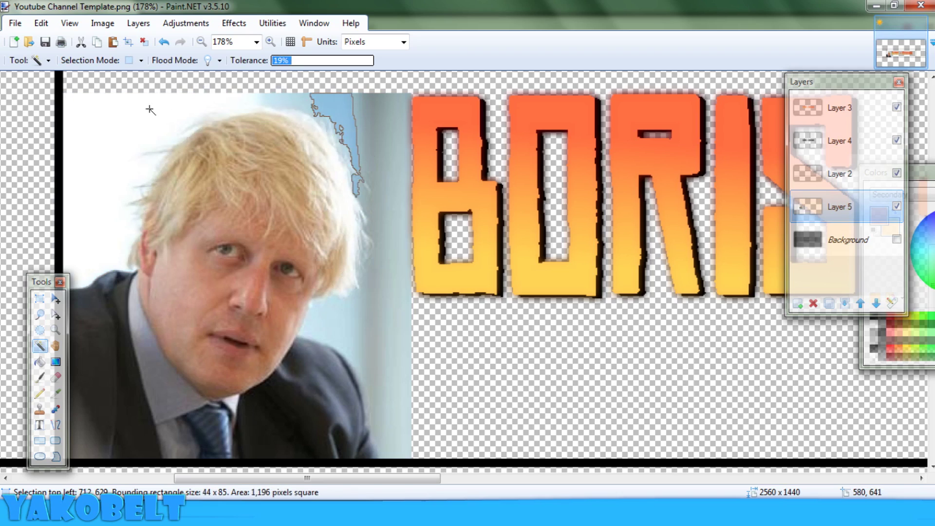
pyautogui.click(171, 100)
pyautogui.press('Delete')
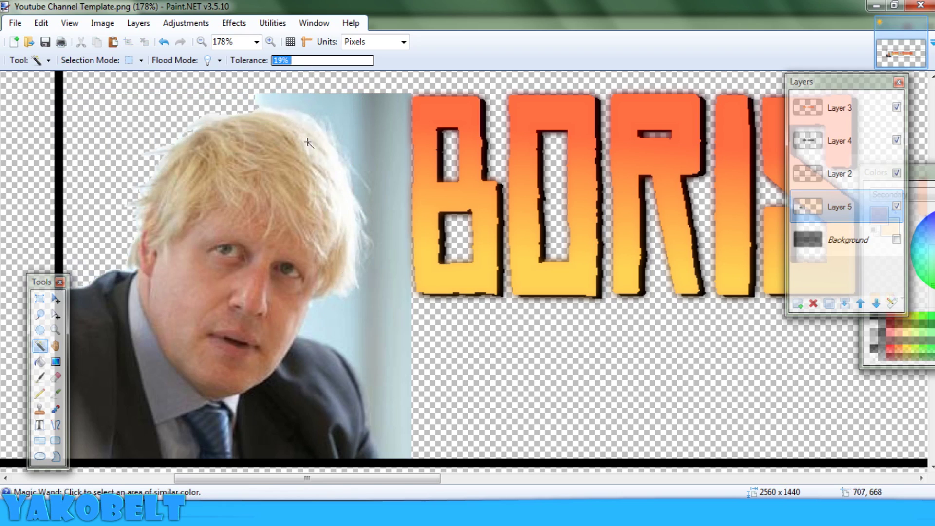
# - Outline the remaining pale background around the portrait's hair with Lasso Select and erase it piece by piece
pyautogui.click(41, 315)
pyautogui.scroll(4, 227, 144)
pyautogui.moveTo(221, 185)
pyautogui.mouseDown()
pyautogui.moveTo(352, 209)
pyautogui.moveTo(635, 172)
pyautogui.moveTo(198, 168)
pyautogui.mouseUp()
pyautogui.press('Delete')
pyautogui.scroll(-3, 436, 185)
pyautogui.moveTo(445, 185)
pyautogui.mouseDown()
pyautogui.moveTo(483, 256)
pyautogui.moveTo(470, 168)
pyautogui.moveTo(509, 176)
pyautogui.moveTo(336, 385)
pyautogui.moveTo(494, 146)
pyautogui.mouseUp()
pyautogui.press('Delete')
pyautogui.scroll(-3, 502, 146)
pyautogui.press('Delete')
# - Lasso and erase the leftover blue background along the right side of the portrait's hair, face and shoulder
pyautogui.scroll(-5, 494, 146)
pyautogui.scroll(5, 494, 146)
pyautogui.moveTo(482, 280); pyautogui.dragTo(485, 168)
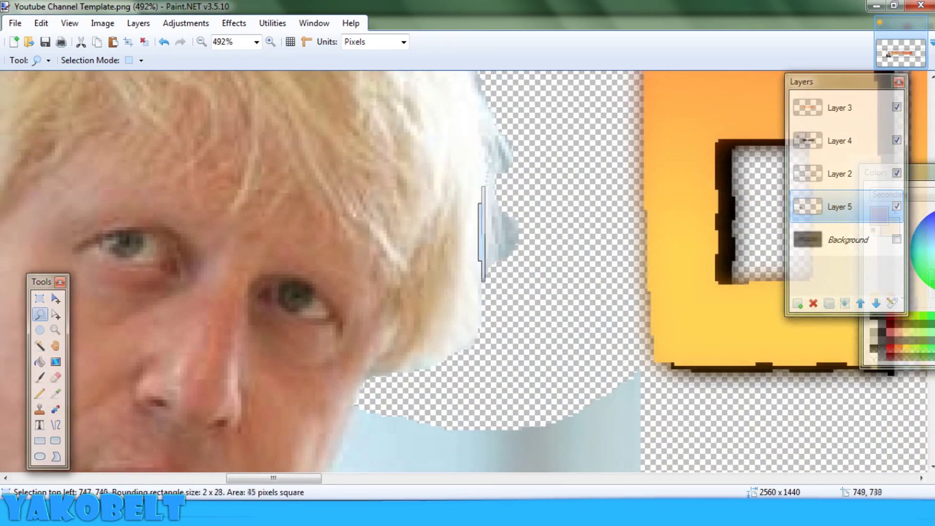
pyautogui.scroll(-5, 486, 168)
pyautogui.moveTo(358, 143)
pyautogui.mouseDown()
pyautogui.moveTo(482, 351)
pyautogui.moveTo(571, 171)
pyautogui.mouseUp()
pyautogui.scroll(-3, 571, 170)
pyautogui.moveTo(560, 334)
pyautogui.mouseDown()
pyautogui.moveTo(541, 266)
pyautogui.moveTo(618, 336)
pyautogui.mouseUp()
pyautogui.press('Delete')
# - Trim the white fringes along the top and left edges of the portrait's hair with close-up lasso cuts
pyautogui.scroll(5, 551, 188)
pyautogui.hotkey('ctrl', 'b')
pyautogui.scroll(6, 289, 267)
pyautogui.moveTo(163, 456)
pyautogui.mouseDown()
pyautogui.moveTo(180, 341)
pyautogui.moveTo(215, 237)
pyautogui.moveTo(75, 188)
pyautogui.mouseUp()
pyautogui.press('Delete')
pyautogui.scroll(3, 195, 209)
pyautogui.moveTo(299, 253); pyautogui.dragTo(231, 244)
pyautogui.press('Delete')
pyautogui.moveTo(408, 167)
pyautogui.mouseDown()
pyautogui.moveTo(575, 84)
pyautogui.moveTo(370, 163)
pyautogui.mouseUp()
pyautogui.press('Delete')
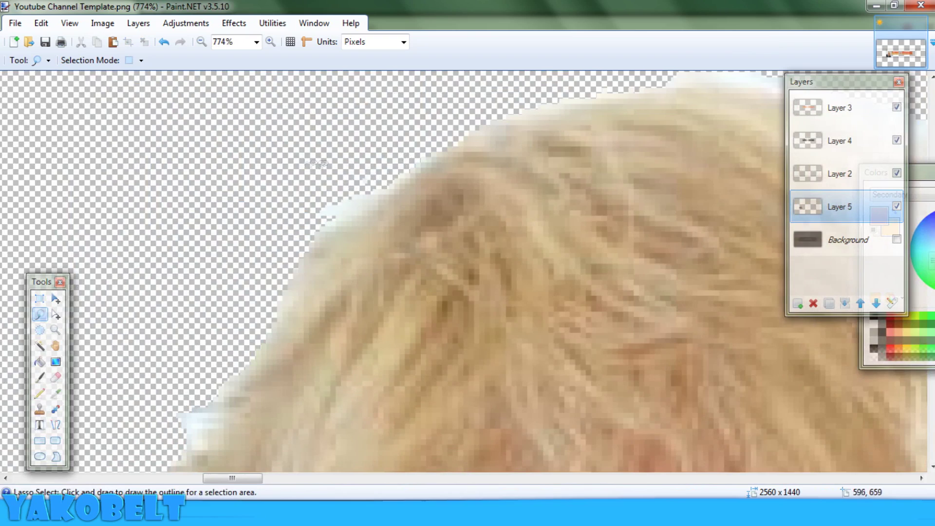
# - Paste the city skyline photo into a new layer beneath the portrait's Layer 5
pyautogui.scroll(-10, 437, 250)
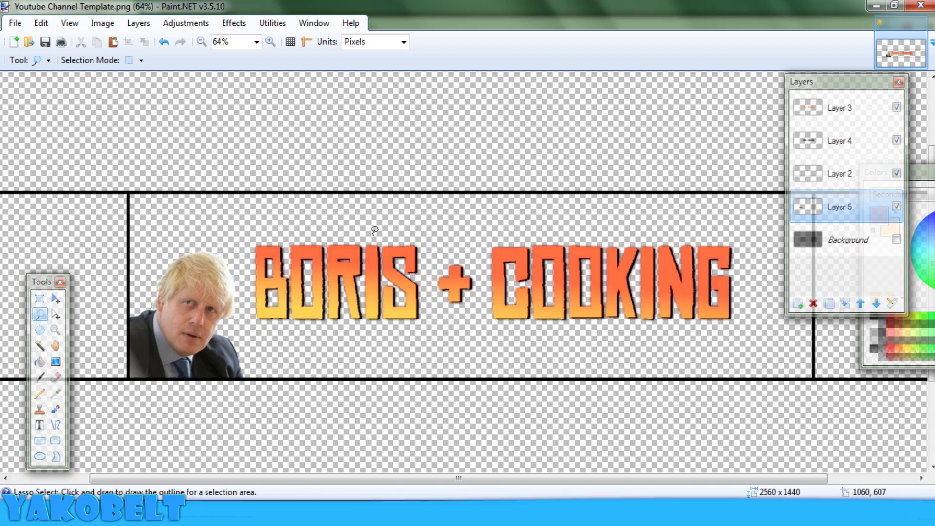
pyautogui.hotkey('ctrl', 'shift', 'v')
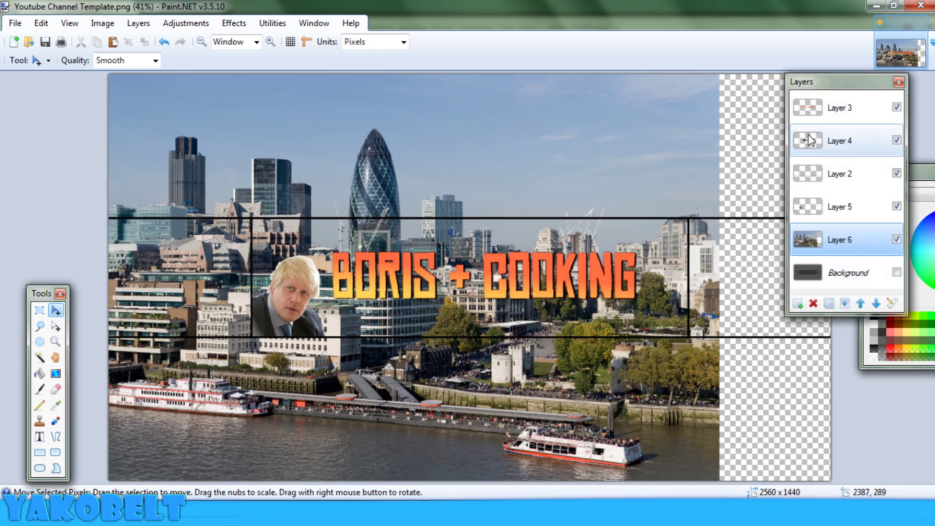
# - Add a new layer above Layer 3 and draw a black diagonal line, brush width 7, from the canvas's top edge to its bottom edge
pyautogui.click(815, 122)
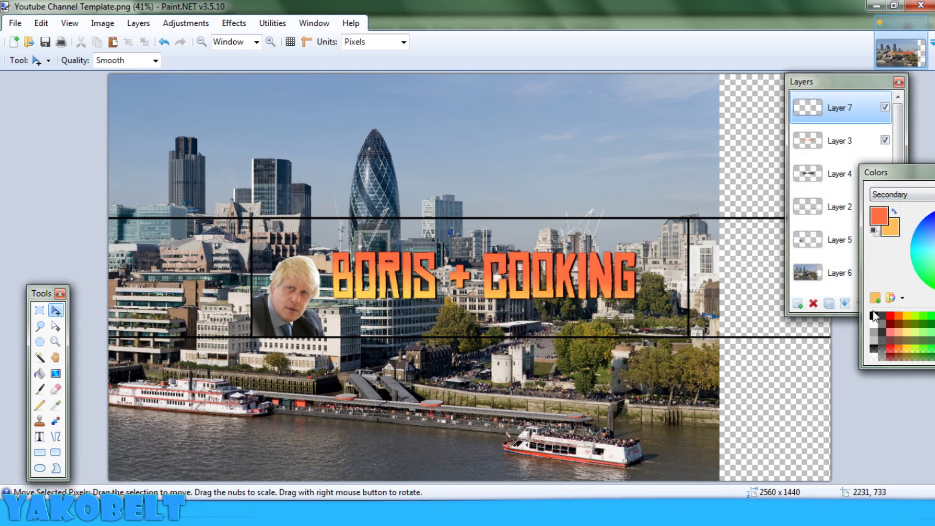
pyautogui.press('x')
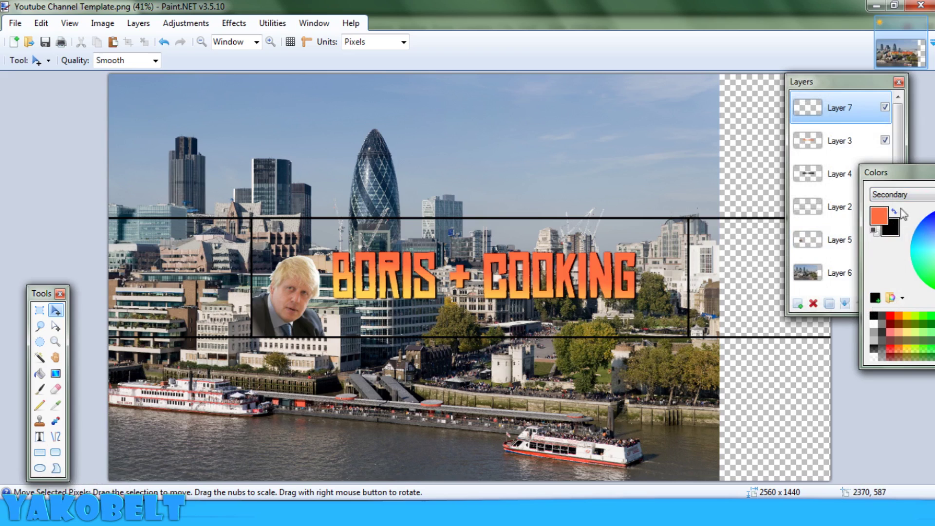
pyautogui.click(874, 316)
pyautogui.press('o')
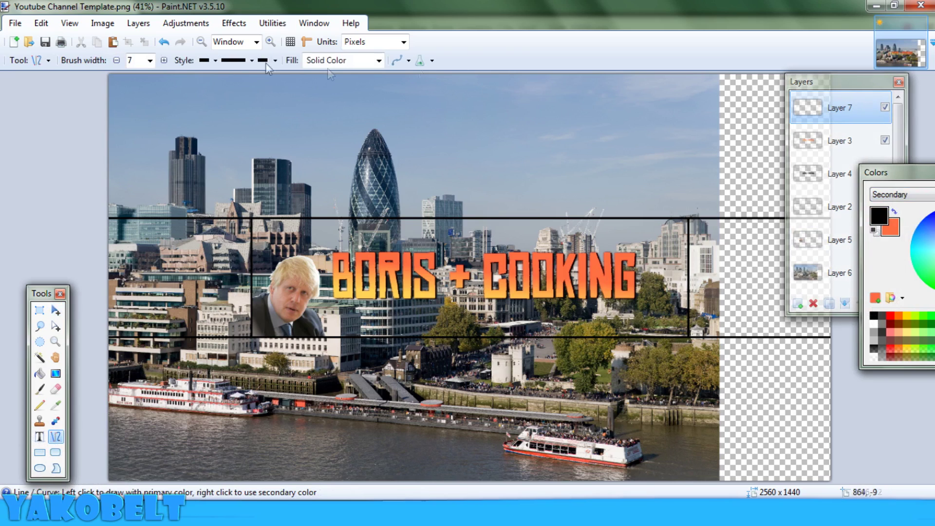
pyautogui.moveTo(500, 72); pyautogui.dragTo(420, 482)
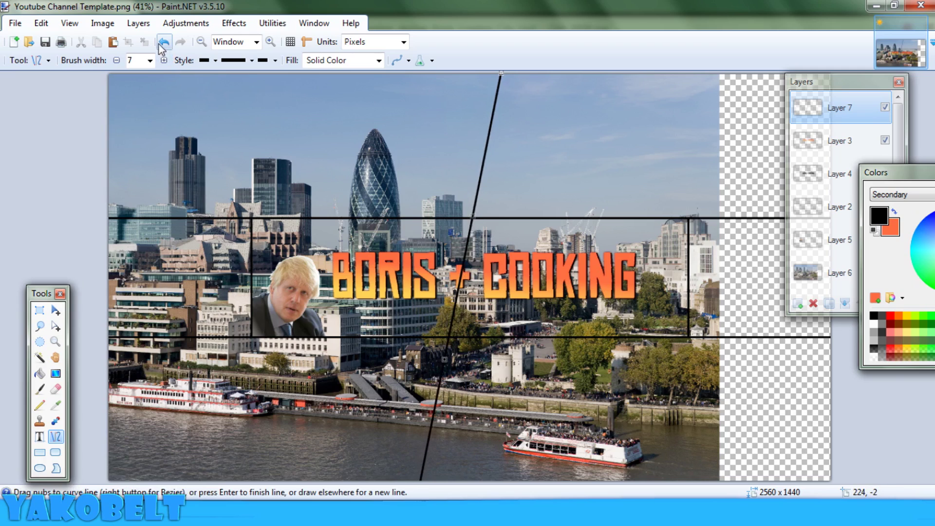
# - Select the area right of the diagonal line with the Magic Wand and erase that part of the skyline on Layer 6
pyautogui.click(40, 310)
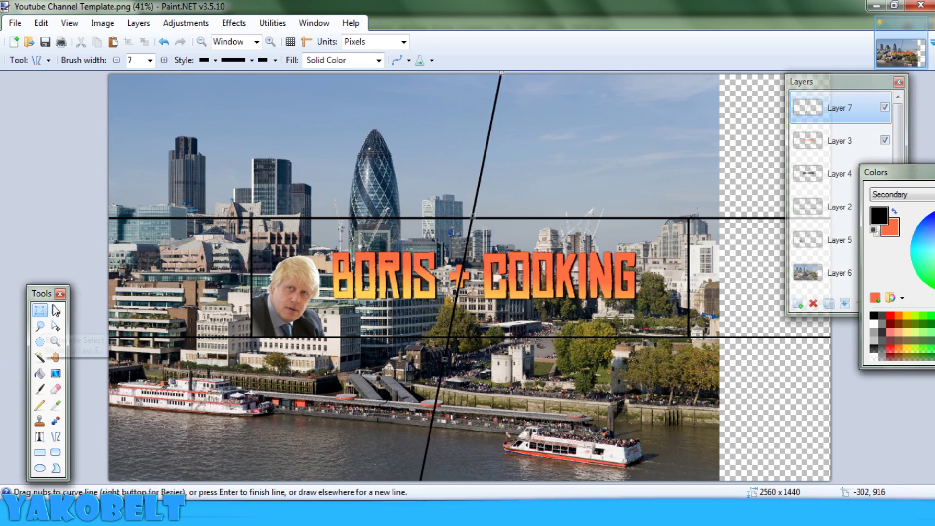
pyautogui.click(39, 359)
pyautogui.click(312, 161)
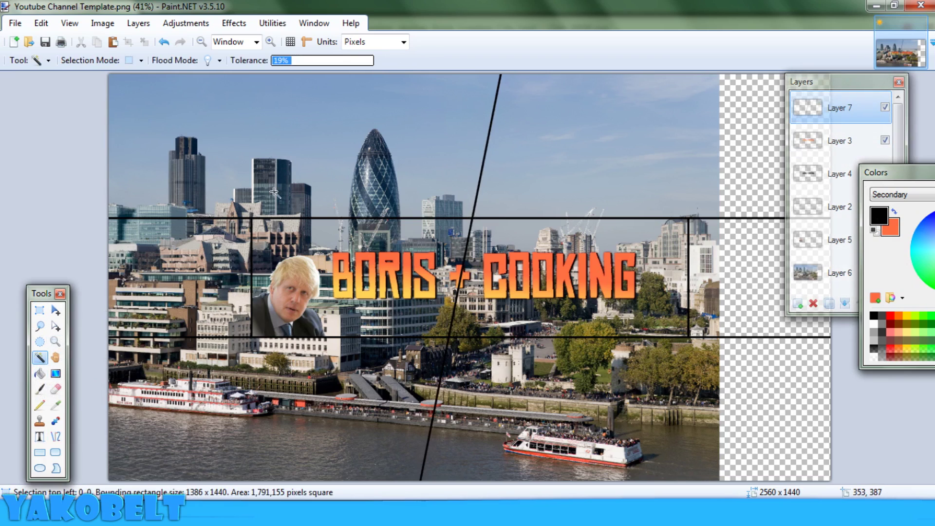
pyautogui.click(609, 192)
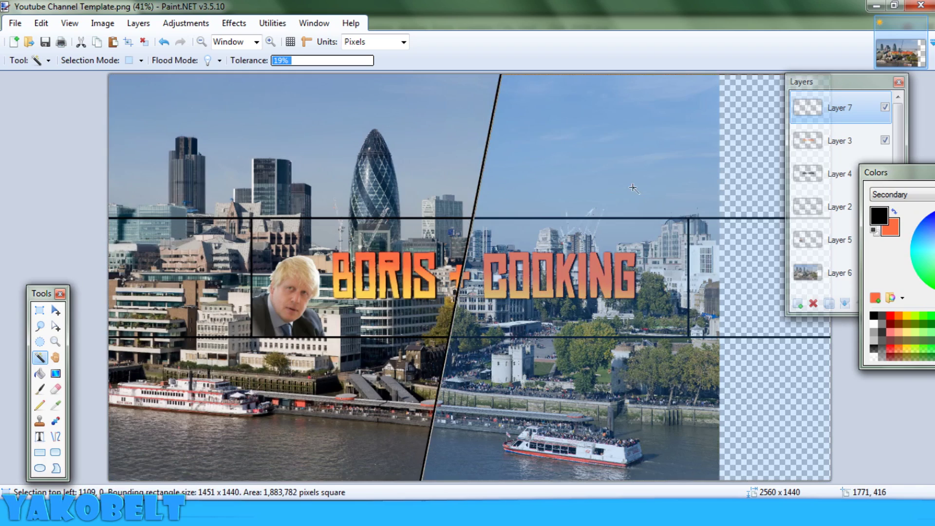
pyautogui.click(855, 111)
pyautogui.scroll(-1, 839, 205)
pyautogui.click(840, 246)
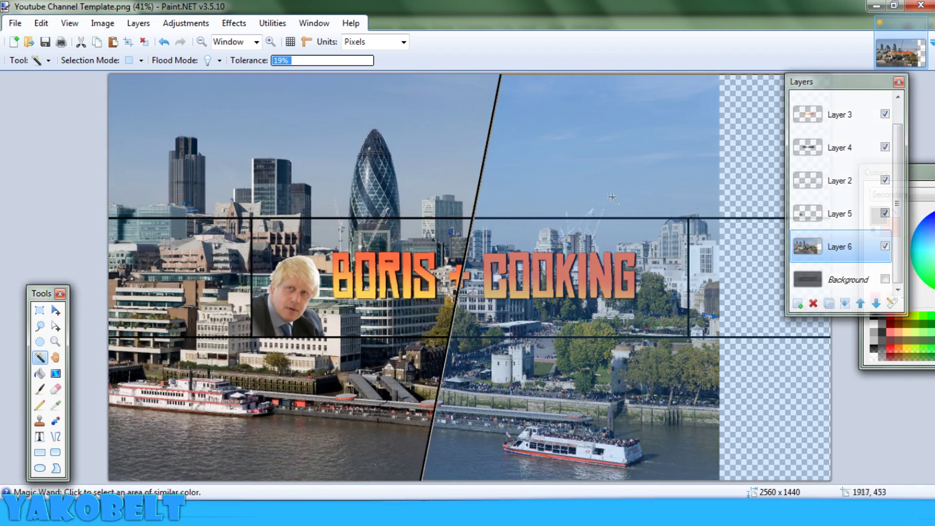
pyautogui.press('Delete')
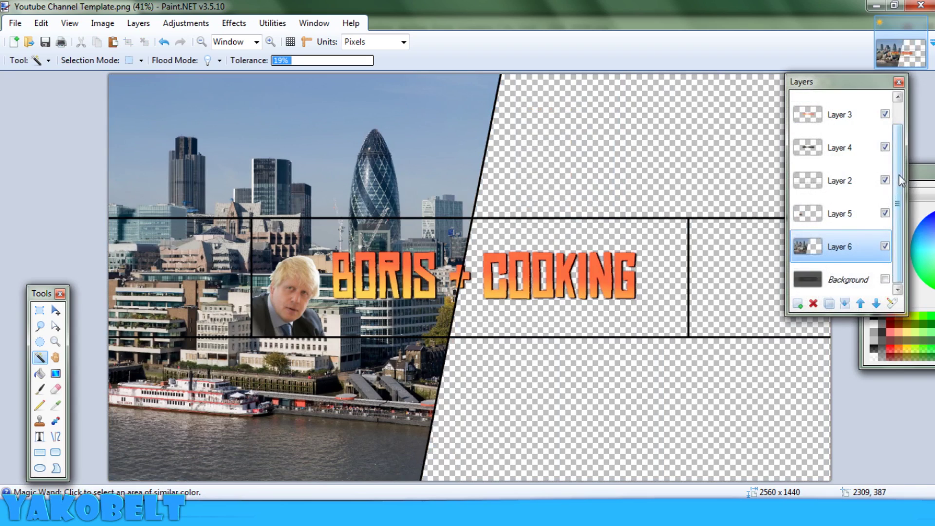
# - Hide Layer 7 with the diagonal line and inspect the skyline's cut edge behind the lettering
pyautogui.scroll(1, 887, 110)
pyautogui.click(885, 108)
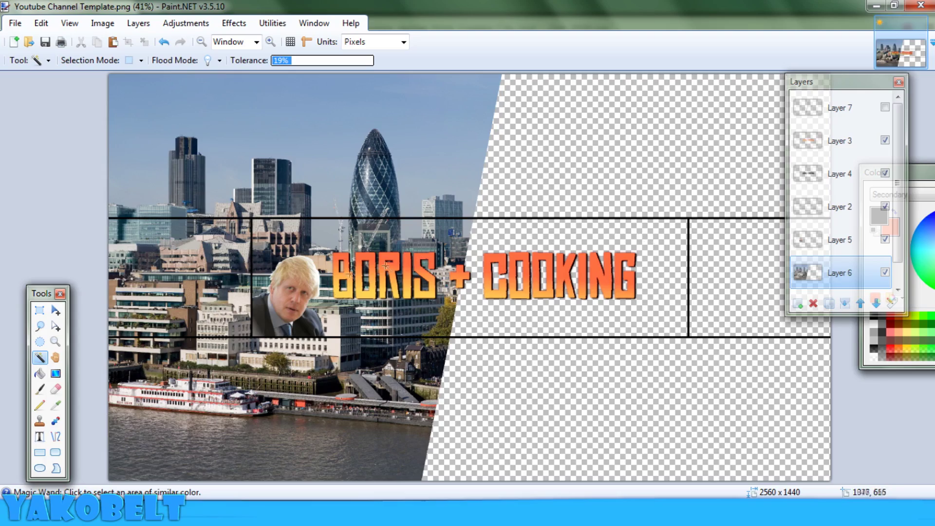
pyautogui.scroll(3, 340, 289)
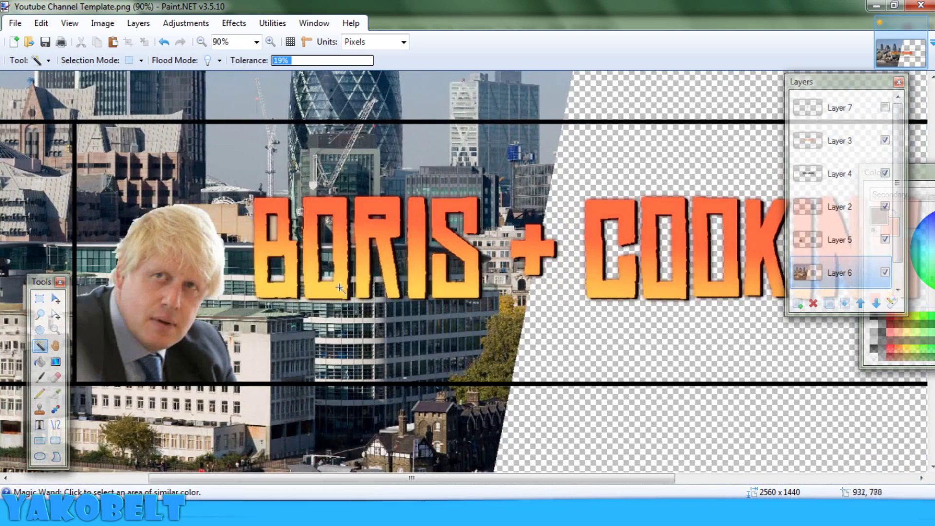
pyautogui.hotkey('ctrl', 'b')
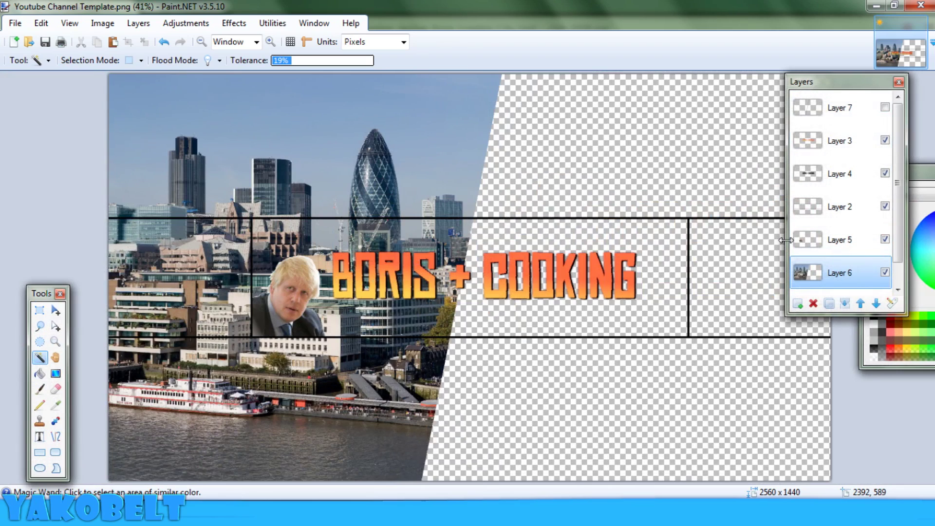
# - Add a new layer above the skyline's Layer 6 and fill it entirely with orange, using a Paint Bucket tolerance of 61%
pyautogui.hotkey('ctrl', 'shift', 'n')
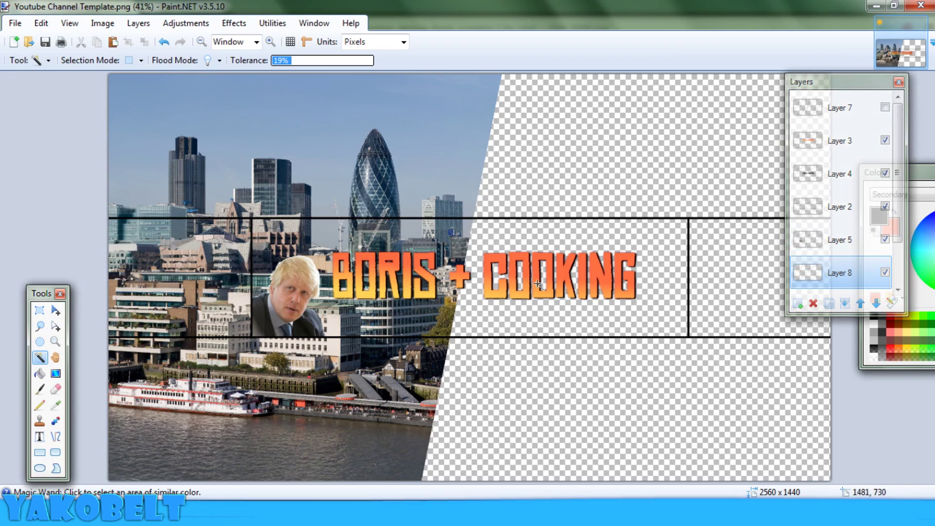
pyautogui.moveTo(922, 175); pyautogui.dragTo(844, 178)
pyautogui.click(802, 218)
pyautogui.moveTo(886, 251); pyautogui.dragTo(908, 271)
pyautogui.moveTo(862, 181); pyautogui.dragTo(934, 244)
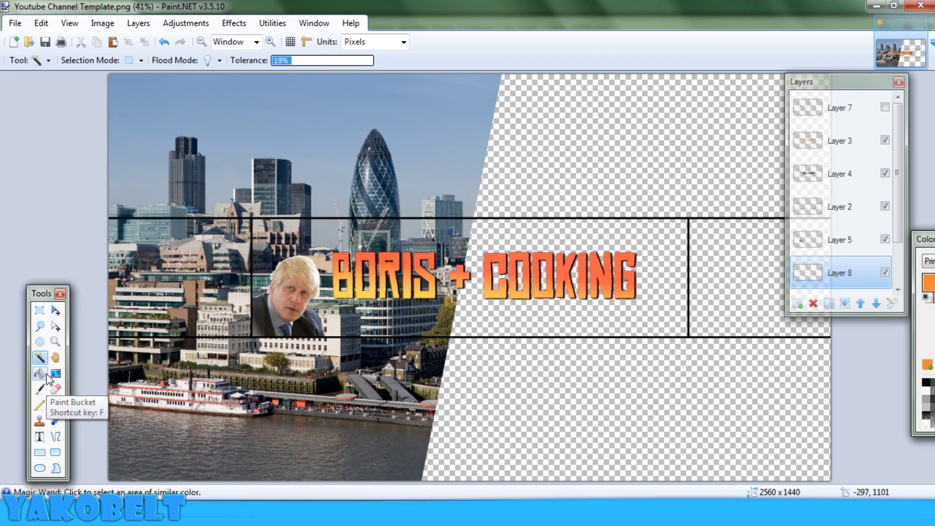
pyautogui.scroll(-2, 857, 263)
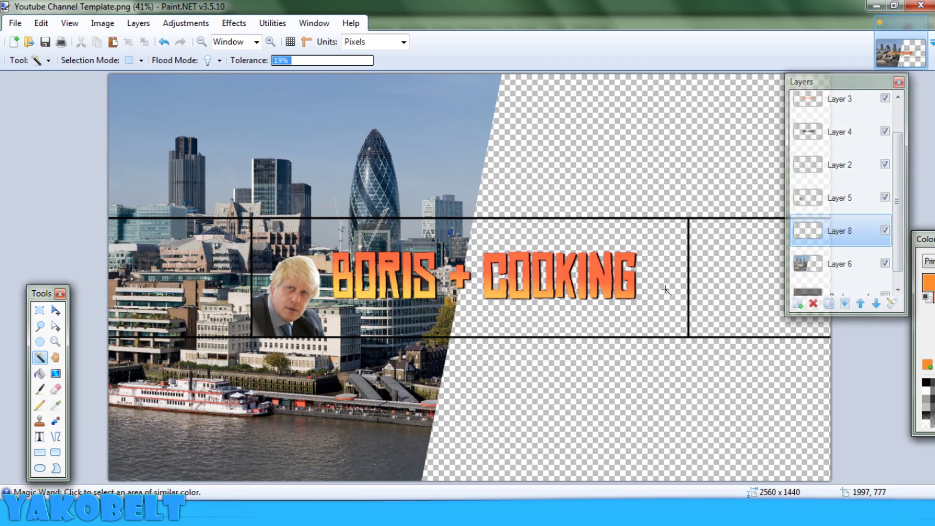
pyautogui.click(40, 373)
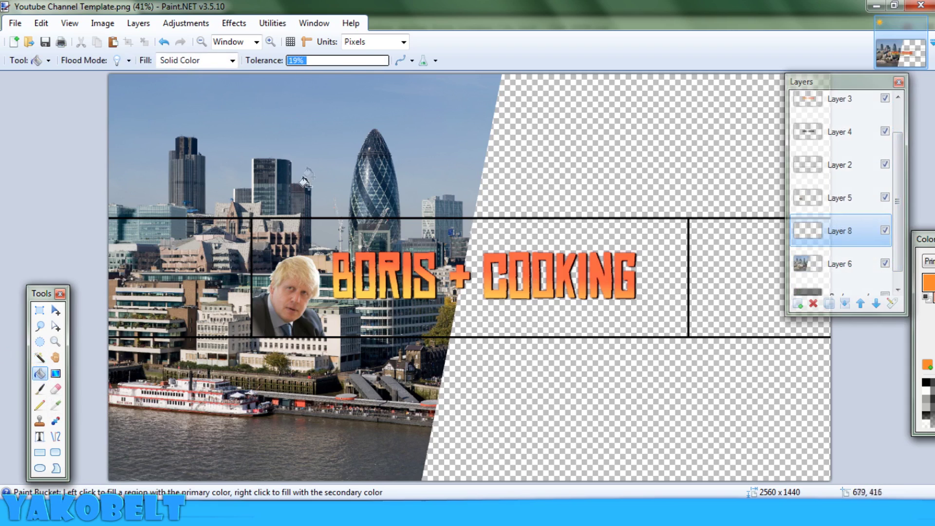
pyautogui.moveTo(311, 60); pyautogui.dragTo(348, 59)
pyautogui.click(360, 166)
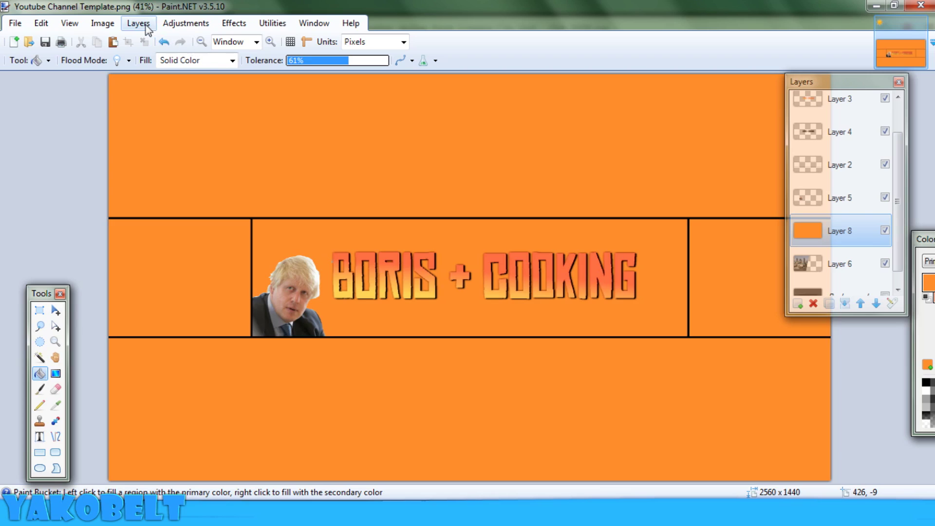
# - Lower the orange Layer 8's opacity to 135
pyautogui.click(138, 23)
pyautogui.click(183, 169)
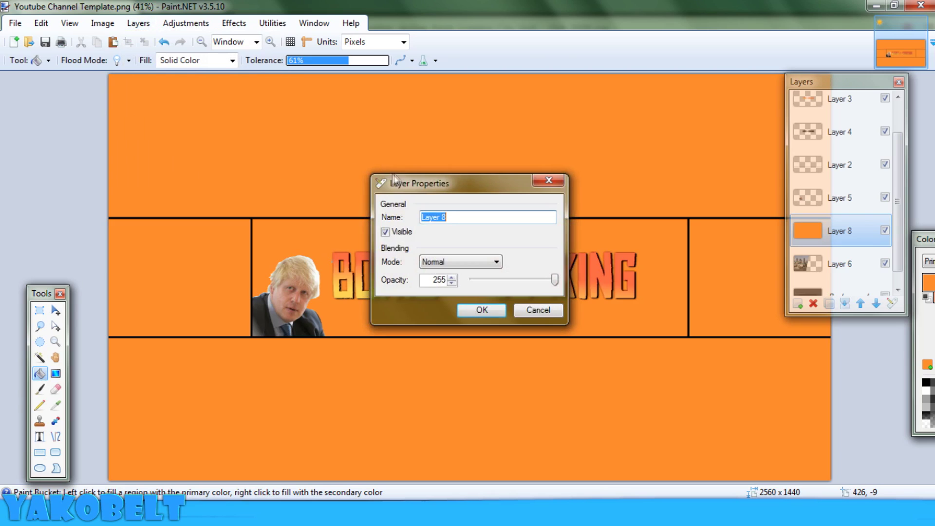
pyautogui.moveTo(411, 184); pyautogui.dragTo(599, 189)
pyautogui.moveTo(748, 286); pyautogui.dragTo(710, 288)
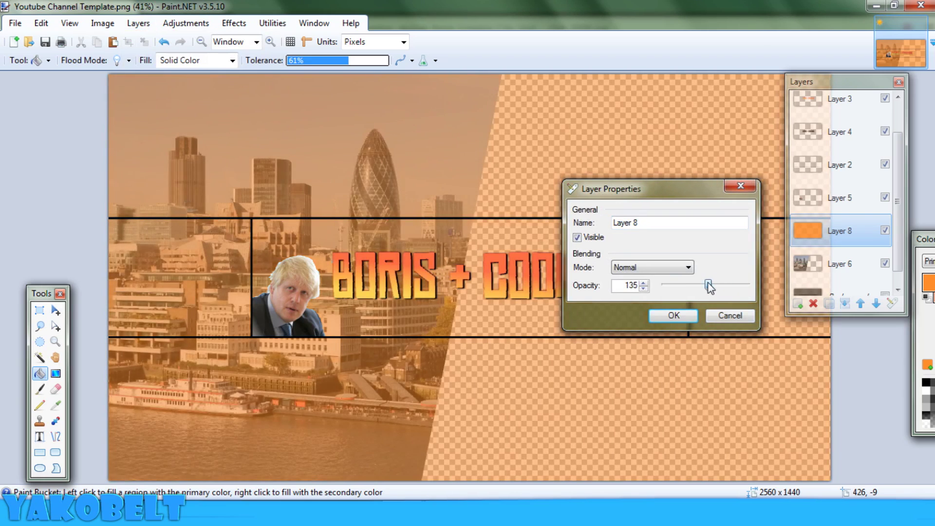
pyautogui.click(674, 315)
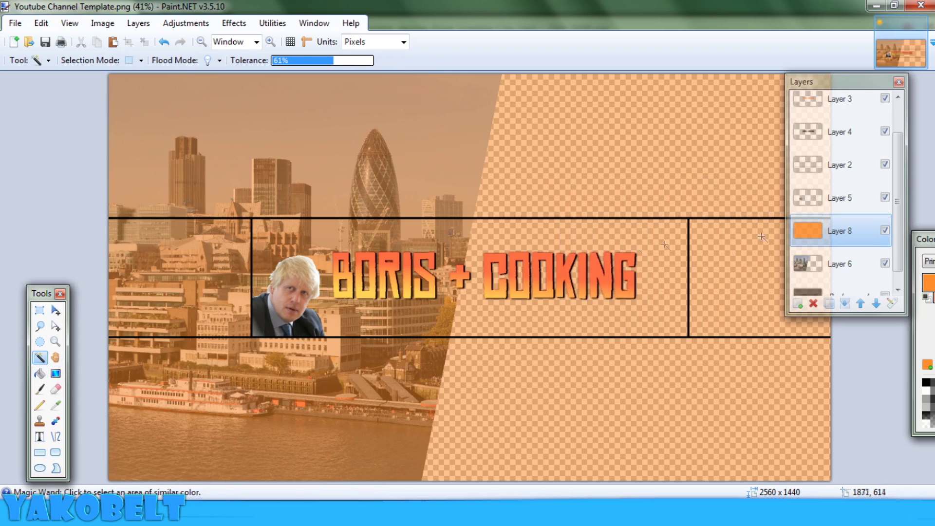
# - Select the empty area right of the skyline on Layer 6 and erase that area from the orange Layer 8
pyautogui.scroll(-2, 847, 242)
pyautogui.click(845, 244)
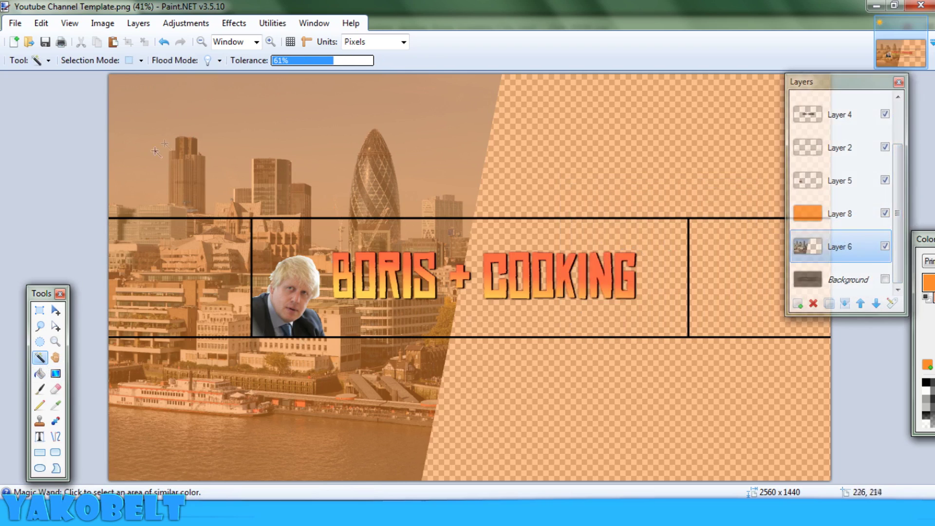
pyautogui.click(622, 163)
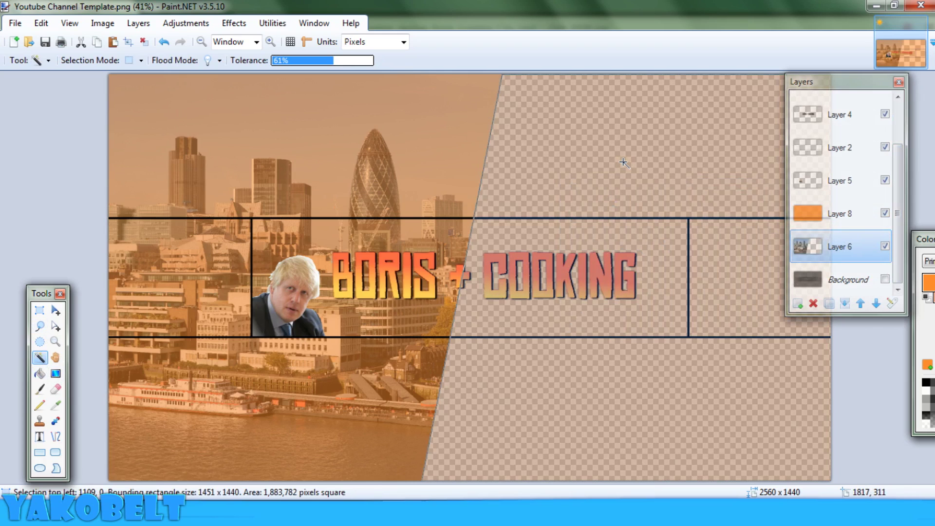
pyautogui.click(816, 217)
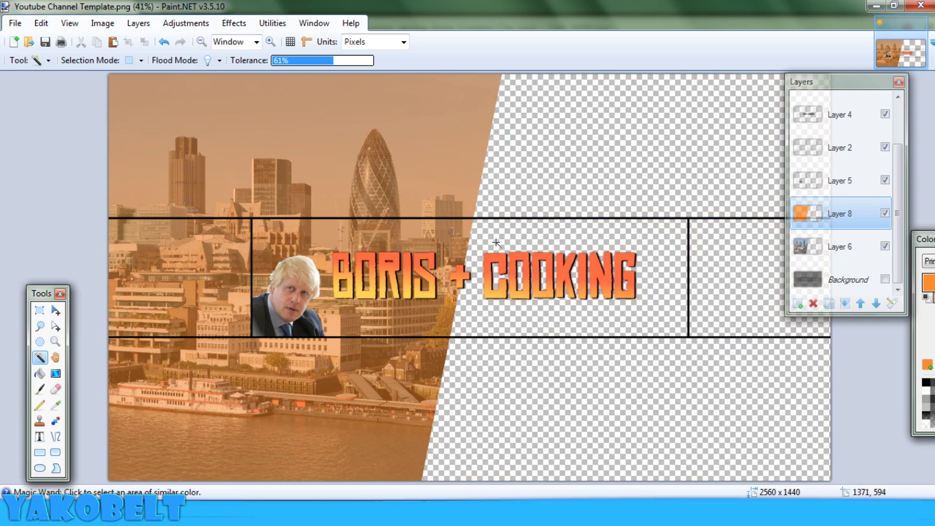
pyautogui.scroll(3, 497, 242)
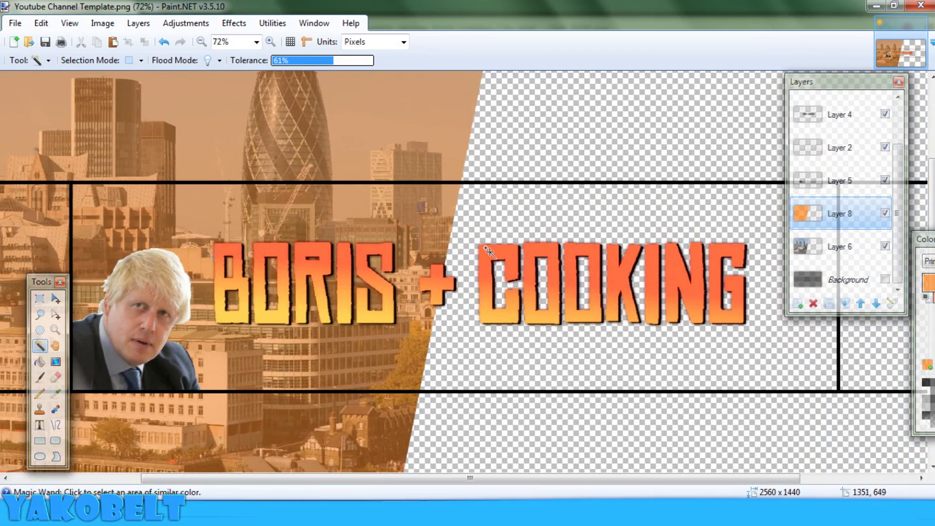
pyautogui.hotkey('ctrl', 'b')
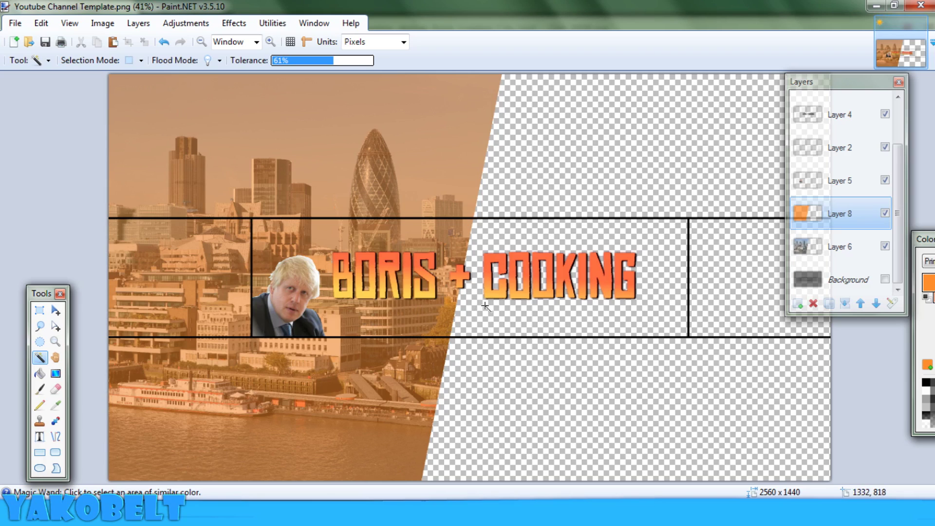
# - Paste the wooden plank photo into a new layer and move it beneath the skyline's Layer 6
pyautogui.hotkey('ctrl', 'shift', 'v')
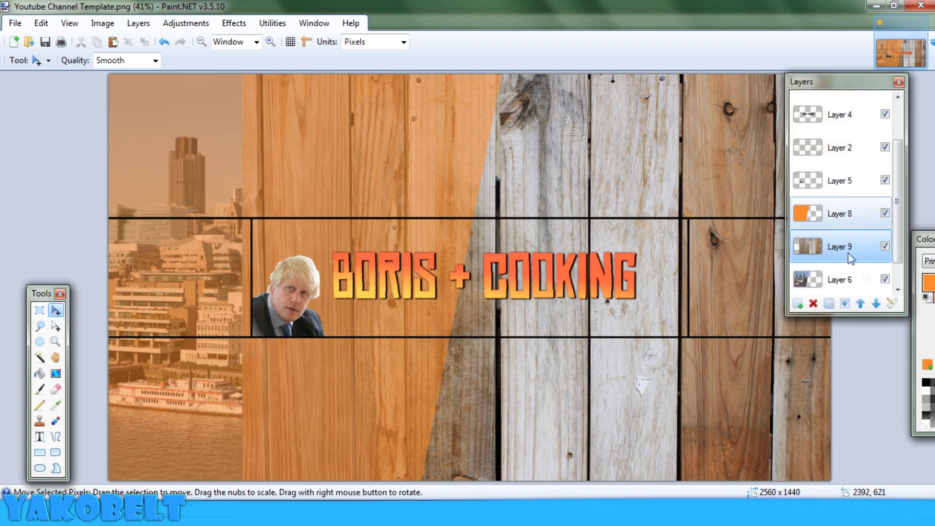
pyautogui.click(876, 303)
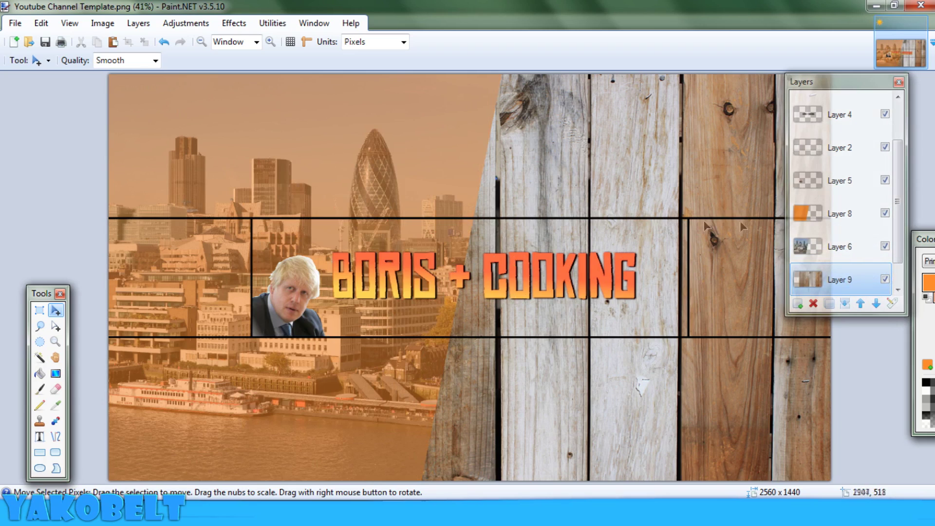
pyautogui.click(828, 214)
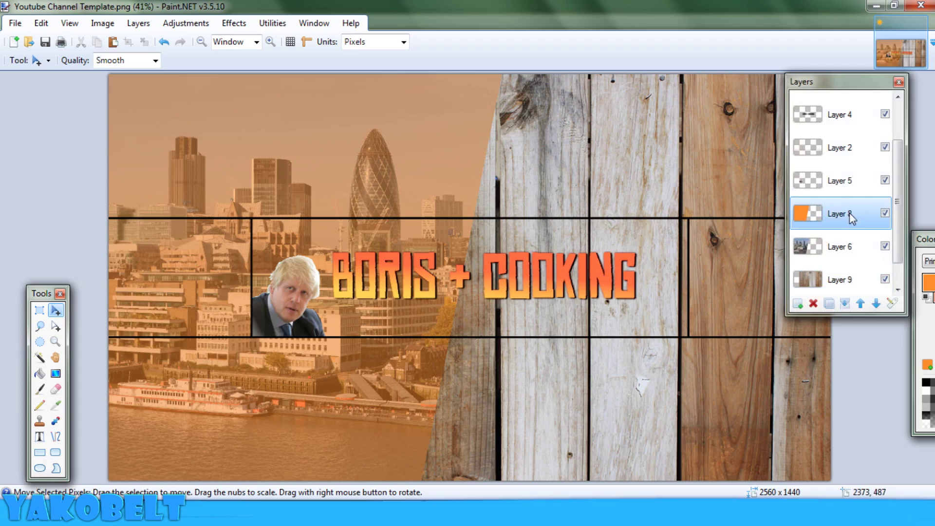
pyautogui.click(834, 273)
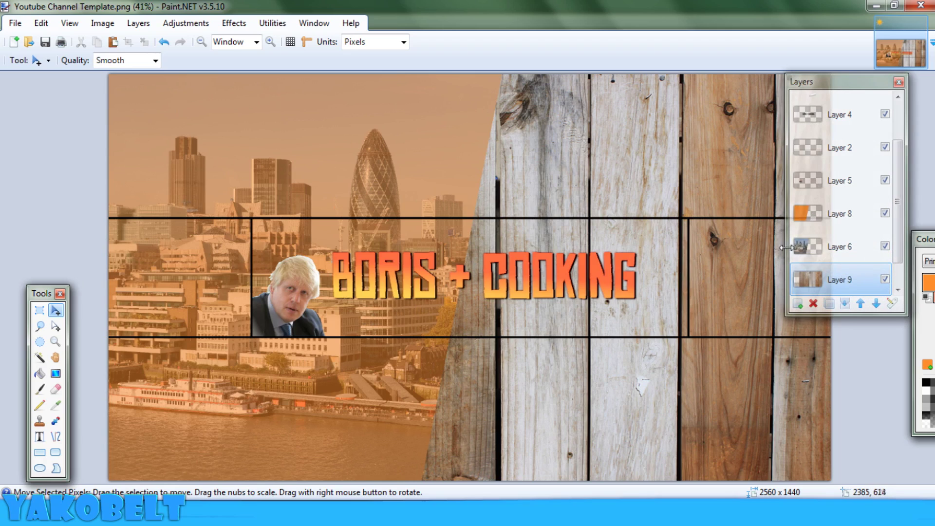
# - Add a layer above the wood photo's Layer 9, fill it with orange and set its opacity to 122
pyautogui.hotkey('ctrl', 'shift', 'n')
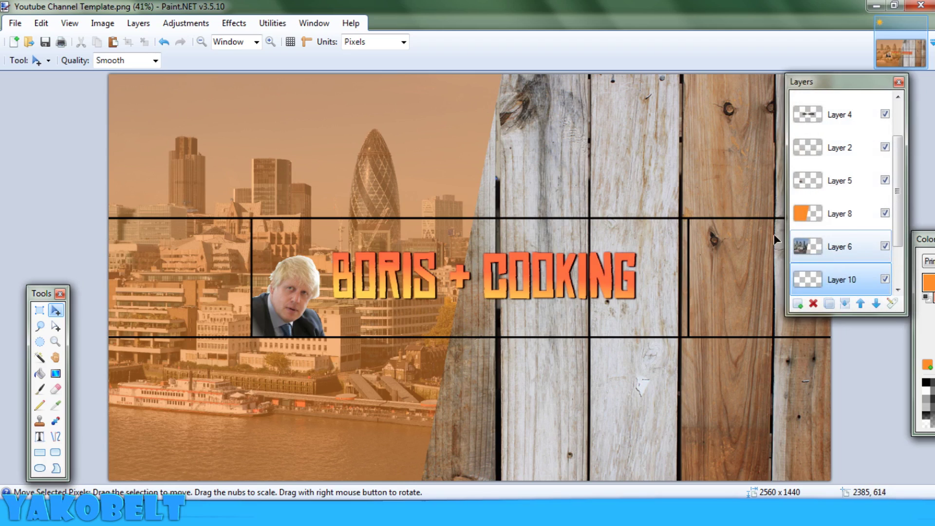
pyautogui.click(39, 373)
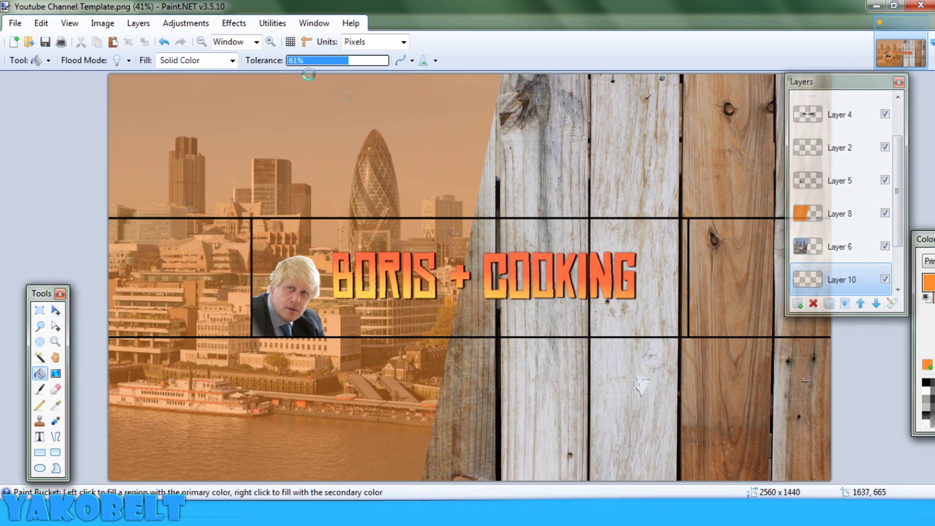
pyautogui.click(138, 23)
pyautogui.click(202, 171)
pyautogui.moveTo(467, 184); pyautogui.dragTo(316, 186)
pyautogui.moveTo(403, 282); pyautogui.dragTo(360, 284)
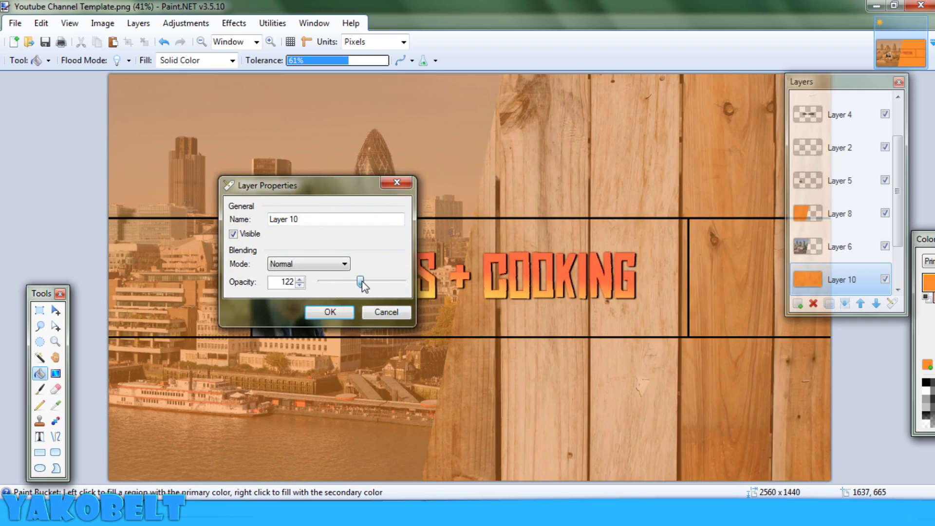
pyautogui.click(349, 311)
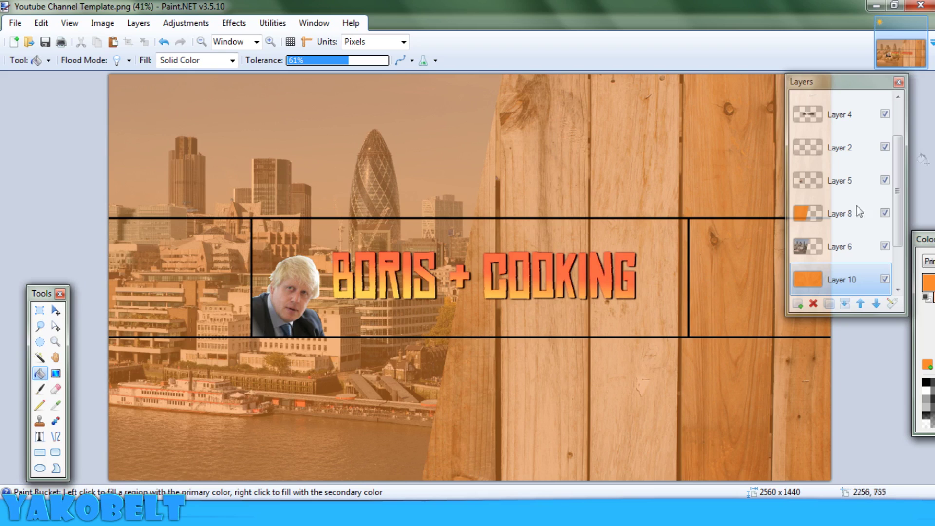
# - Hide the guide lines on Layer 2 to preview the artwork, and show them again
pyautogui.moveTo(898, 163); pyautogui.dragTo(899, 129)
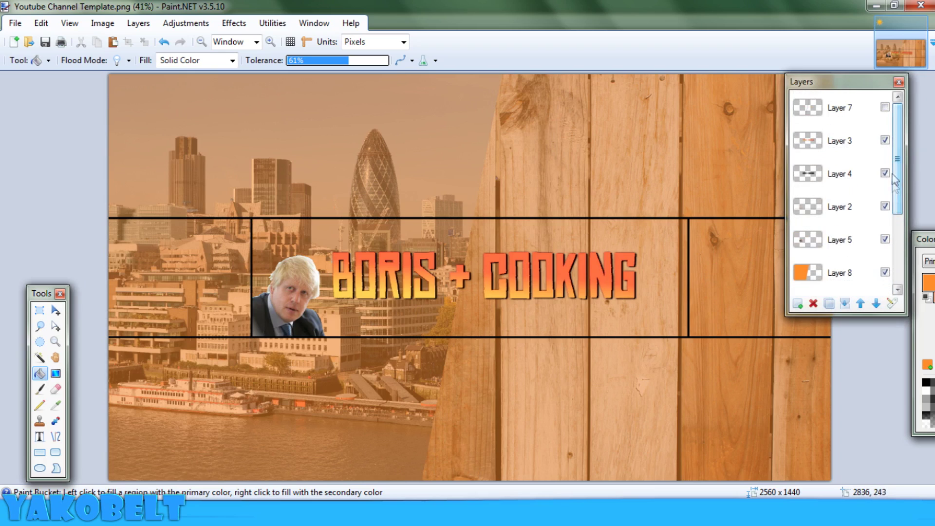
pyautogui.click(885, 206)
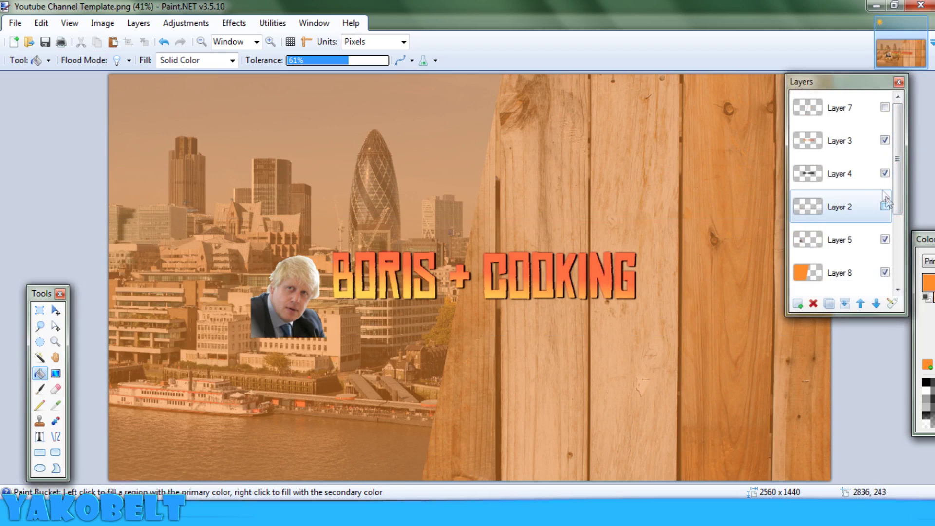
pyautogui.moveTo(833, 81); pyautogui.dragTo(786, 102)
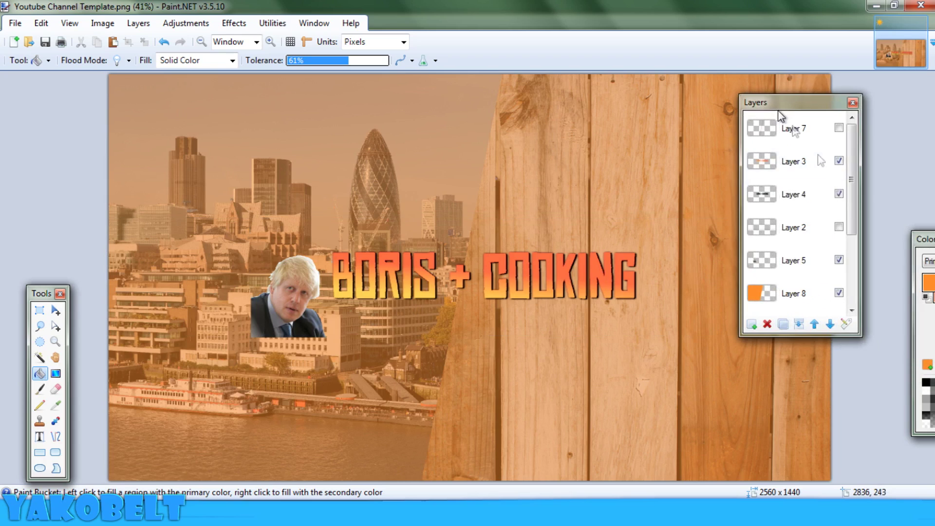
pyautogui.click(838, 227)
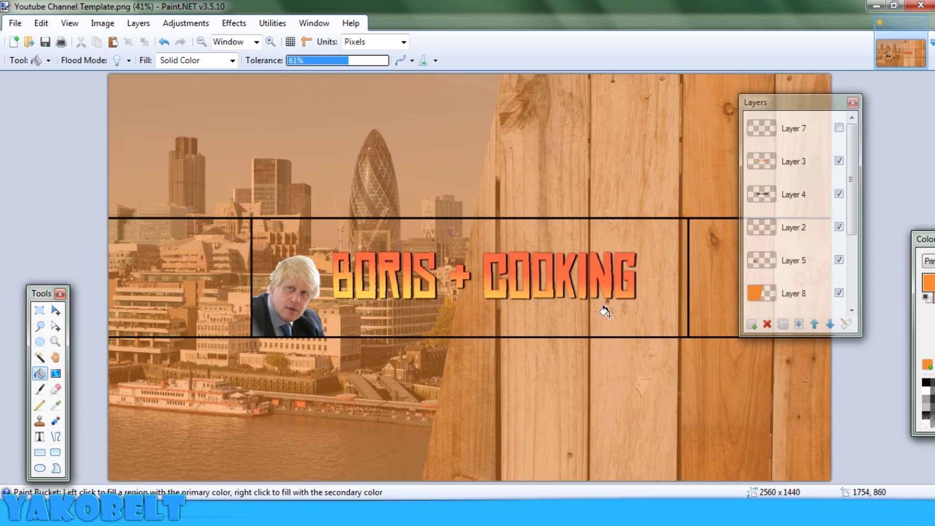
pyautogui.scroll(2, 637, 302)
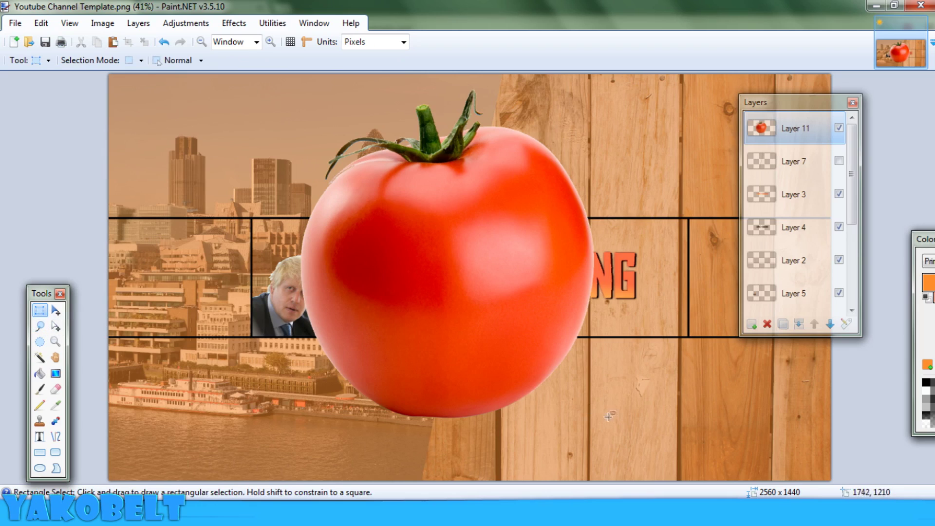
# - Shrink the tomato on Layer 11 to a selection about 320 x 232 pixels and move its layer beneath Layer 3
pyautogui.moveTo(646, 427); pyautogui.dragTo(235, 80)
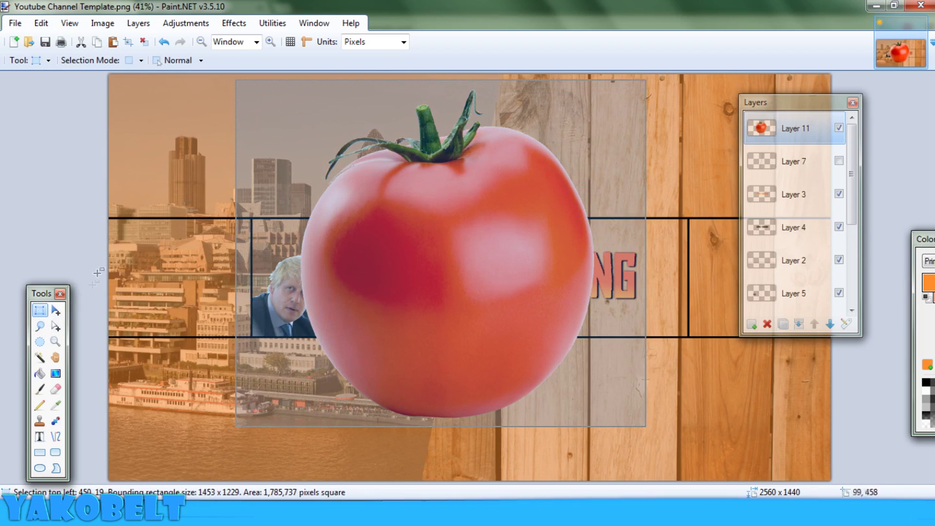
pyautogui.click(55, 310)
pyautogui.moveTo(651, 433); pyautogui.dragTo(327, 145)
pyautogui.click(830, 323)
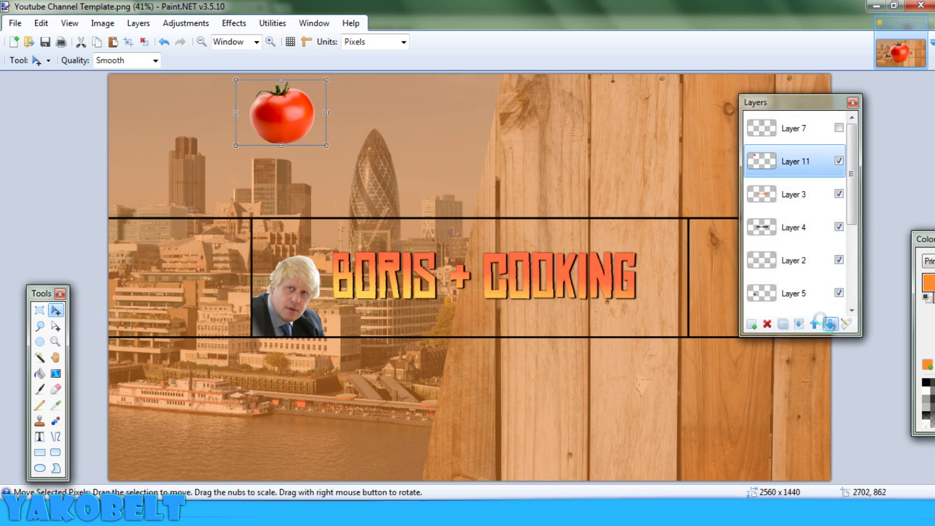
pyautogui.click(830, 324)
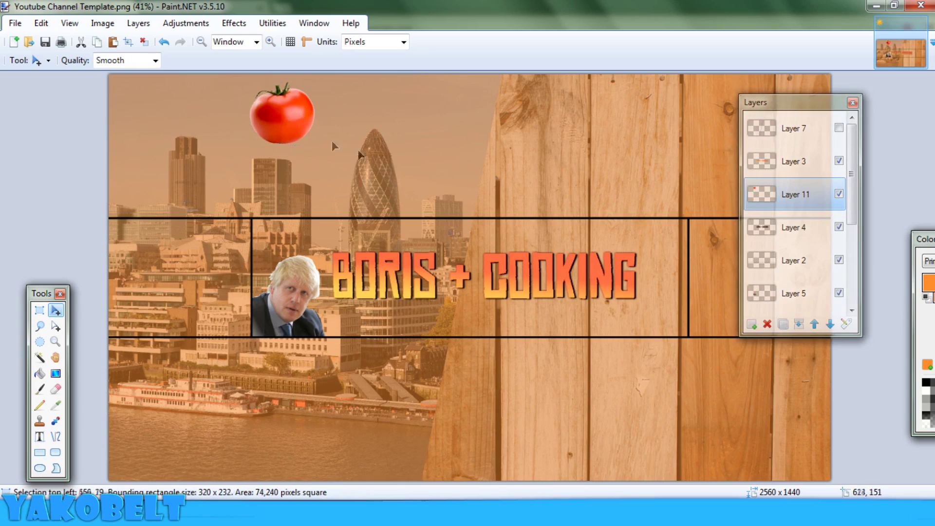
# - Move the tomato to the lower right of COOKING's G, scale it down further, and place it inside the guide box
pyautogui.moveTo(332, 140); pyautogui.dragTo(639, 308)
pyautogui.scroll(5, 671, 299)
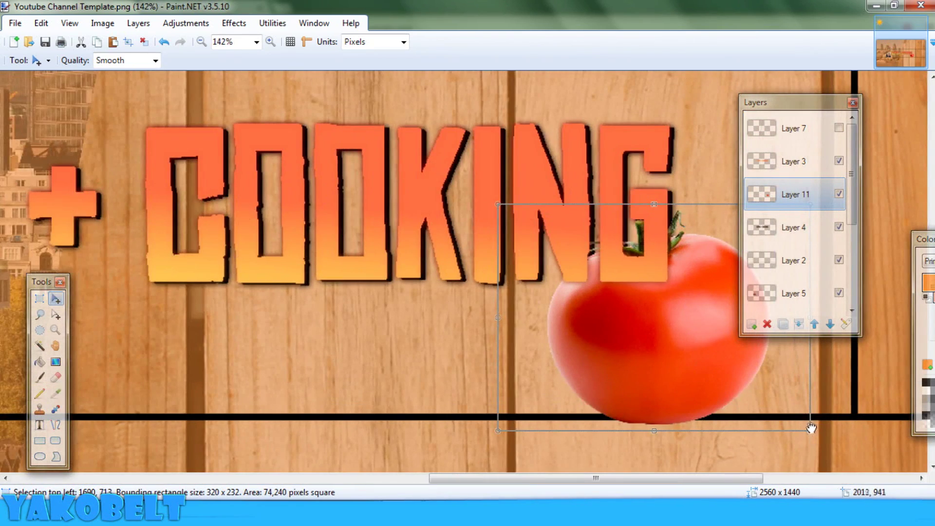
pyautogui.moveTo(811, 429); pyautogui.dragTo(702, 379)
pyautogui.moveTo(771, 108); pyautogui.dragTo(304, 176)
pyautogui.moveTo(679, 270); pyautogui.dragTo(833, 295)
pyautogui.click(147, 47)
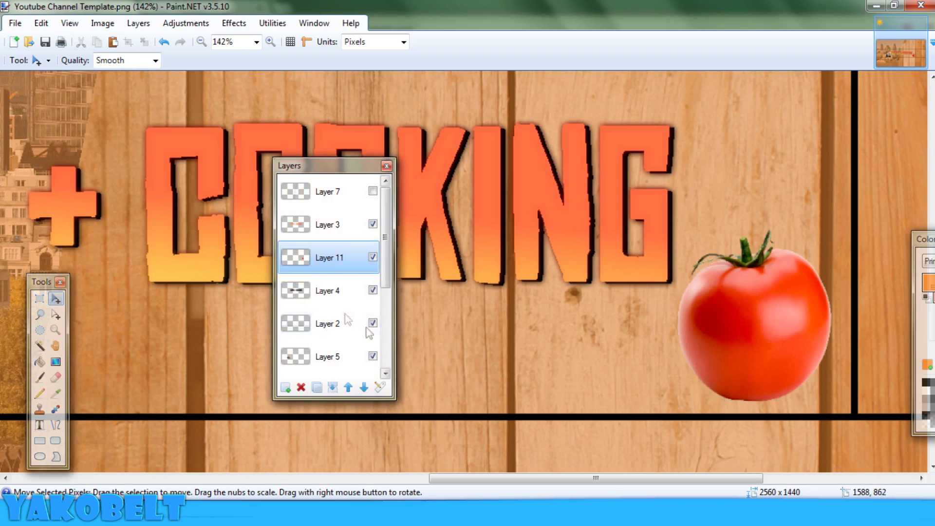
# - Place a copy of the tomato on a new layer beneath Layer 11 and set its lightness to -100
pyautogui.click(347, 301)
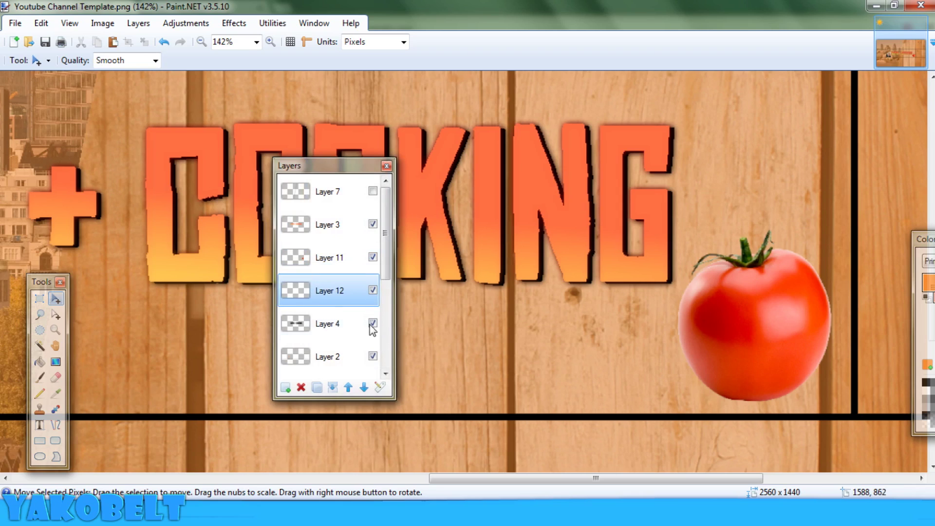
pyautogui.click(361, 291)
pyautogui.press('m')
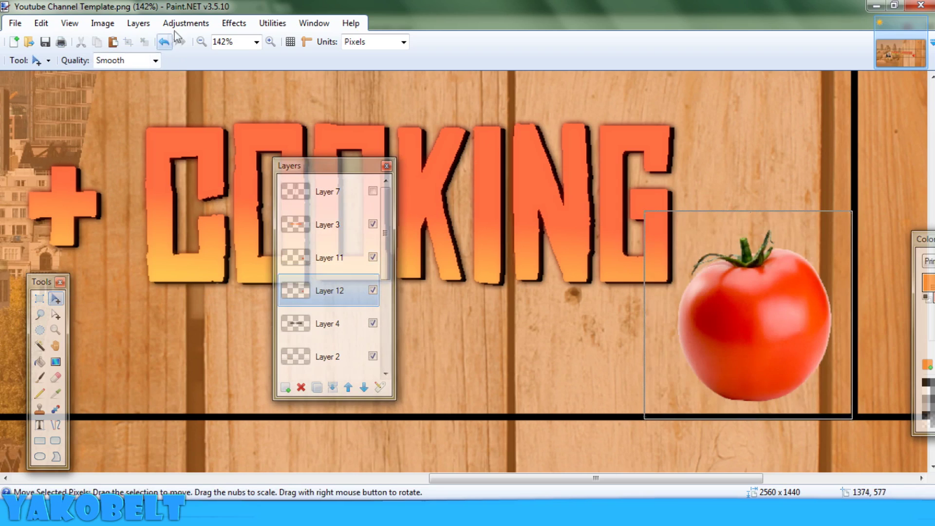
pyautogui.click(185, 23)
pyautogui.click(212, 100)
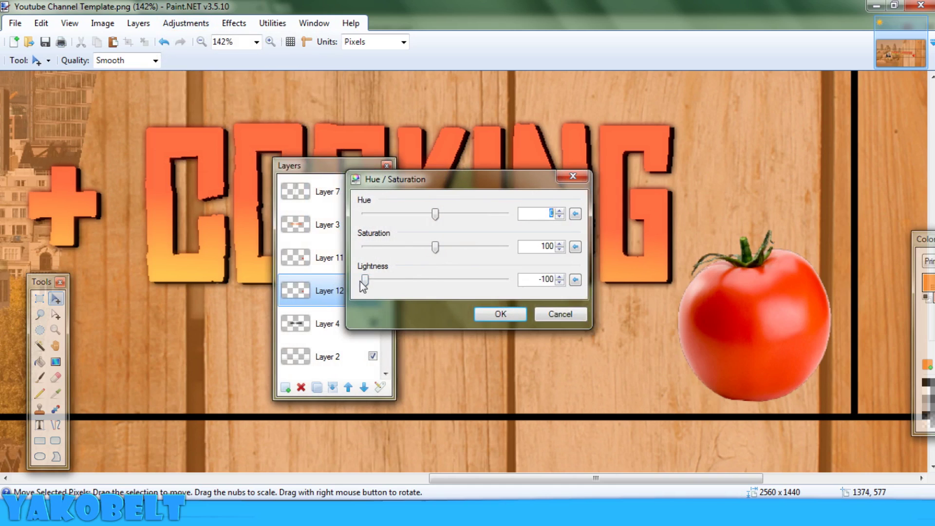
pyautogui.click(490, 319)
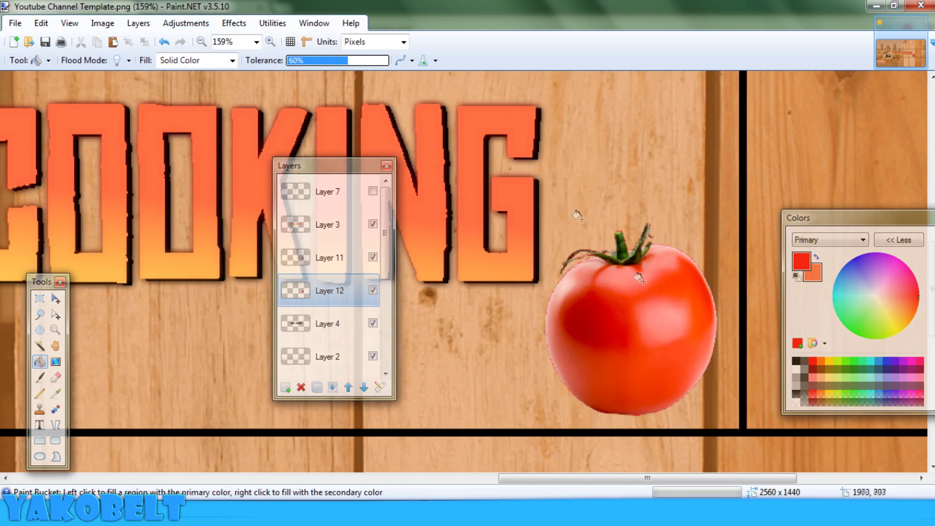
# - Apply a Gaussian Blur with a radius of 21 to the tomato copy on Layer 12
pyautogui.click(243, 27)
pyautogui.moveTo(273, 74)
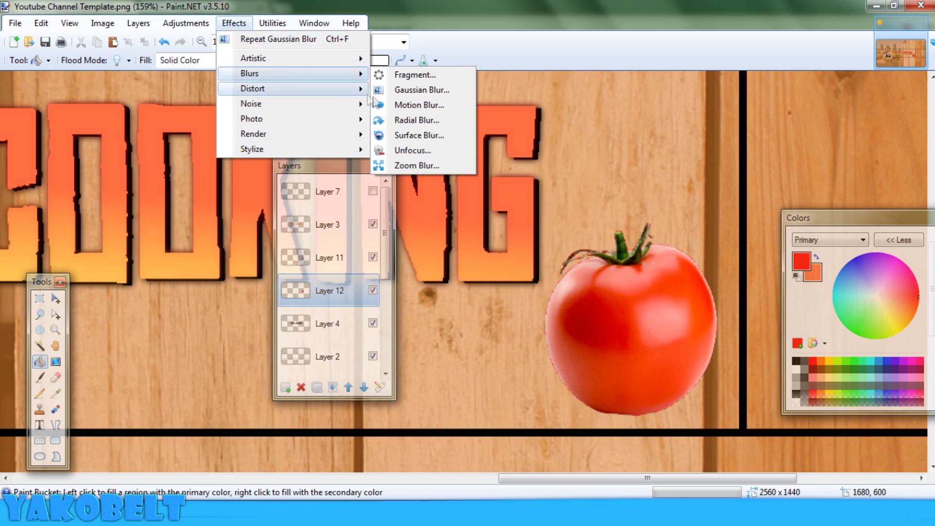
pyautogui.click(384, 96)
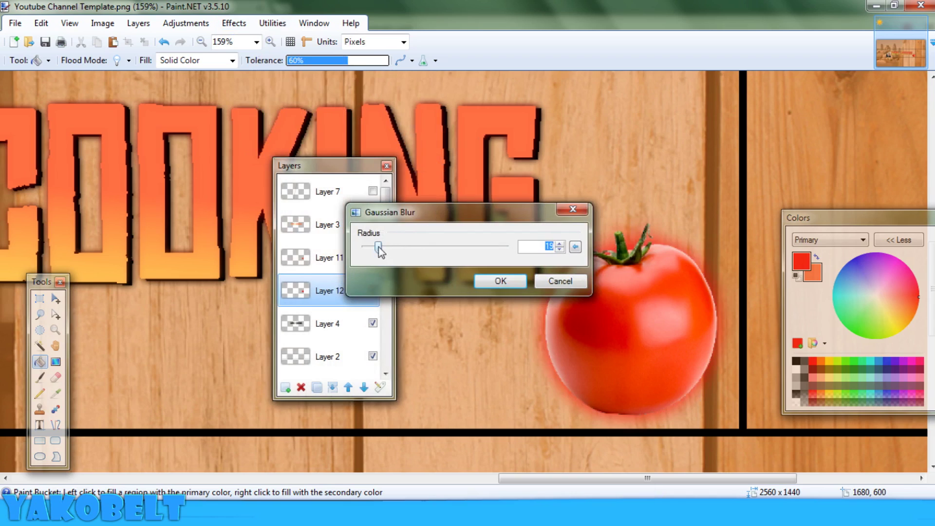
pyautogui.moveTo(378, 249)
pyautogui.mouseDown()
pyautogui.moveTo(370, 248)
pyautogui.moveTo(380, 250)
pyautogui.mouseUp()
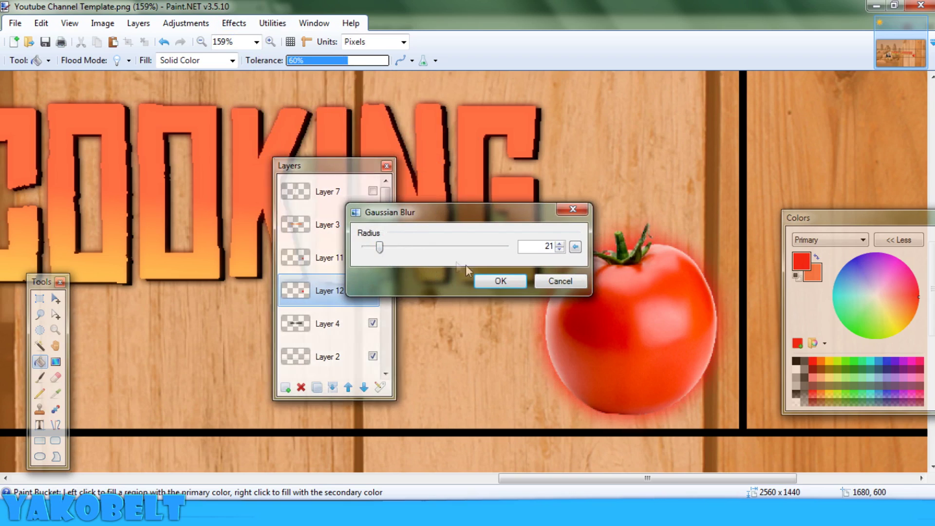
pyautogui.click(501, 282)
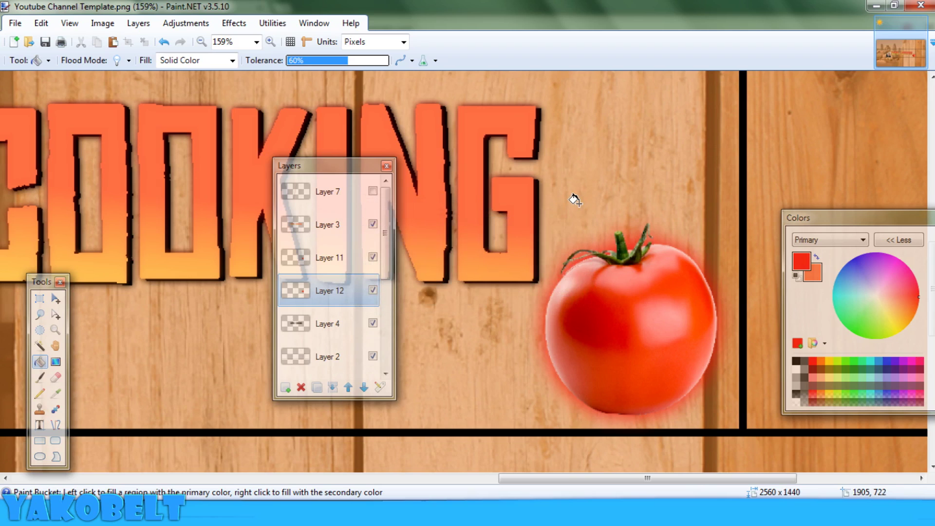
# - Hide the guide lines on Layer 2 and move the Layers window clear of the lettering and portrait
pyautogui.hotkey('ctrl', 'b')
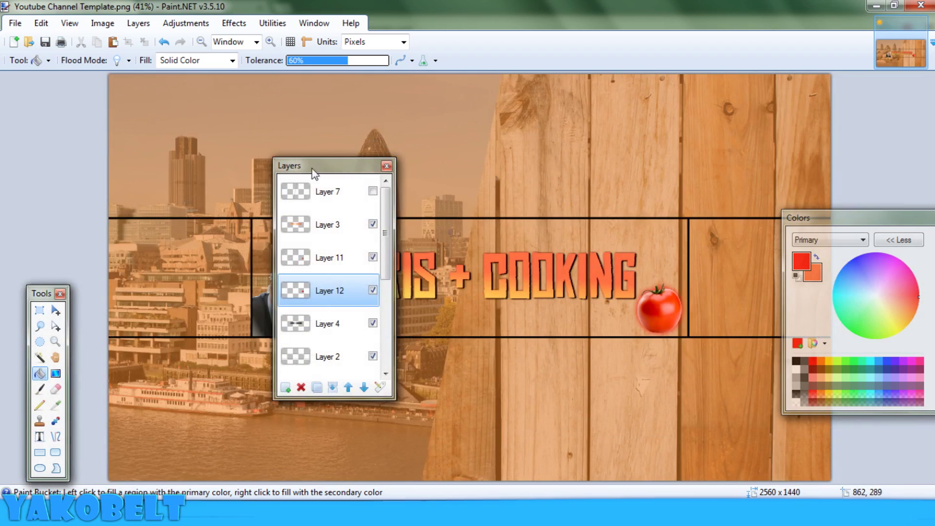
pyautogui.moveTo(334, 173); pyautogui.dragTo(176, 173)
pyautogui.scroll(1, 672, 298)
pyautogui.scroll(-1, 677, 298)
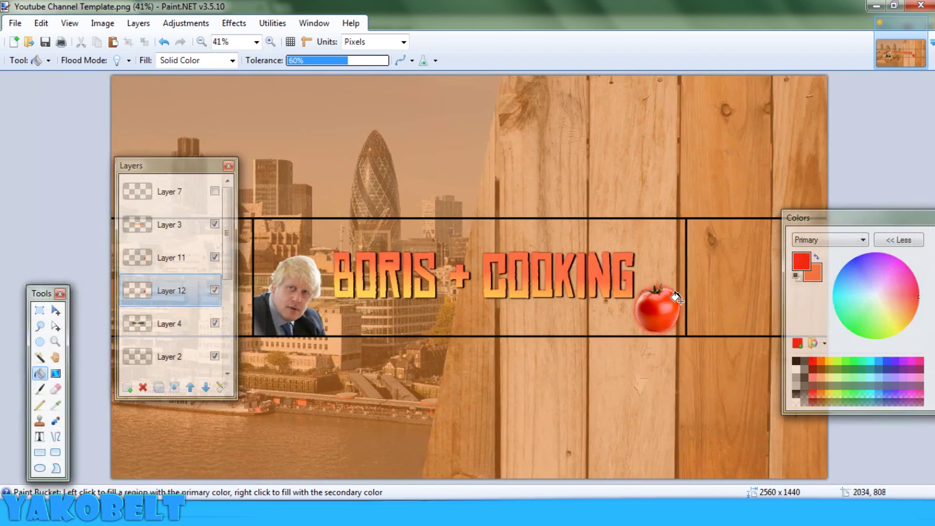
pyautogui.hotkey('ctrl', 'b')
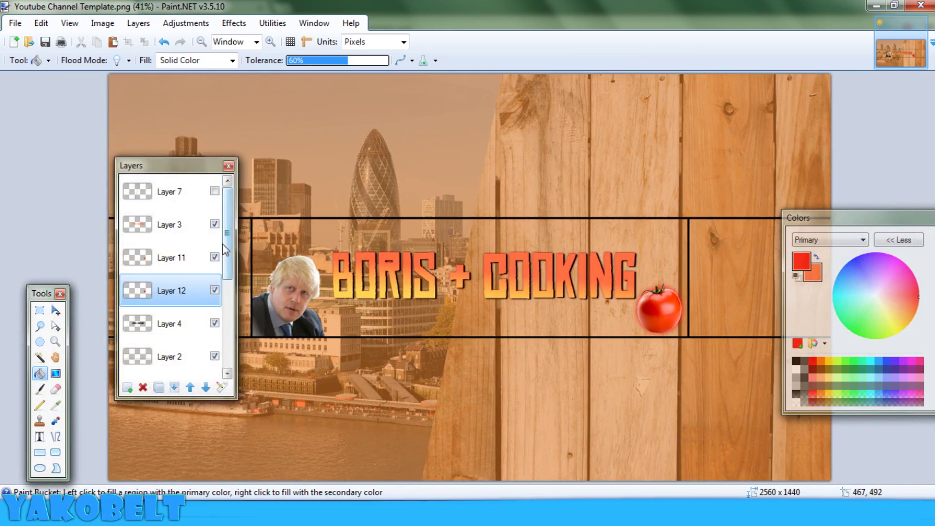
pyautogui.scroll(2, 232, 229)
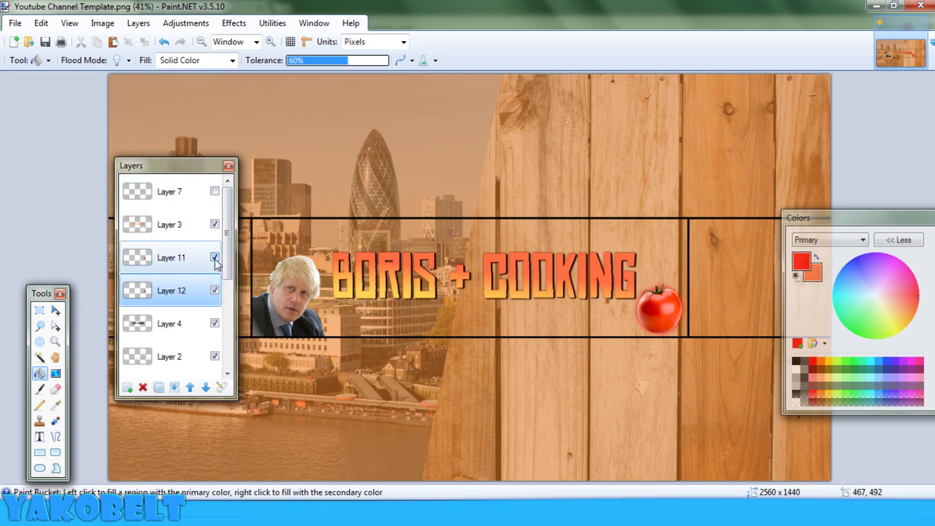
pyautogui.scroll(-2, 229, 266)
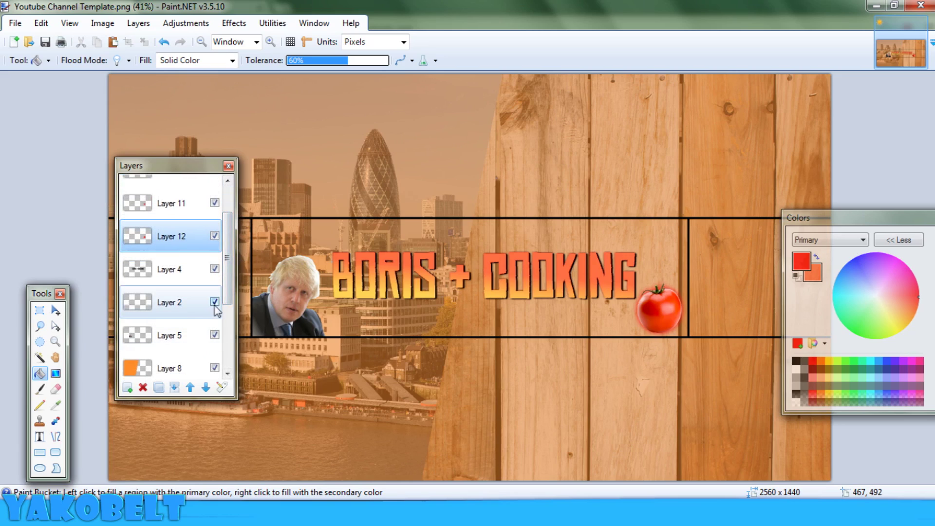
pyautogui.moveTo(200, 168); pyautogui.dragTo(934, 163)
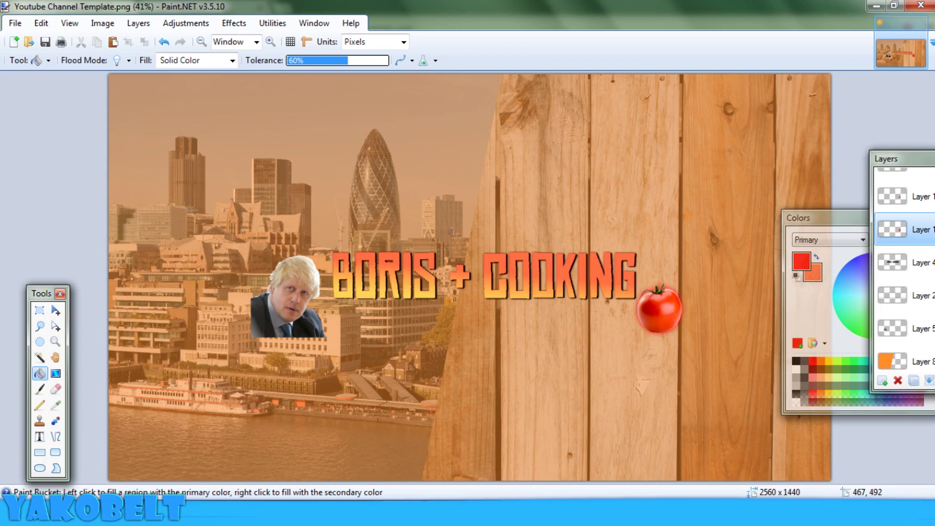
pyautogui.moveTo(930, 164); pyautogui.dragTo(824, 166)
# - Add a new layer above Layer 7 and set the primary colour to orange for the Text tool
pyautogui.scroll(2, 819, 243)
pyautogui.click(818, 187)
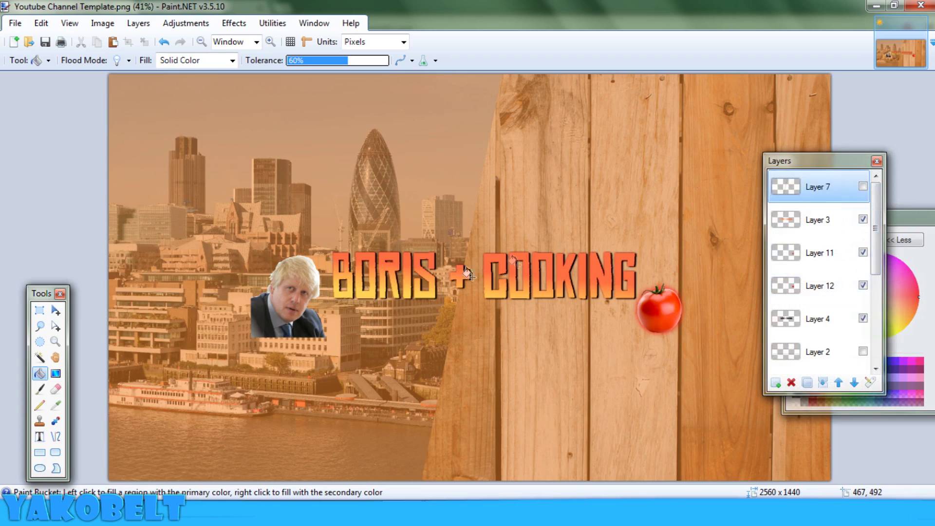
pyautogui.hotkey('ctrl', 'shift', 'n')
pyautogui.scroll(2, 467, 294)
pyautogui.scroll(3, 467, 294)
pyautogui.click(39, 425)
pyautogui.moveTo(902, 216); pyautogui.dragTo(830, 193)
pyautogui.moveTo(839, 287); pyautogui.dragTo(856, 293)
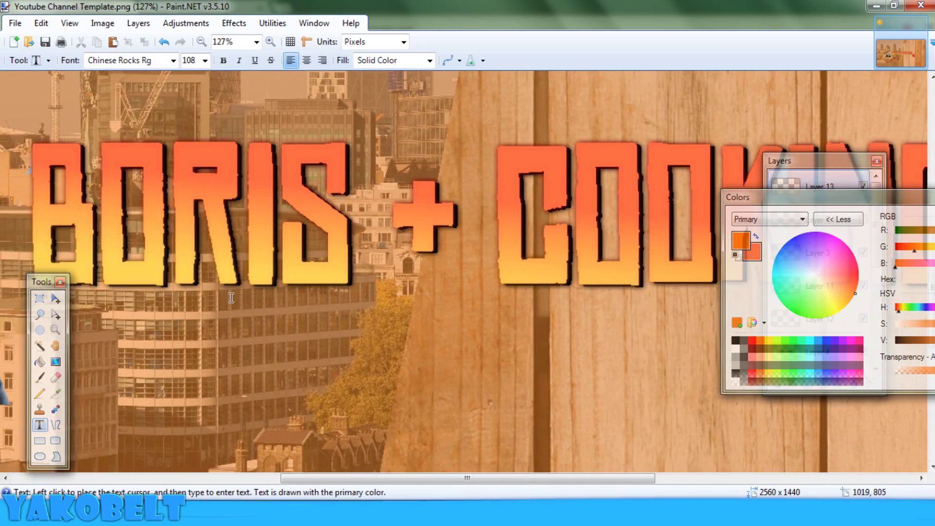
# - Start a text line in Chinese Rocks Rg over the lower part of BORIS and set its font size to 28
pyautogui.click(243, 261)
pyautogui.click(206, 61)
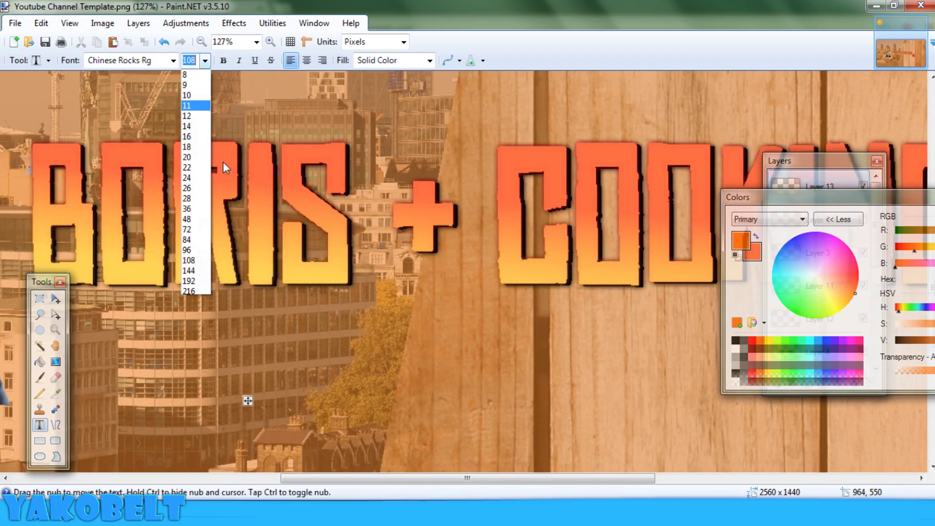
pyautogui.click(195, 167)
pyautogui.write('G')
pyautogui.press('BackSpace')
pyautogui.click(205, 60)
pyautogui.click(195, 199)
pyautogui.write('B')
pyautogui.press('BackSpace')
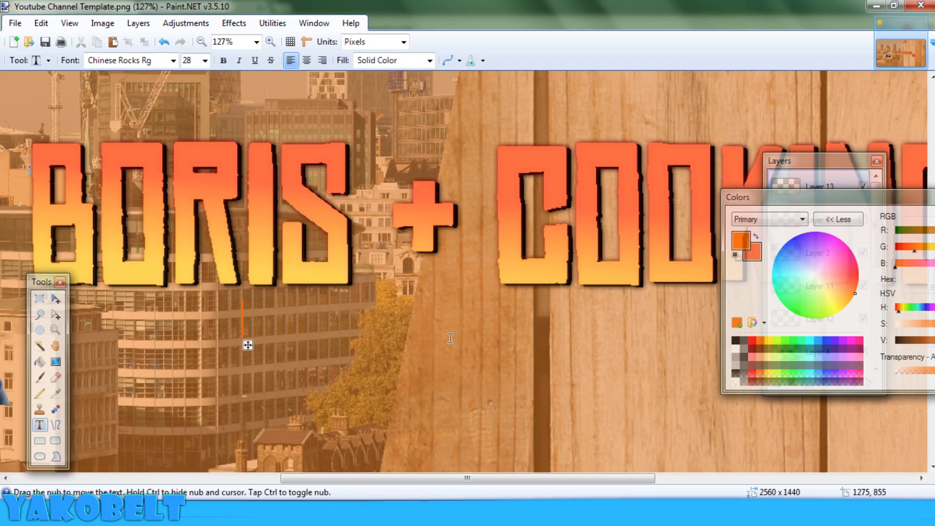
# - Write the tagline "COOKING, BORIS JOHNSON, WHAT ELSE DO YOU NEED?" and move it roughly centred beneath the BORIS + COOKING lettering
pyautogui.write('COOKING')
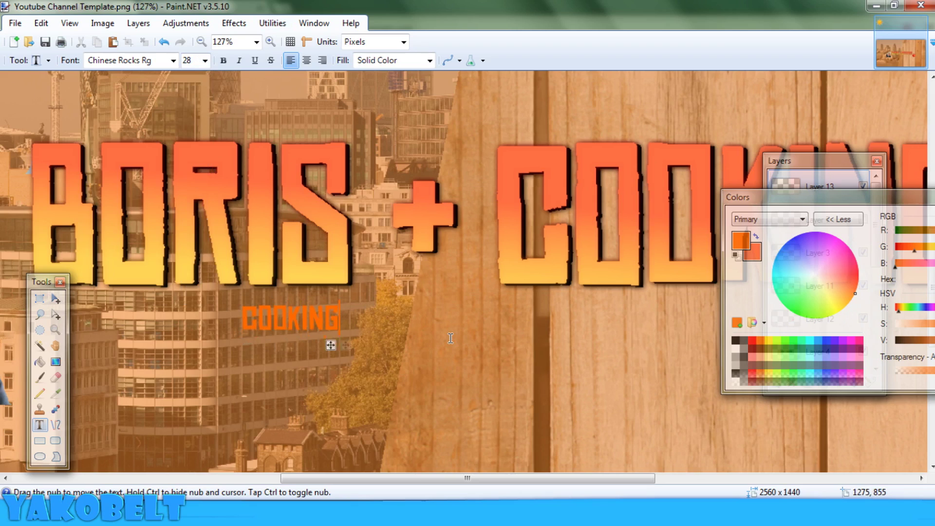
pyautogui.write(', BORIS JOH')
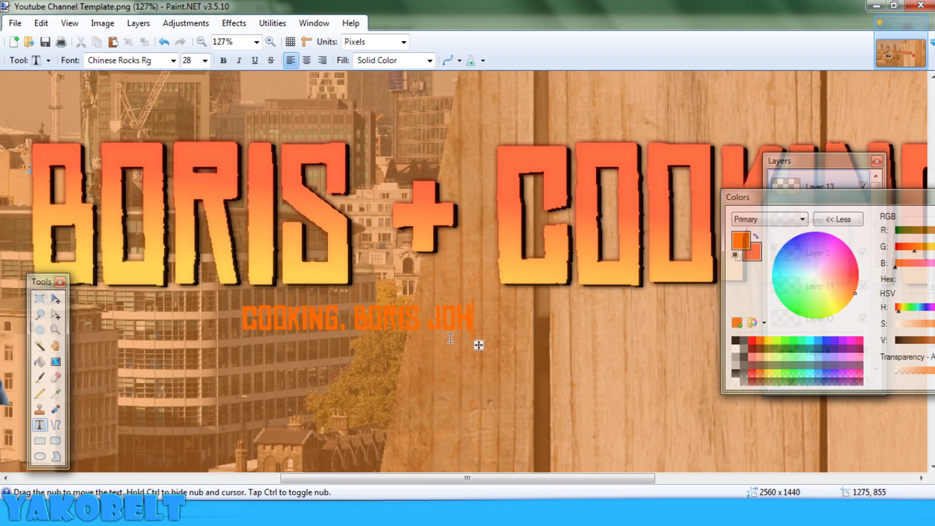
pyautogui.write('NSON, WHA')
pyautogui.press('BackSpace')
pyautogui.press('BackSpace')
pyautogui.press('BackSpace')
pyautogui.press('BackSpace')
pyautogui.press('BackSpace')
pyautogui.write('WHAT ELSE DO YOU')
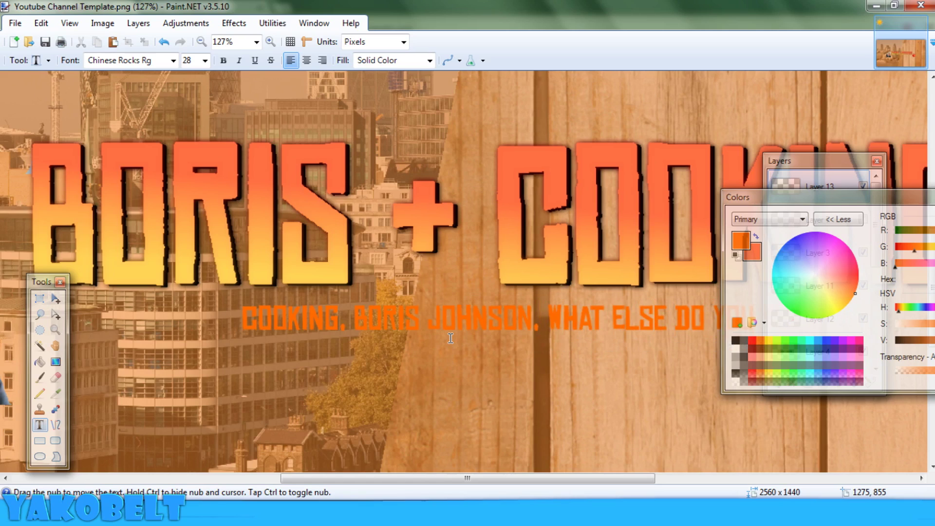
pyautogui.write(' NEED?')
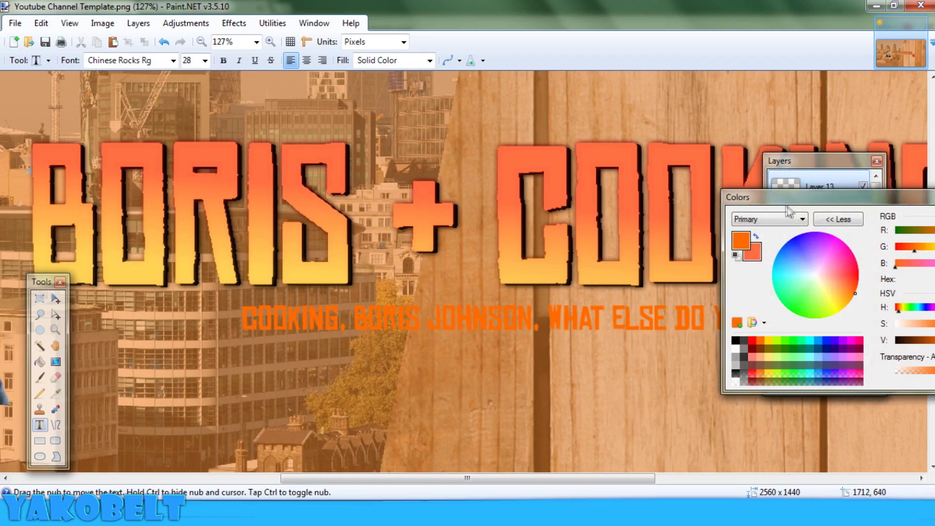
pyautogui.moveTo(838, 345); pyautogui.dragTo(755, 348)
# - Apply the Glow photo effect to the tagline on Layer 13 and check it against the whole artwork
pyautogui.click(234, 23)
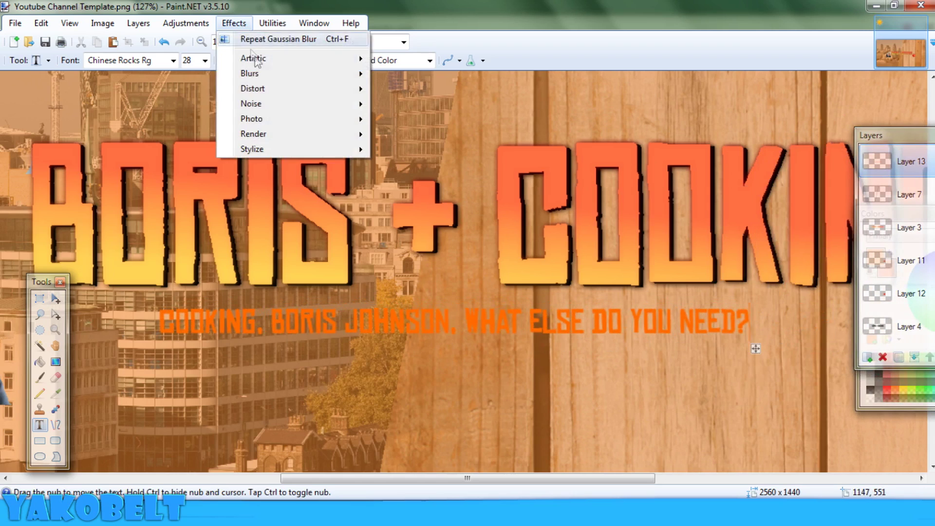
pyautogui.moveTo(280, 119)
pyautogui.click(405, 123)
pyautogui.moveTo(423, 179); pyautogui.dragTo(804, 177)
pyautogui.click(785, 214)
pyautogui.click(883, 314)
pyautogui.hotkey('ctrl', 'b')
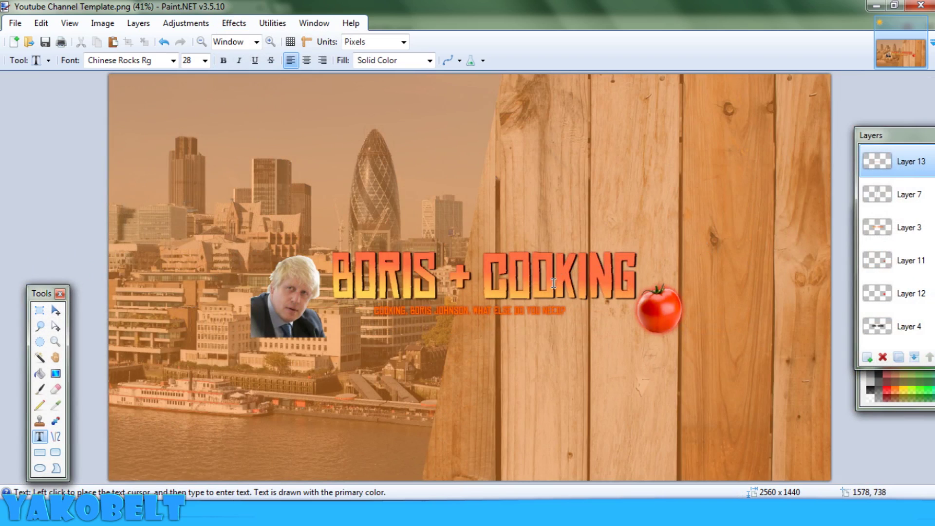
pyautogui.scroll(2, 554, 283)
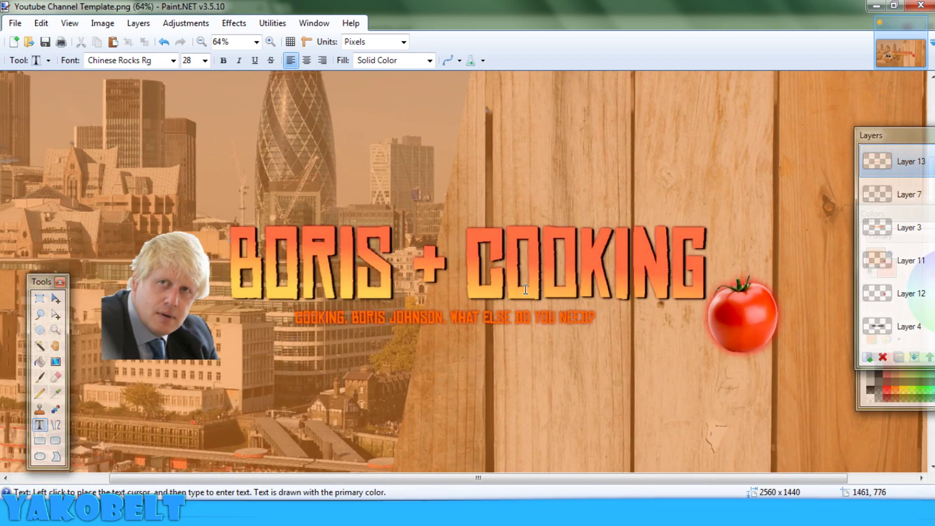
pyautogui.hotkey('ctrl', 'b')
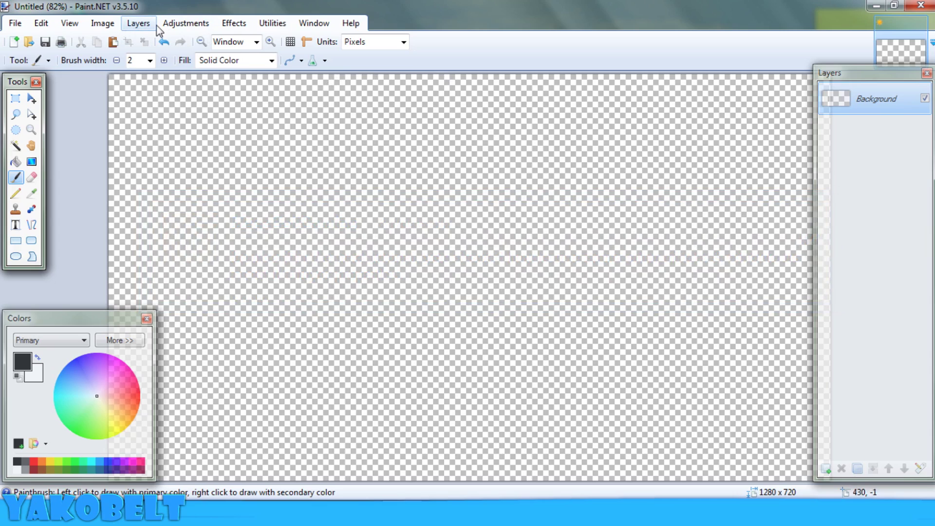
pyautogui.click(234, 23)
pyautogui.click(228, 24)
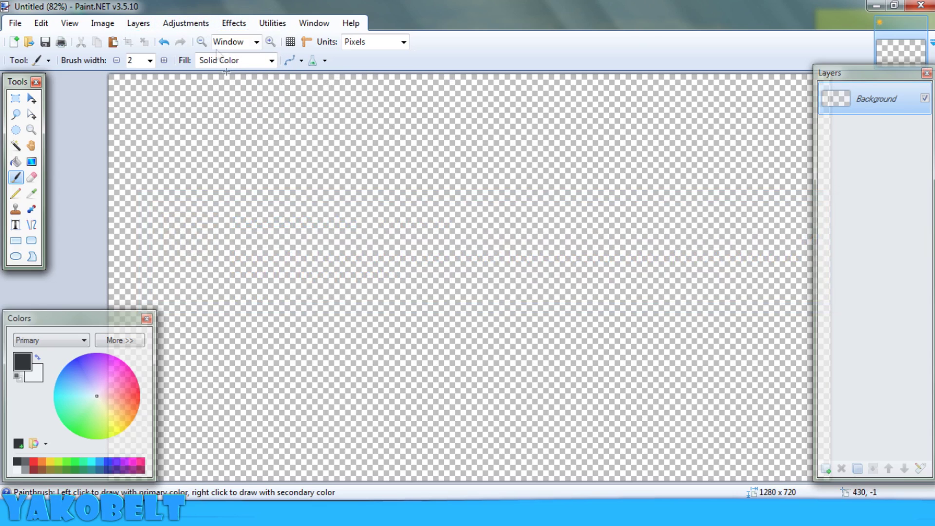
pyautogui.click(138, 23)
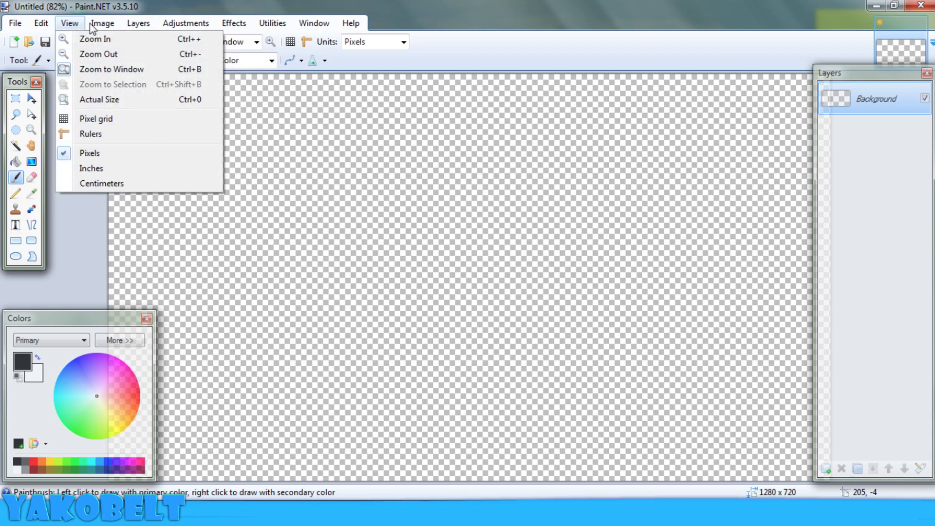
pyautogui.click(205, 20)
pyautogui.click(133, 23)
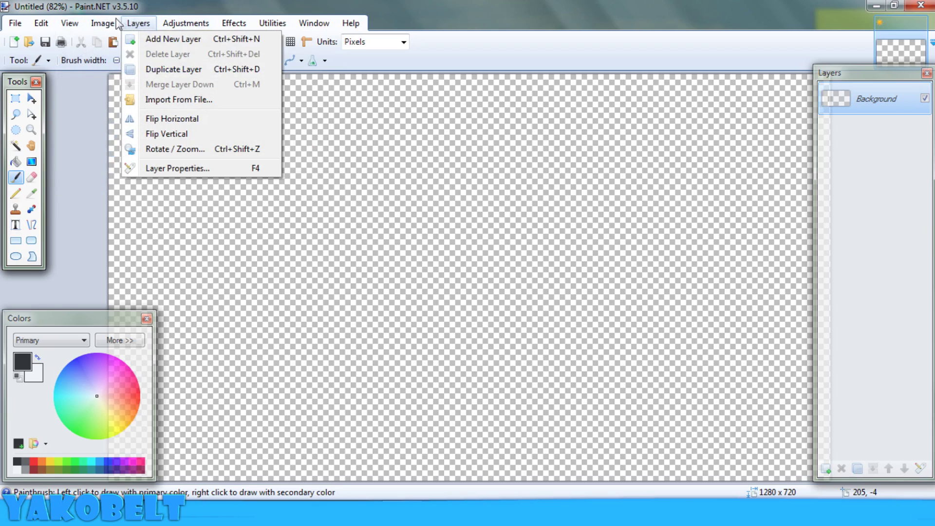
pyautogui.moveTo(111, 24)
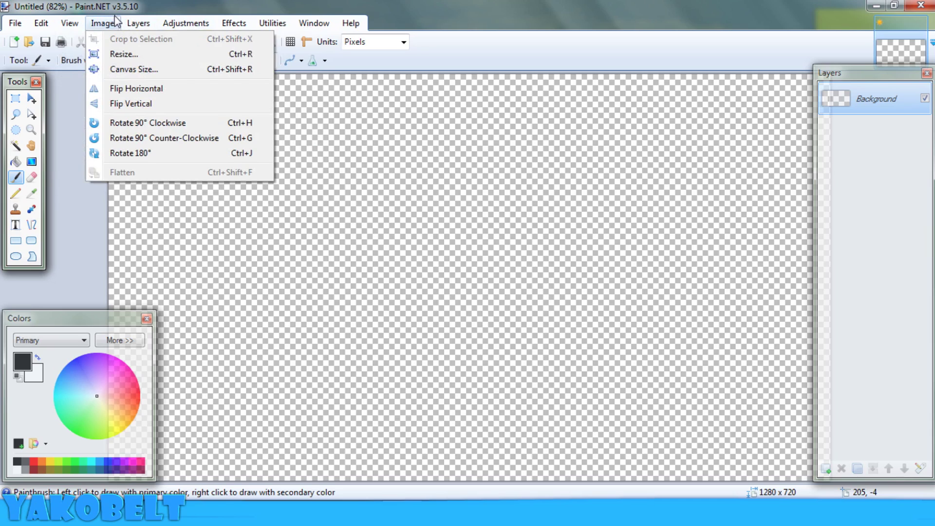
pyautogui.click(614, 7)
pyautogui.click(103, 23)
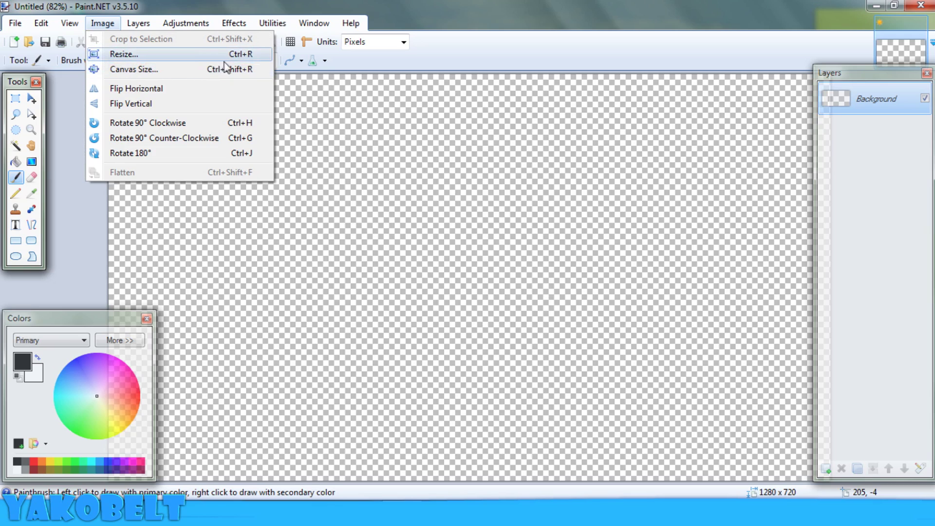
pyautogui.click(234, 23)
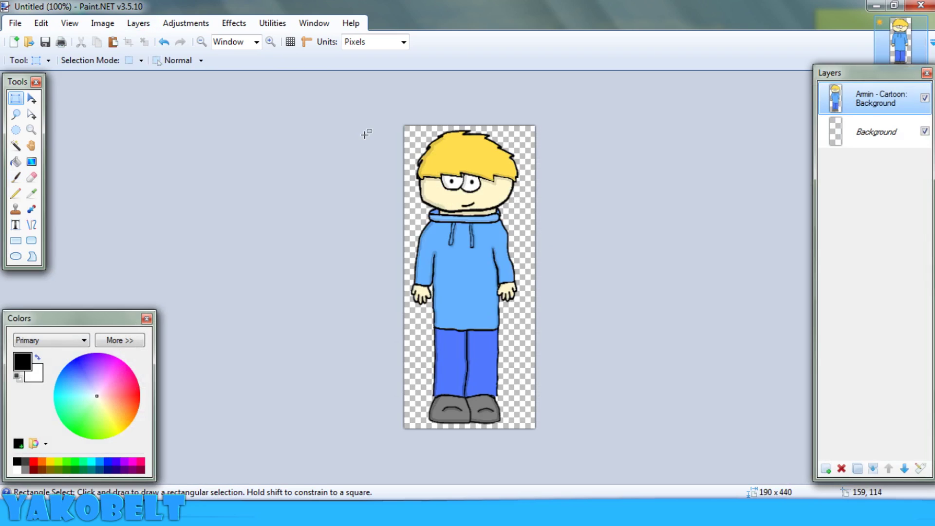
# - Try resizing the cartoon character image to 500 x 240 pixels without maintaining its aspect ratio, and undo the resize
pyautogui.click(113, 27)
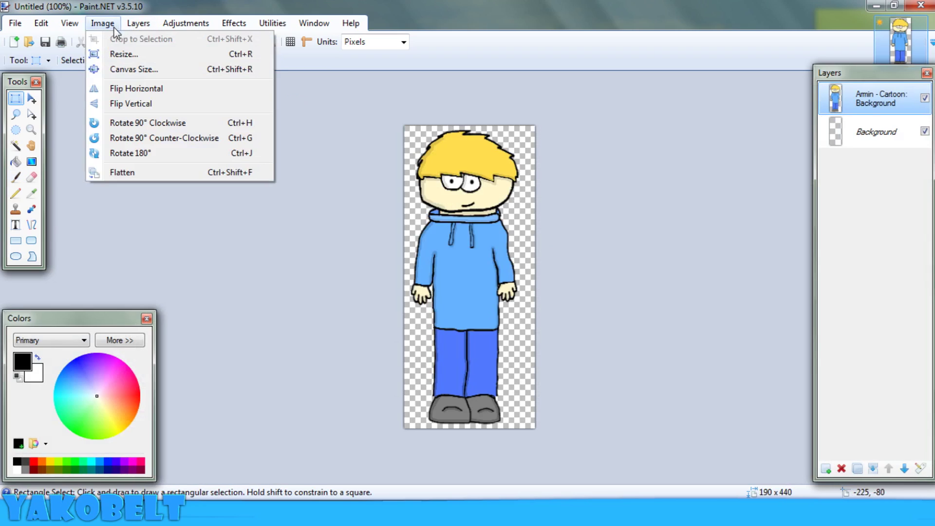
pyautogui.click(124, 55)
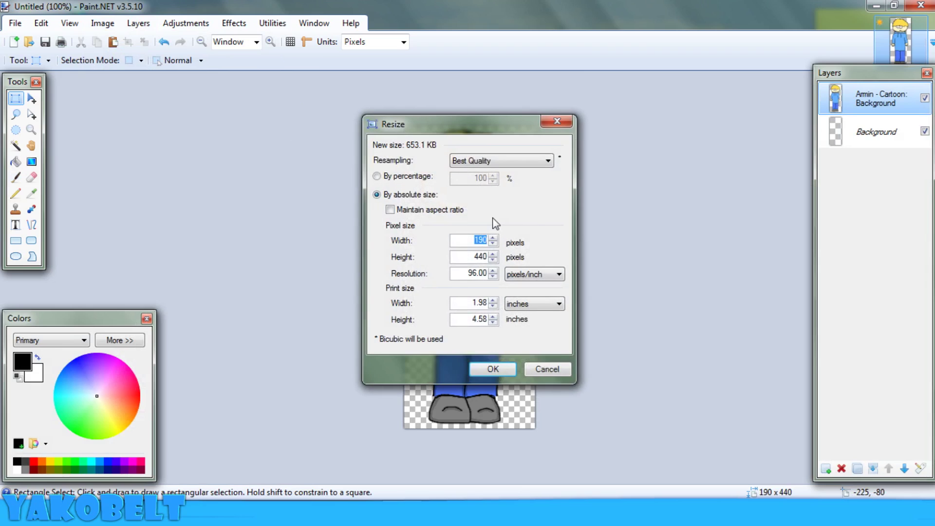
pyautogui.press('BackSpace')
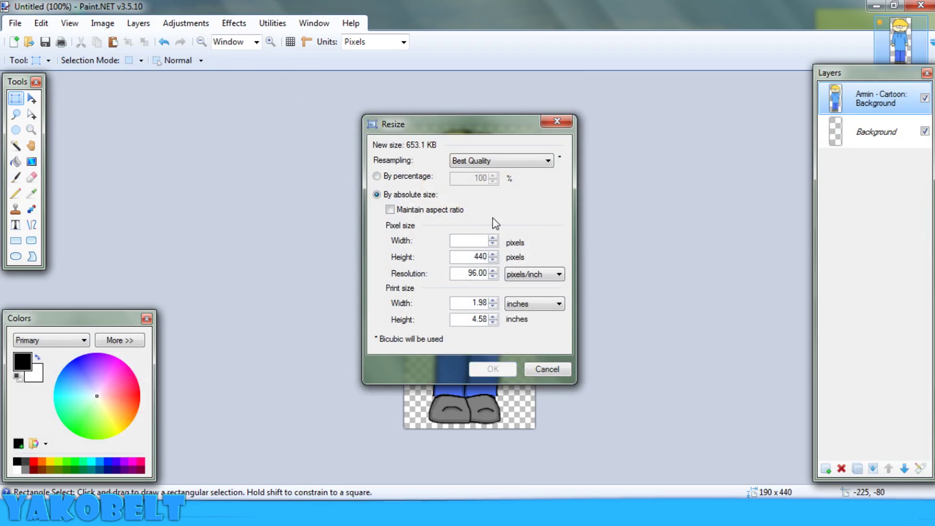
pyautogui.write('500')
pyautogui.press('Tab')
pyautogui.write('240')
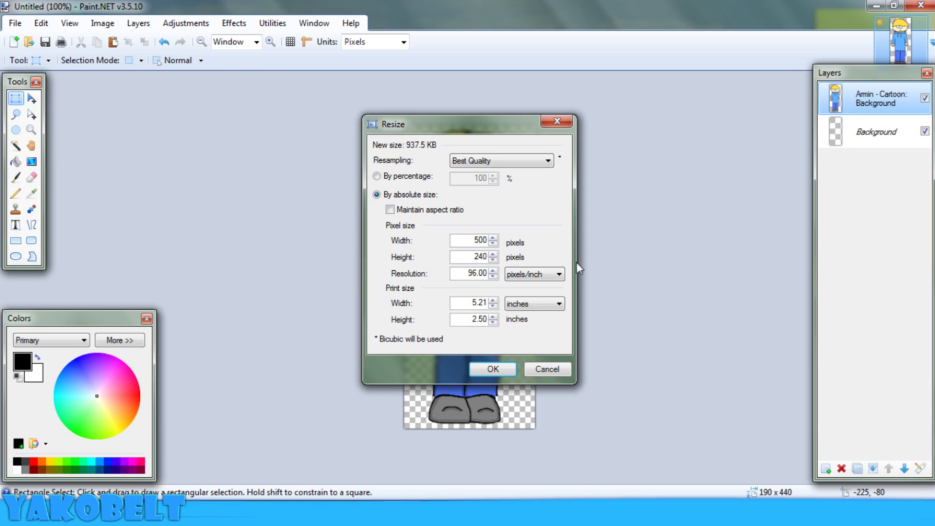
pyautogui.press('Return')
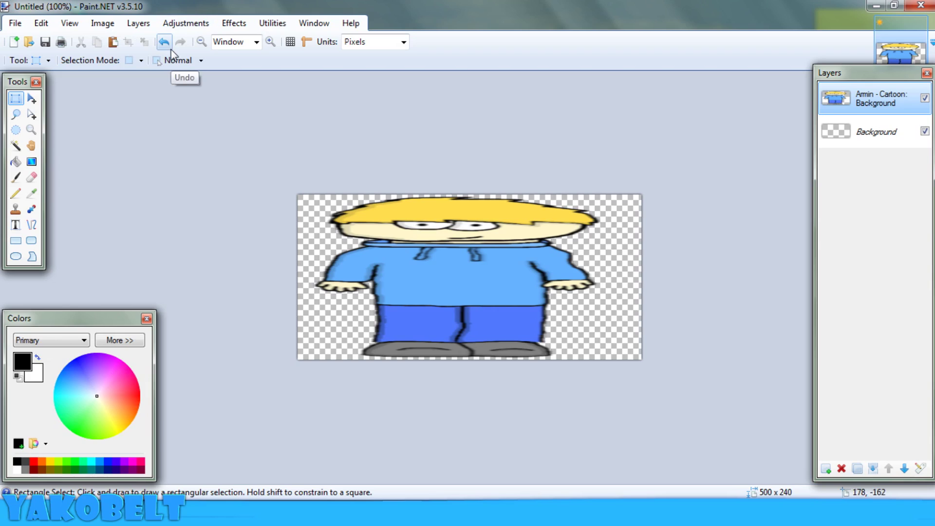
pyautogui.click(170, 48)
# - Enlarge the canvas of the cartoon image to 560 x 760 pixels with the anchor at Top Left
pyautogui.click(102, 23)
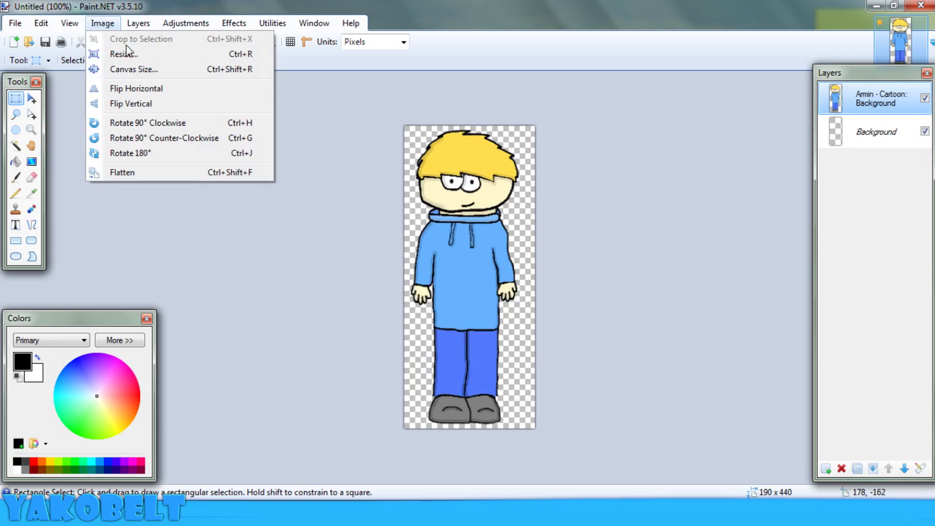
pyautogui.click(146, 72)
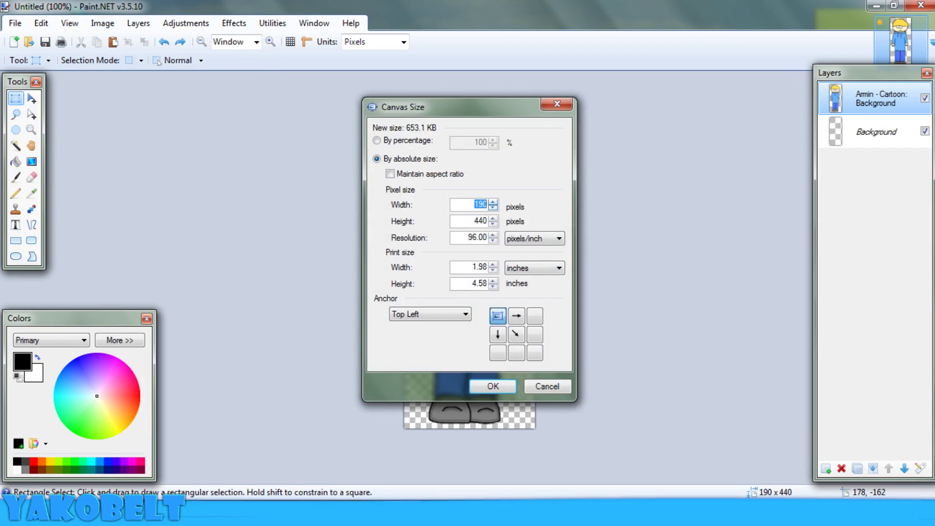
pyautogui.write('3')
pyautogui.press('BackSpace')
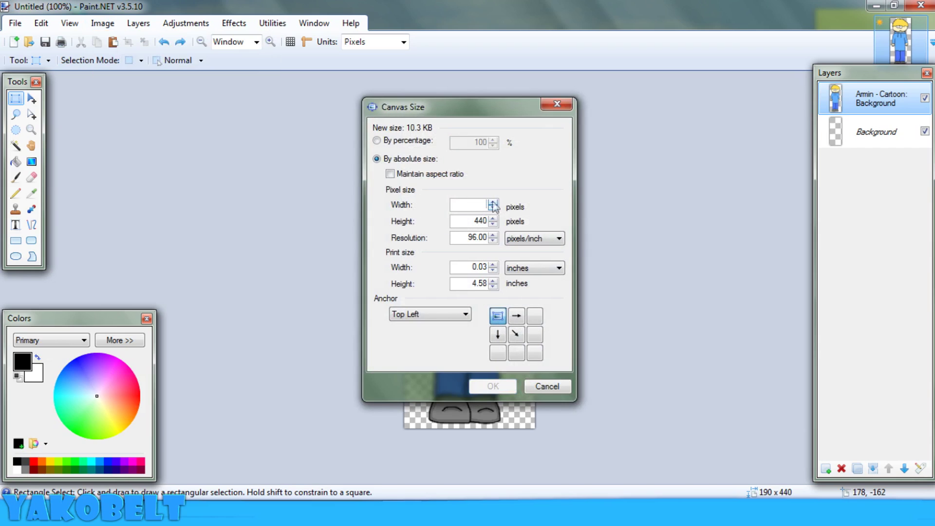
pyautogui.write('560')
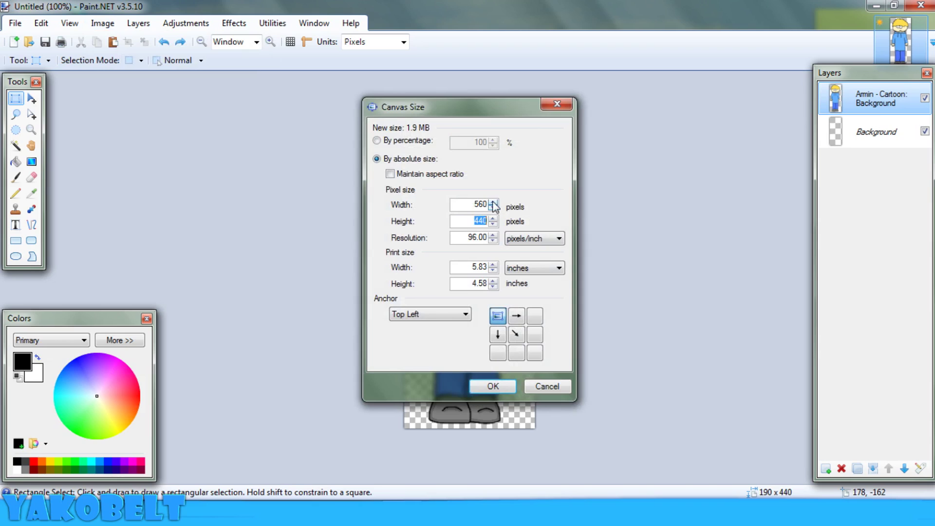
pyautogui.write('760')
pyautogui.press('Return')
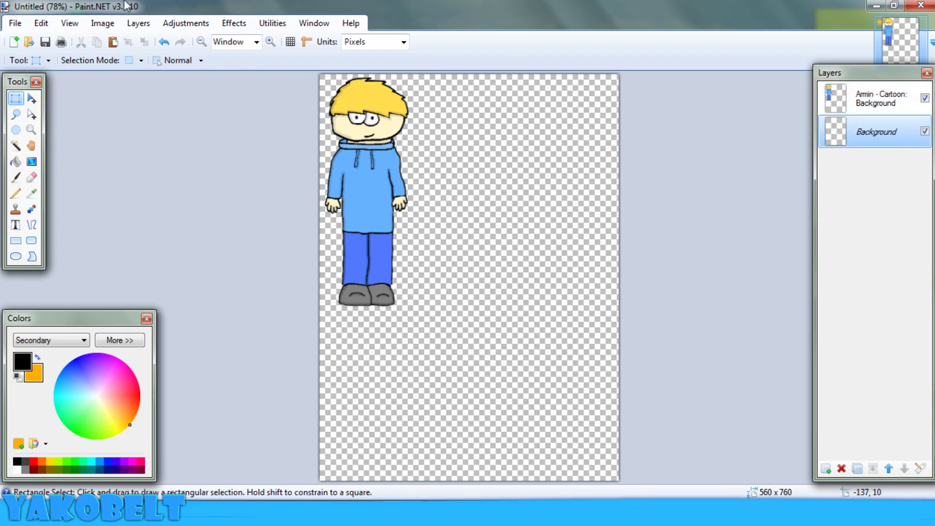
# - Try flipping the whole image horizontally and vertically, undoing each flip
pyautogui.click(106, 24)
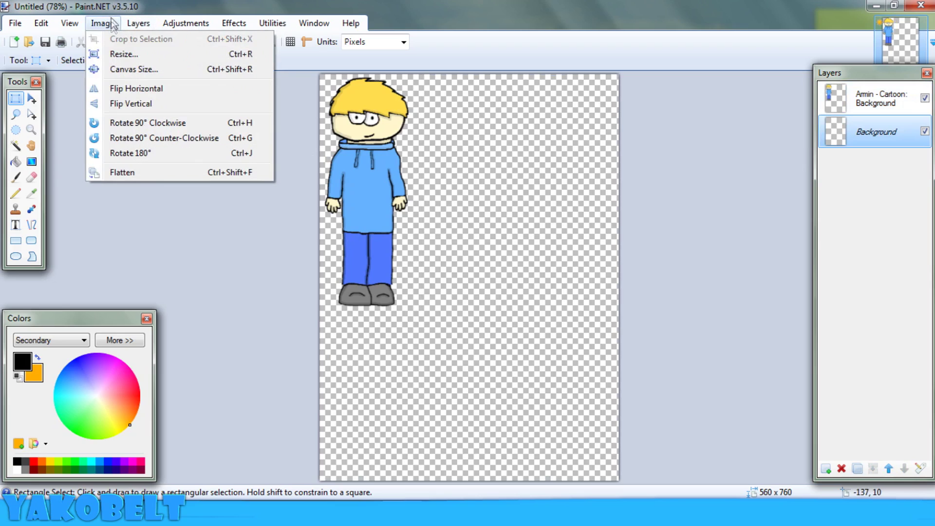
pyautogui.click(135, 92)
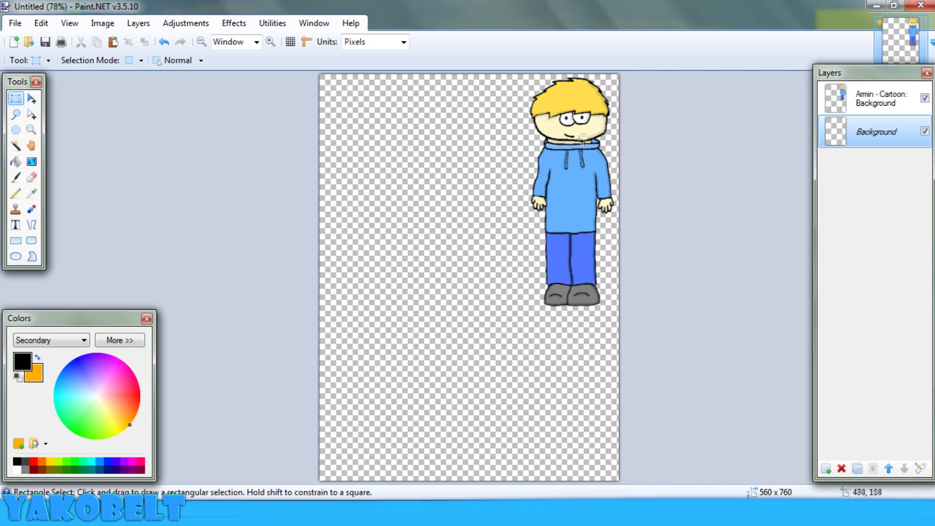
pyautogui.click(164, 42)
pyautogui.click(102, 23)
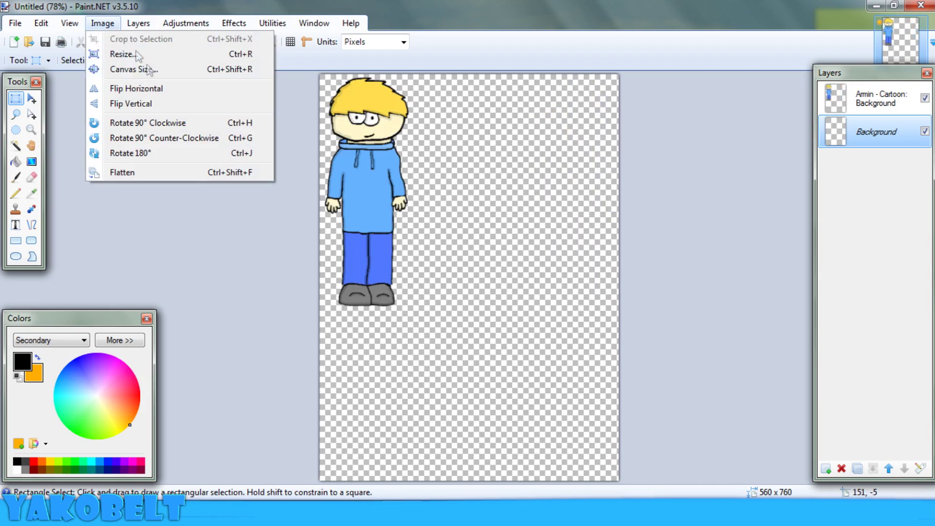
pyautogui.click(170, 99)
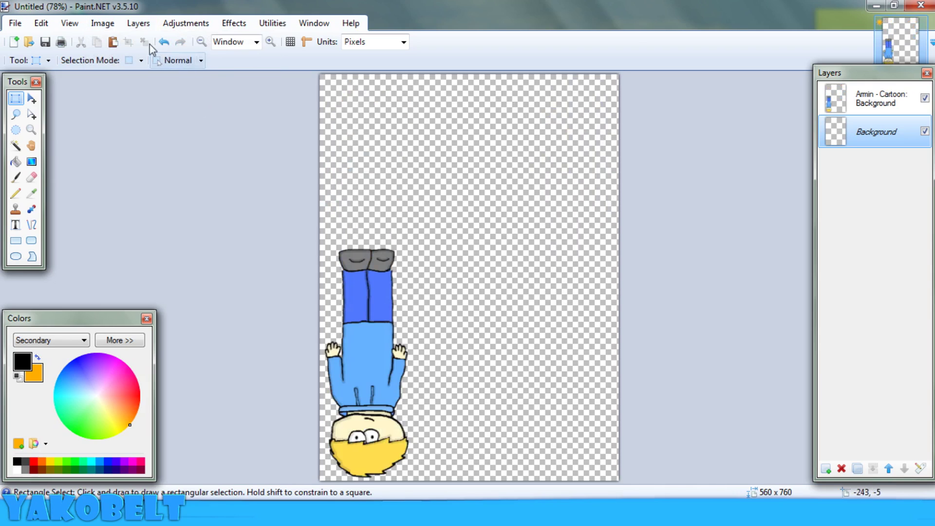
pyautogui.click(164, 42)
pyautogui.click(102, 22)
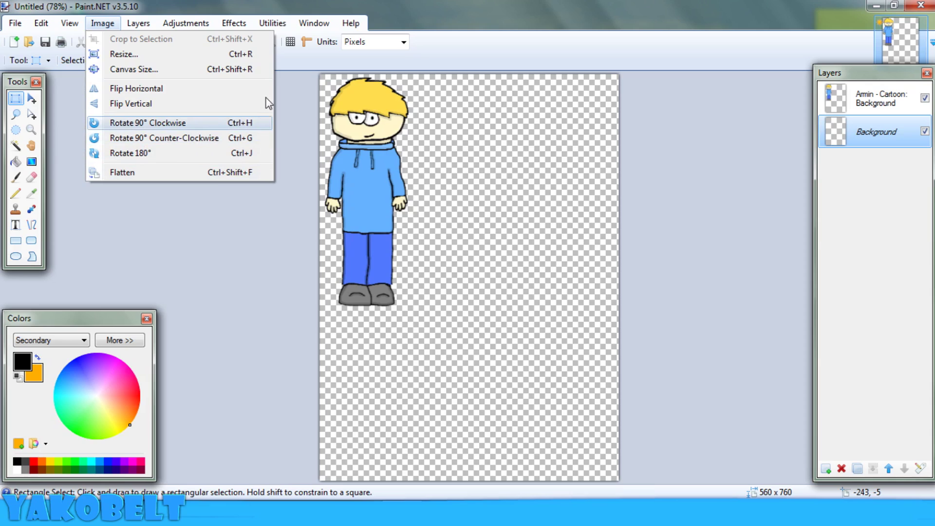
pyautogui.click(350, 23)
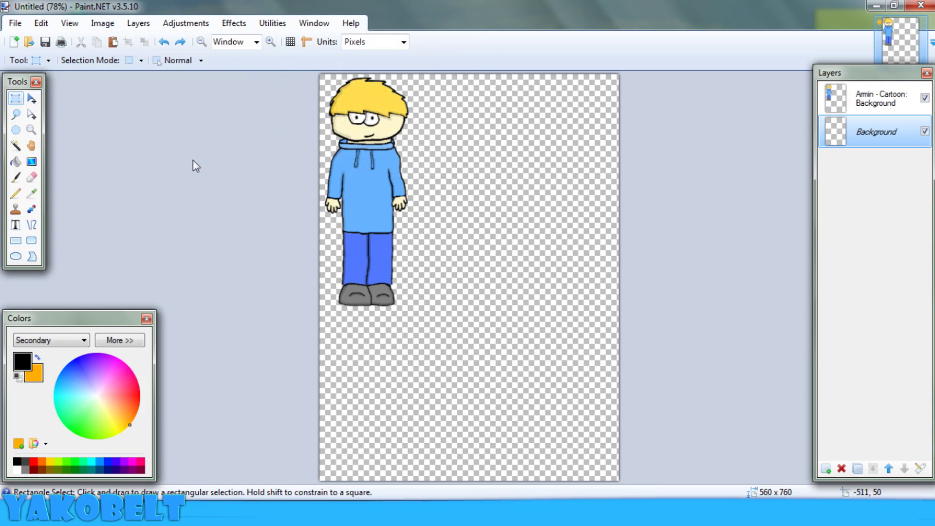
# - Select an area of about 246 x 484 pixels around the character and move it on its own layer towards the canvas centre
pyautogui.moveTo(452, 333); pyautogui.dragTo(319, 75)
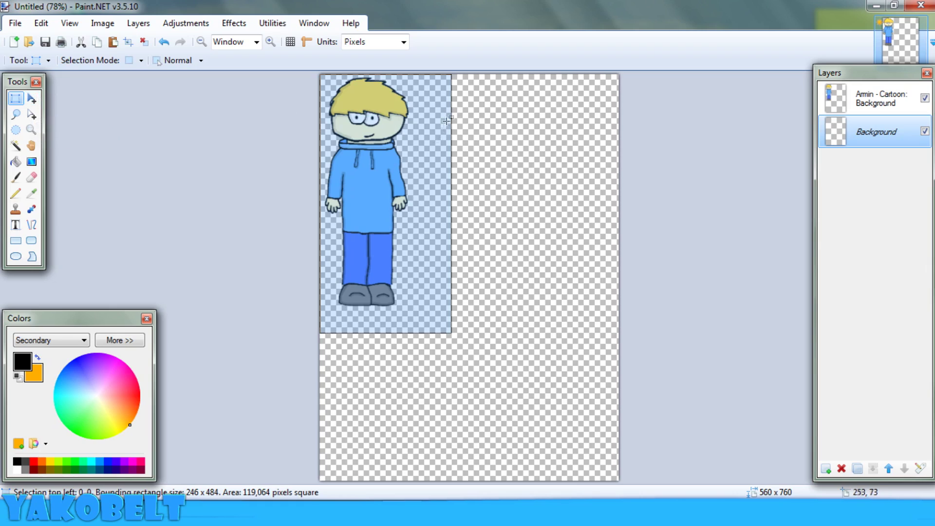
pyautogui.click(32, 103)
pyautogui.moveTo(359, 171); pyautogui.dragTo(422, 209)
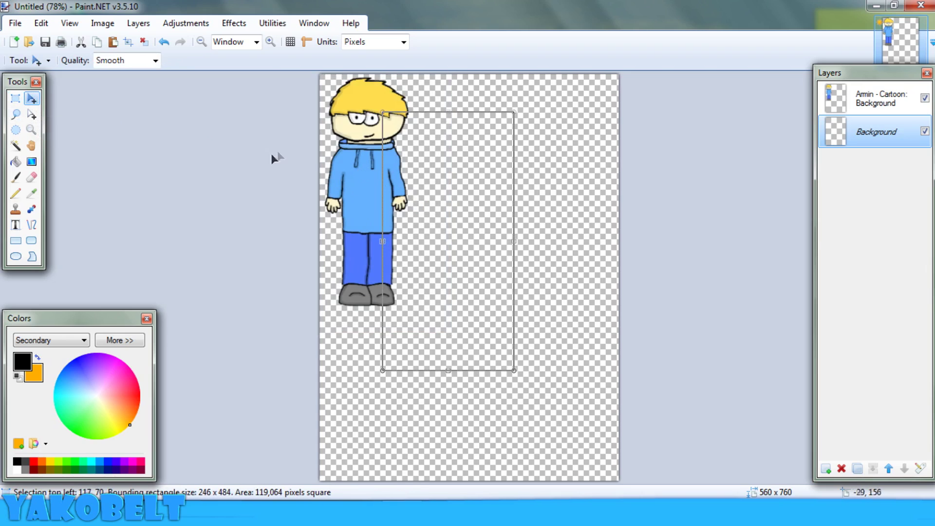
pyautogui.click(163, 41)
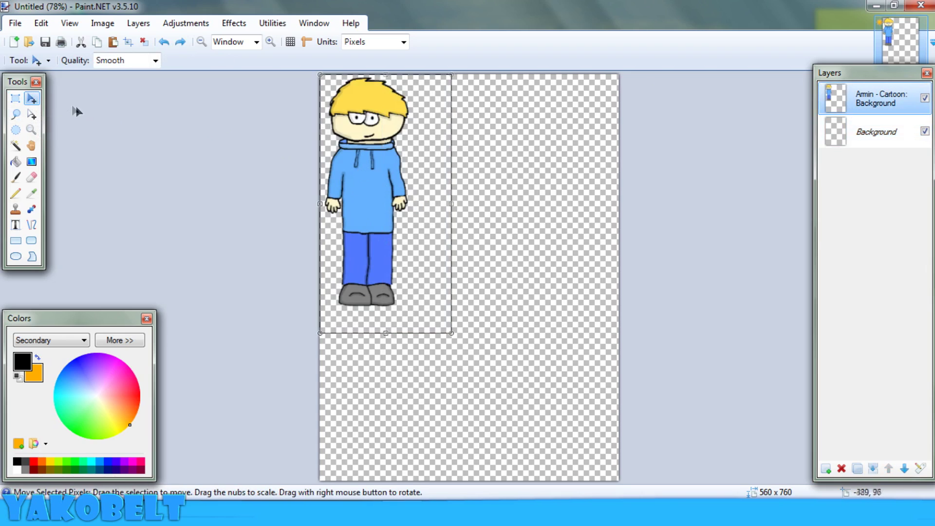
pyautogui.moveTo(365, 166); pyautogui.dragTo(448, 225)
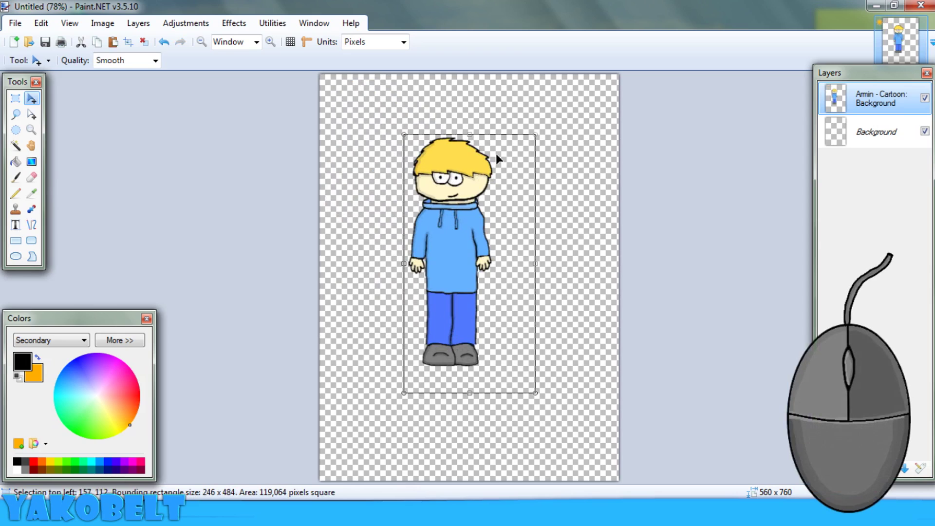
# - Try tilting the character clockwise and rotating the whole image 90° counter-clockwise, and undo both rotations
pyautogui.moveTo(497, 153); pyautogui.dragTo(574, 194)
pyautogui.click(138, 23)
pyautogui.moveTo(113, 27)
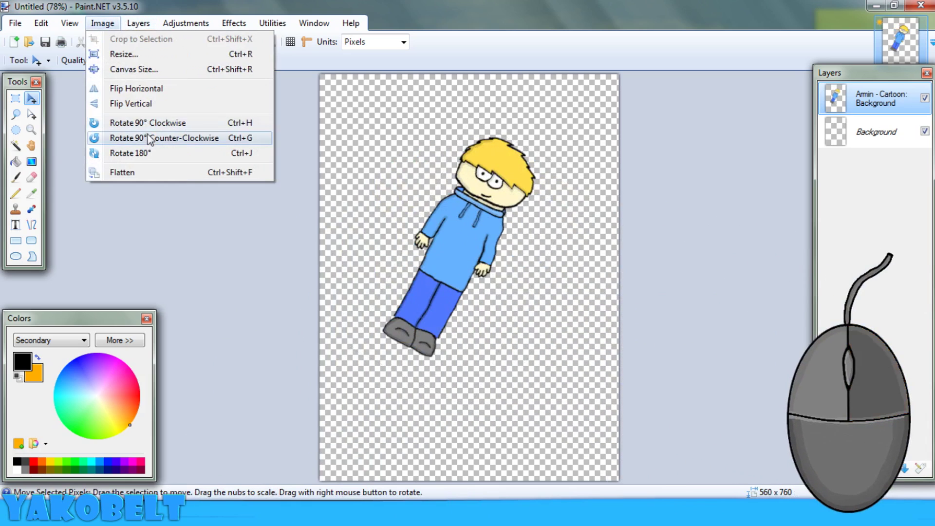
pyautogui.click(204, 123)
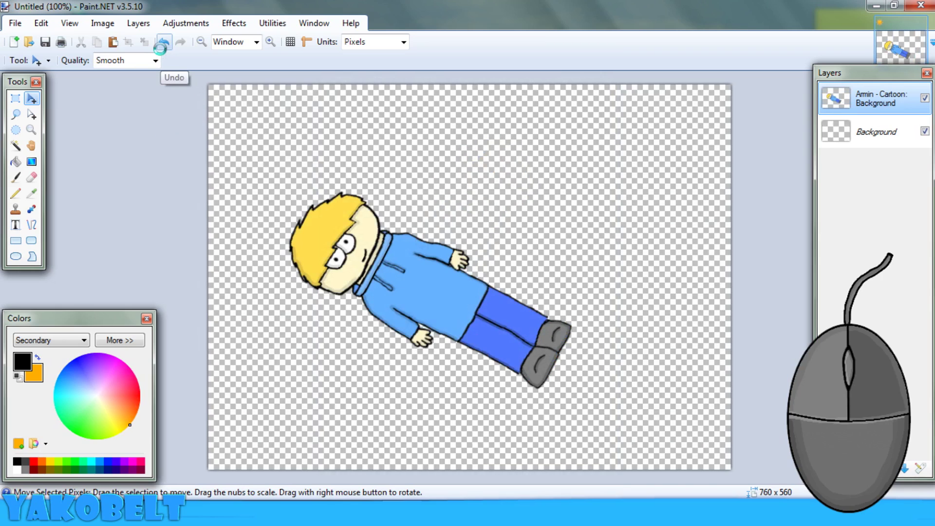
pyautogui.click(162, 44)
# - Try flattening the image, undo it, and make the character's layer active again
pyautogui.click(102, 23)
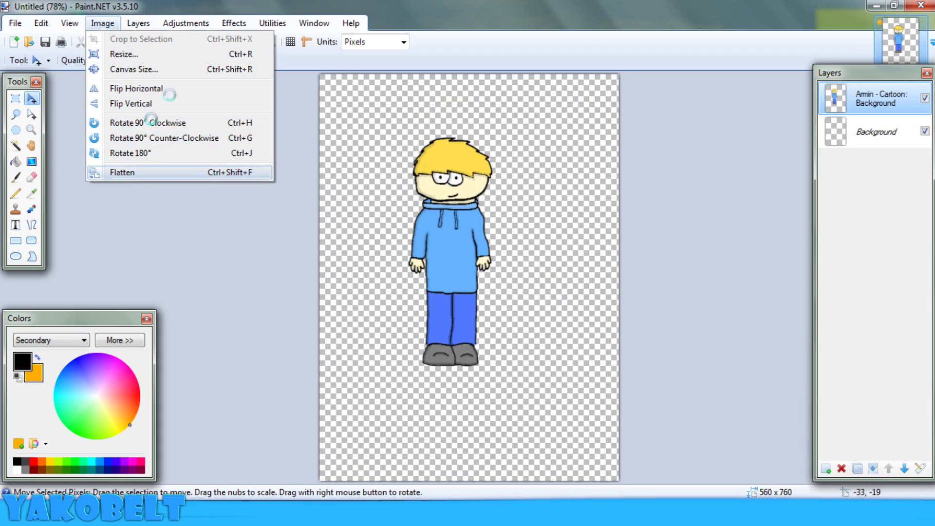
pyautogui.click(164, 42)
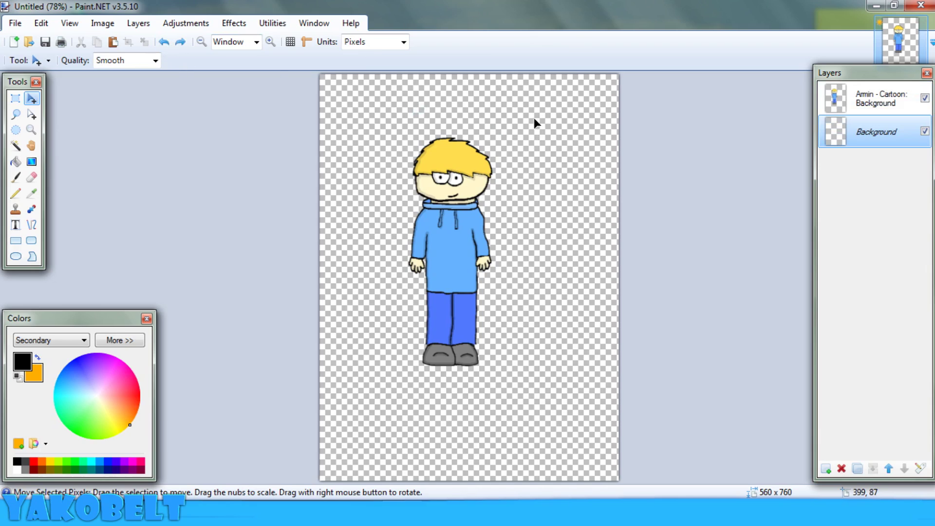
pyautogui.click(880, 101)
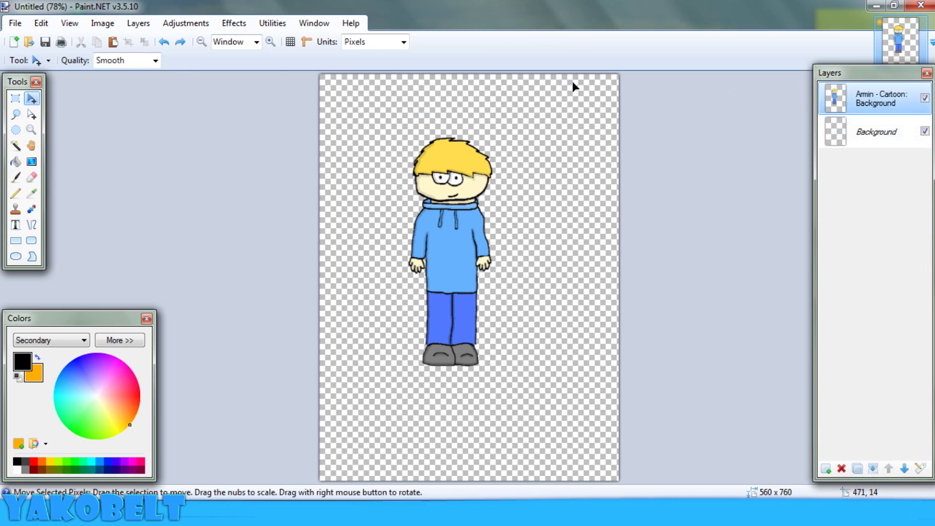
# - Add nine empty layers above the character's layer and flatten the image into a single layer
pyautogui.hotkey('ctrl', 'shift', 'n')
pyautogui.hotkey('ctrl', 'shift', 'n')
pyautogui.hotkey('ctrl', 'shift', 'n')
pyautogui.hotkey('ctrl', 'shift', 'n')
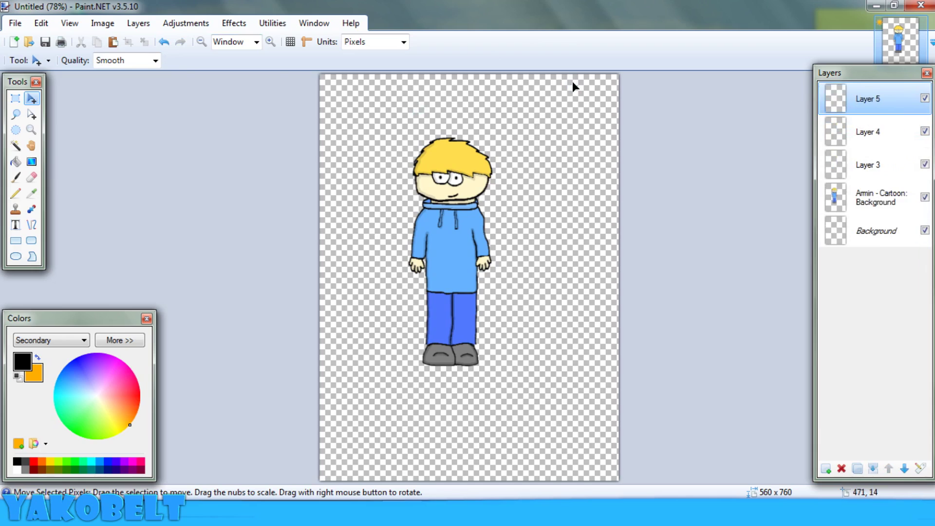
pyautogui.hotkey('ctrl', 'shift', 'n')
pyautogui.hotkey('ctrl', 'shift', 'n')
pyautogui.hotkey('ctrl', 'shift', 'n')
pyautogui.hotkey('ctrl', 'shift', 'n')
pyautogui.hotkey('ctrl', 'shift', 'n')
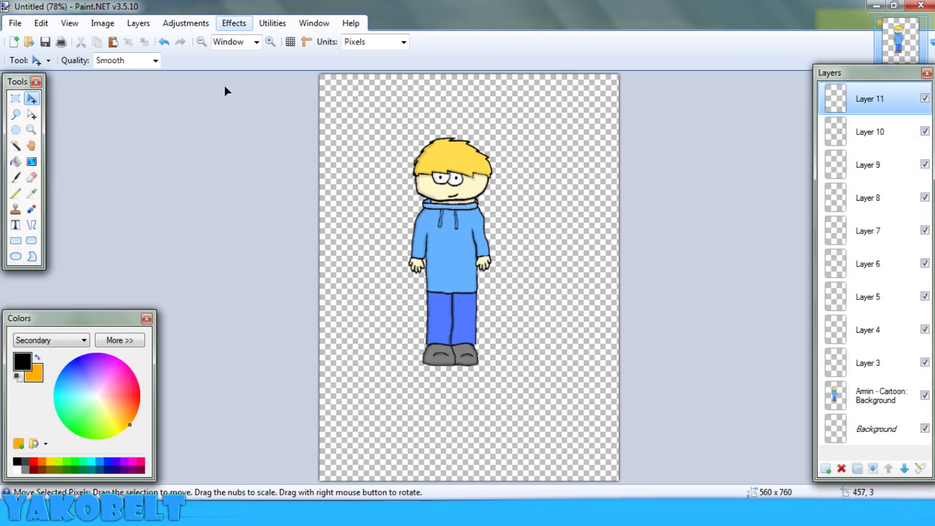
pyautogui.click(109, 29)
pyautogui.click(126, 171)
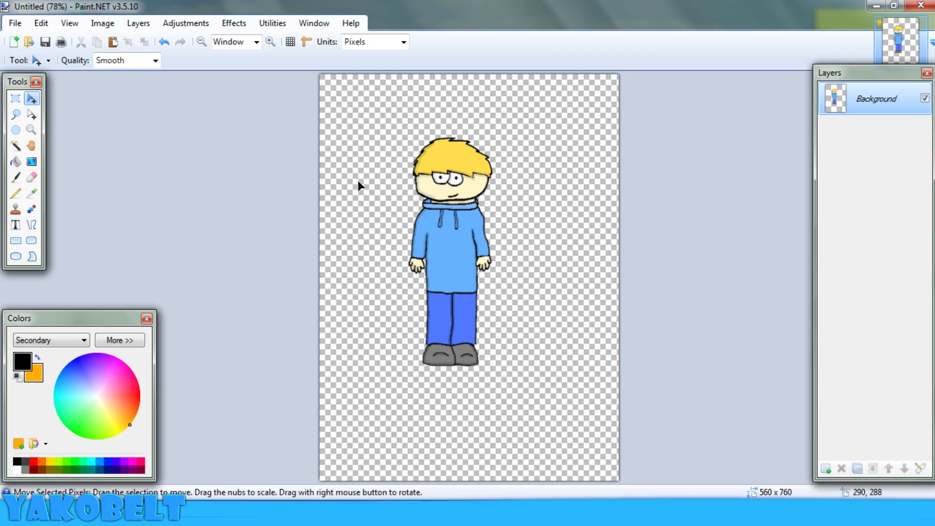
# - Add a new empty layer above the flattened Background layer and delete it again
pyautogui.click(139, 23)
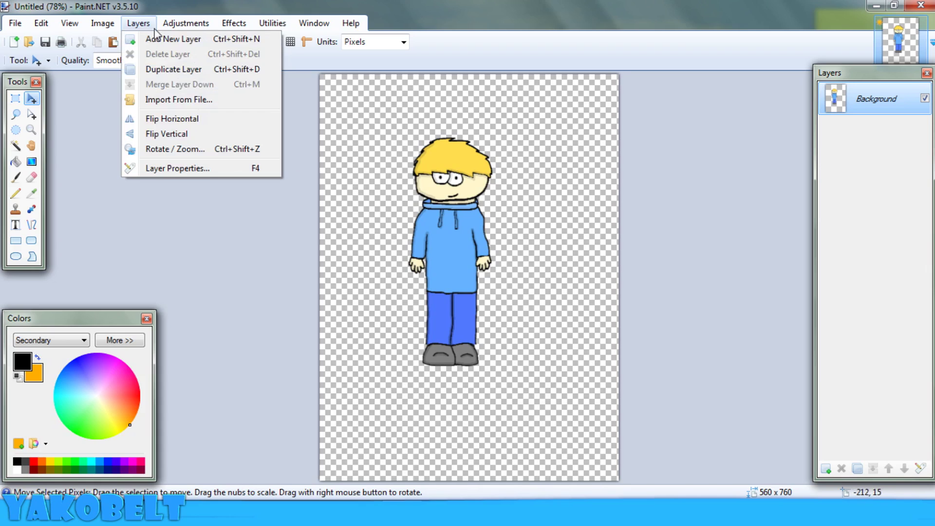
pyautogui.click(179, 43)
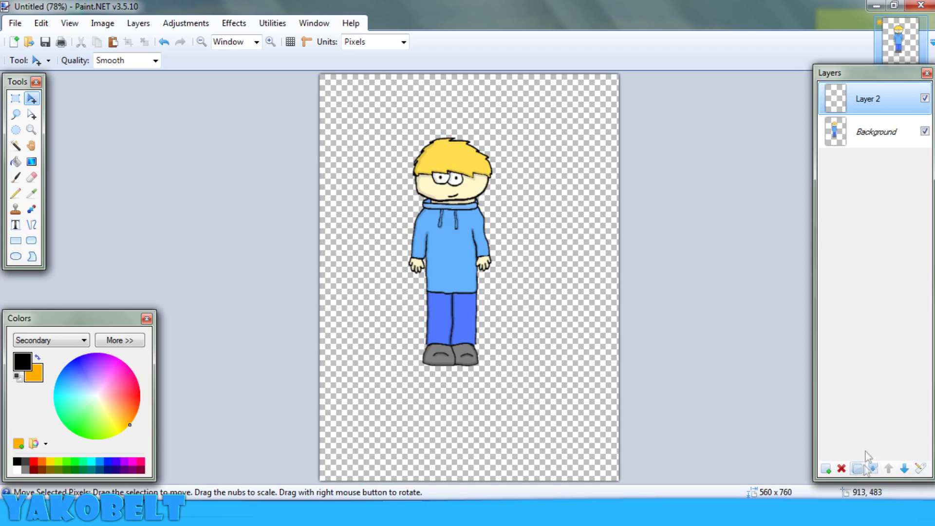
pyautogui.click(134, 24)
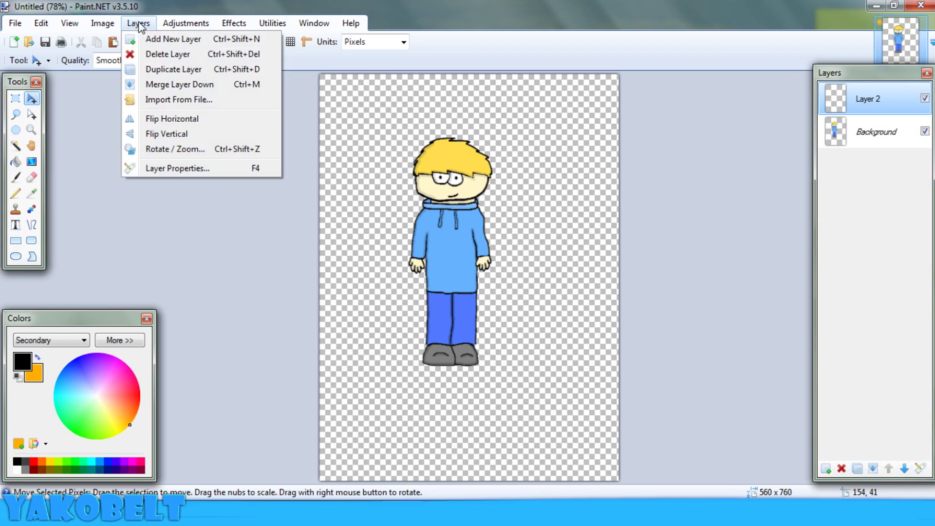
pyautogui.click(181, 54)
# - Duplicate the Background layer containing the character
pyautogui.click(141, 25)
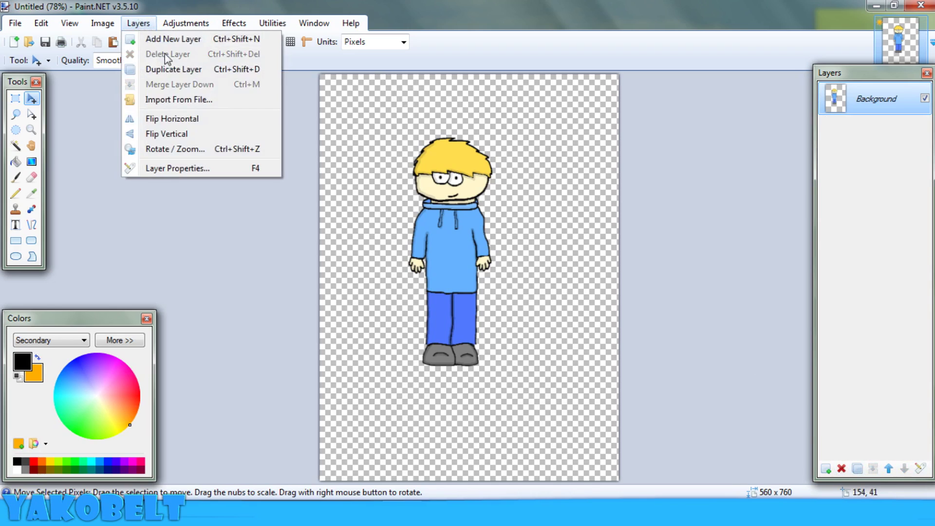
pyautogui.click(196, 72)
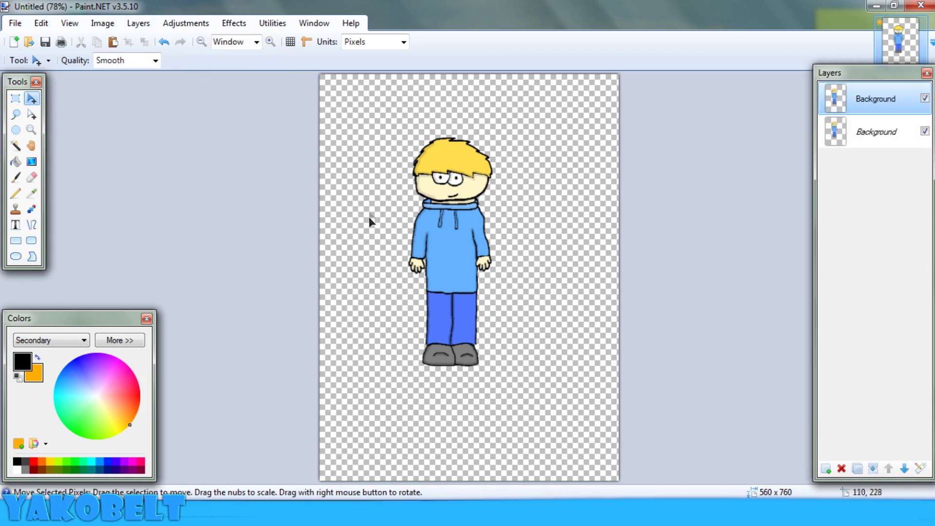
# - Move the copied character beside the original, then keep duplicating the layer and spread the copies around the canvas
pyautogui.moveTo(457, 215); pyautogui.dragTo(544, 214)
pyautogui.click(857, 468)
pyautogui.moveTo(434, 239); pyautogui.dragTo(297, 255)
pyautogui.click(857, 469)
pyautogui.moveTo(806, 416); pyautogui.dragTo(885, 486)
pyautogui.click(858, 468)
pyautogui.moveTo(515, 280); pyautogui.dragTo(587, 181)
pyautogui.moveTo(569, 289); pyautogui.dragTo(463, 249)
# - Undo the extra duplicates and moves back to the original character layer and one unmoved copy
pyautogui.click(160, 47)
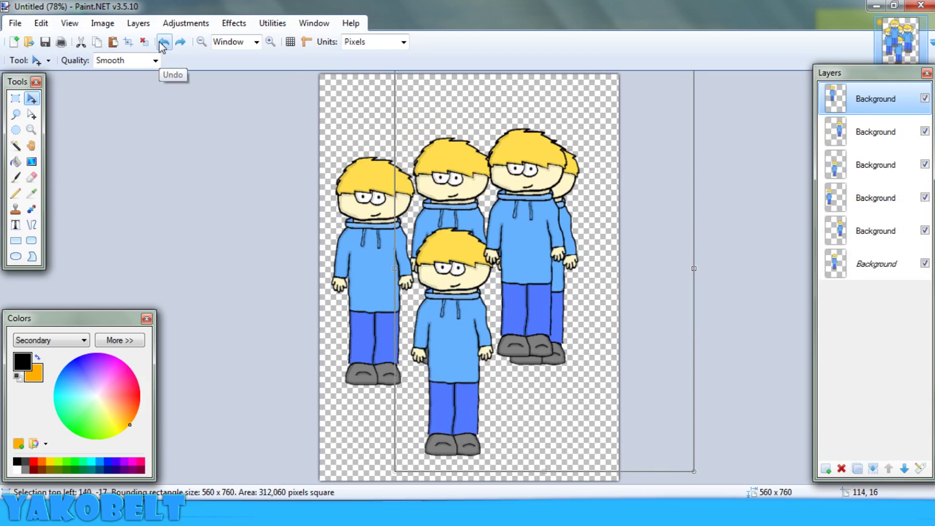
pyautogui.click(161, 47)
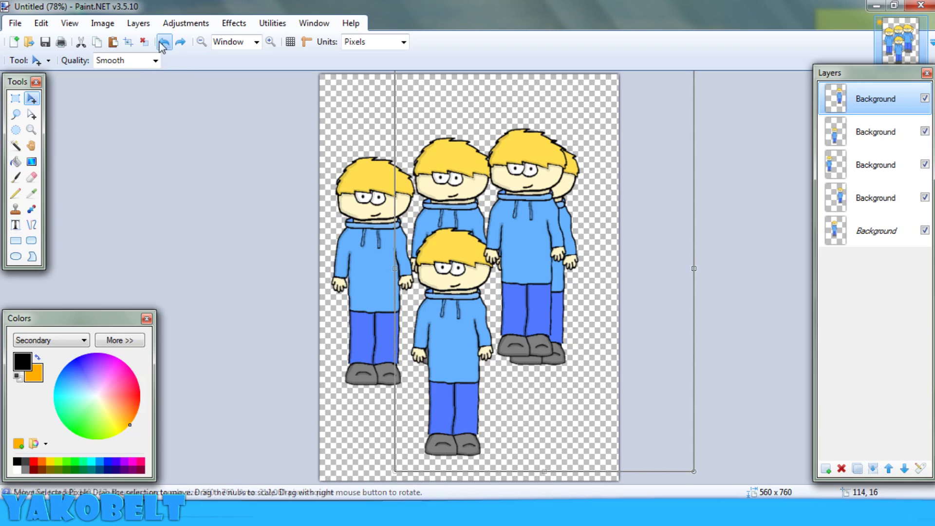
pyautogui.click(161, 45)
pyautogui.click(161, 45)
pyautogui.click(161, 45)
pyautogui.click(161, 44)
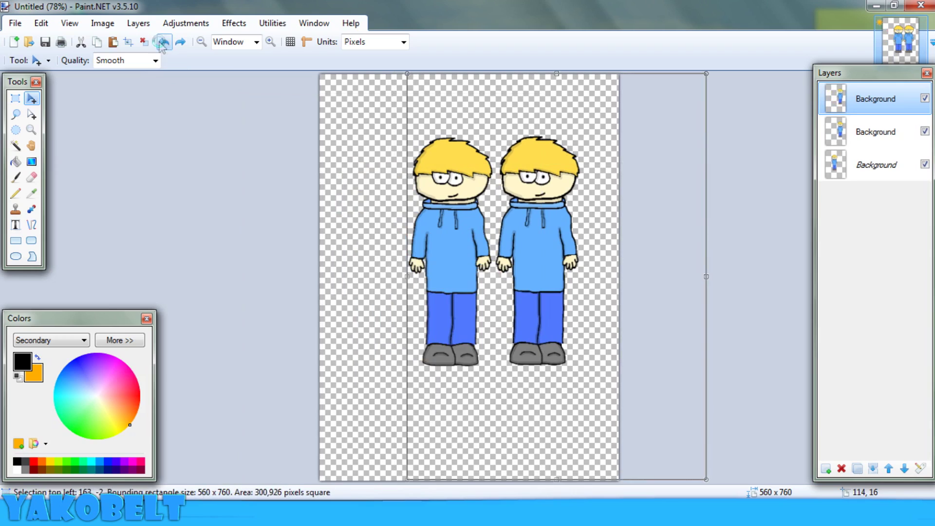
pyautogui.click(162, 44)
pyautogui.click(163, 45)
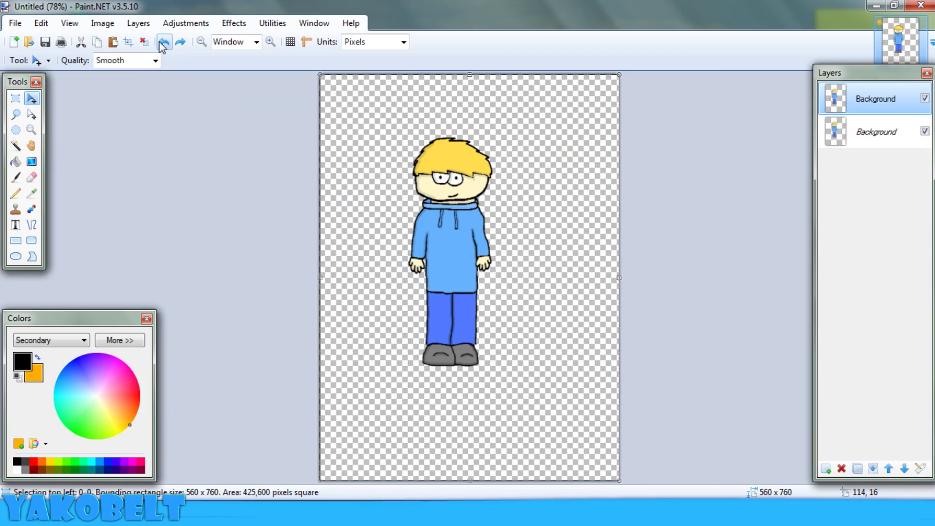
# - Add six new empty layers above the duplicated character layer
pyautogui.click(139, 23)
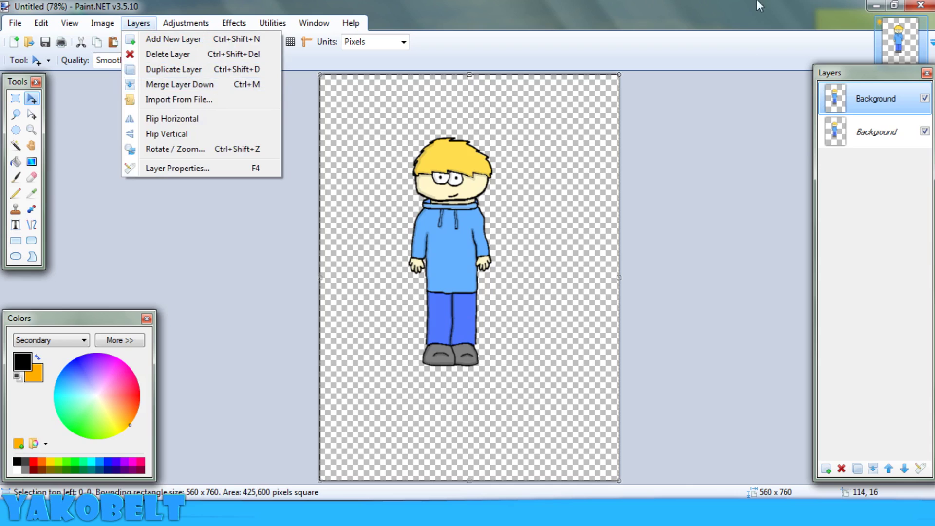
pyautogui.click(645, 195)
pyautogui.hotkey('ctrl', 'shift', 'n')
pyautogui.hotkey('ctrl', 'shift', 'n')
pyautogui.hotkey('ctrl', 'shift', 'n')
pyautogui.hotkey('ctrl', 'shift', 'n')
pyautogui.hotkey('ctrl', 'shift', 'n')
pyautogui.hotkey('ctrl', 'shift', 'n')
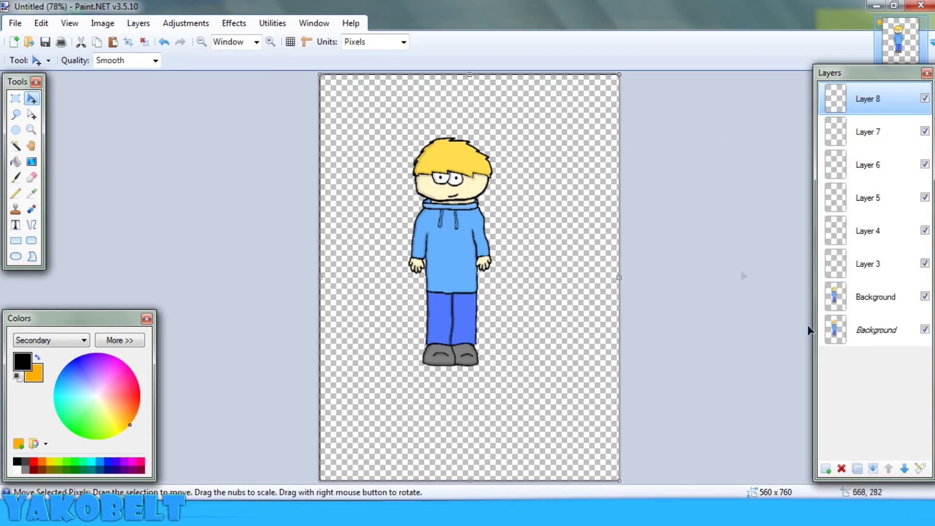
# - Merge the topmost empty layer down three times, ending at Layer 5
pyautogui.click(874, 468)
pyautogui.click(874, 468)
pyautogui.click(874, 468)
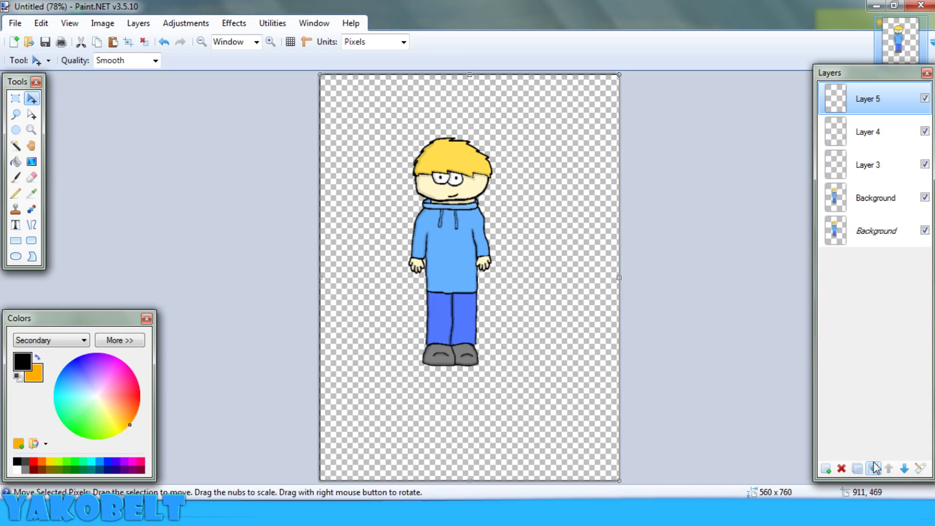
# - Merge the remaining empty layers, Layer 5, Layer 4 and Layer 3, down into the duplicated character layer
pyautogui.click(875, 468)
pyautogui.click(874, 468)
pyautogui.click(874, 468)
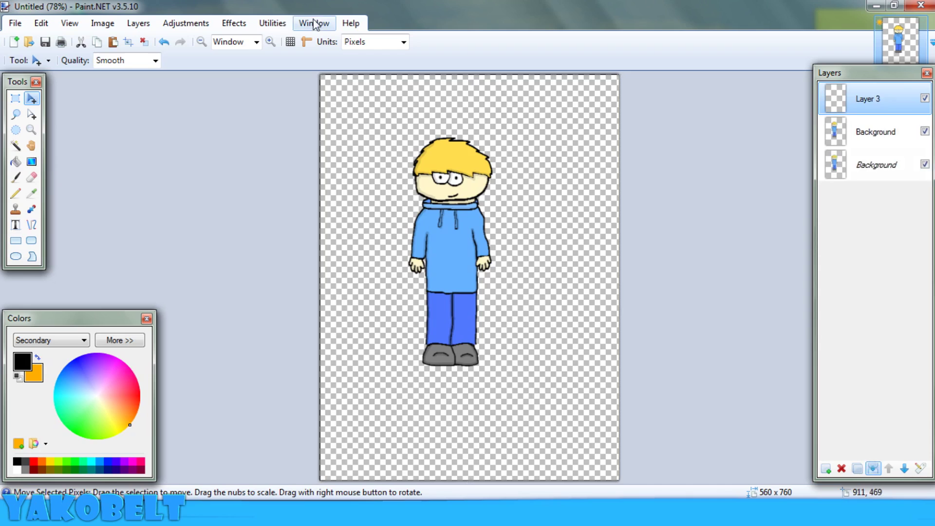
# - Compare the flip and rotate commands available for the whole image with those for a single layer
pyautogui.click(164, 24)
pyautogui.moveTo(148, 27)
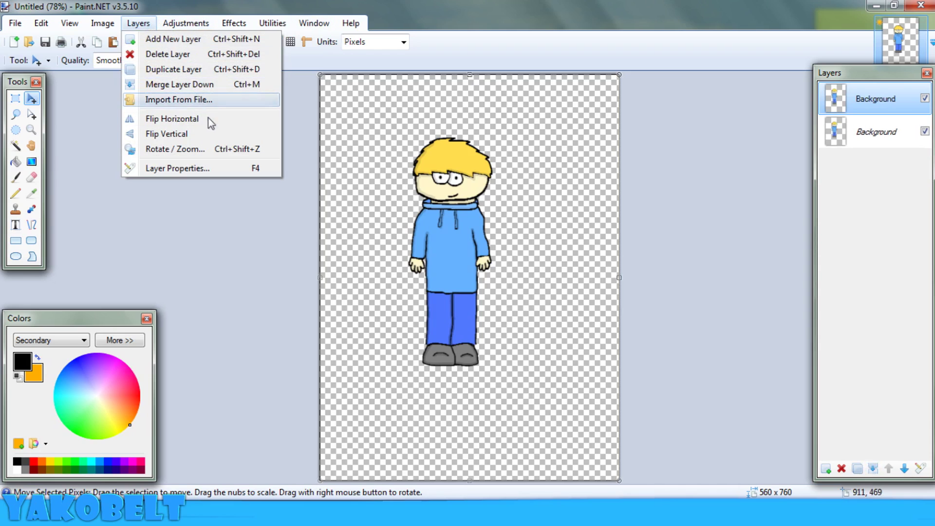
pyautogui.click(165, 43)
pyautogui.click(165, 43)
pyautogui.click(102, 23)
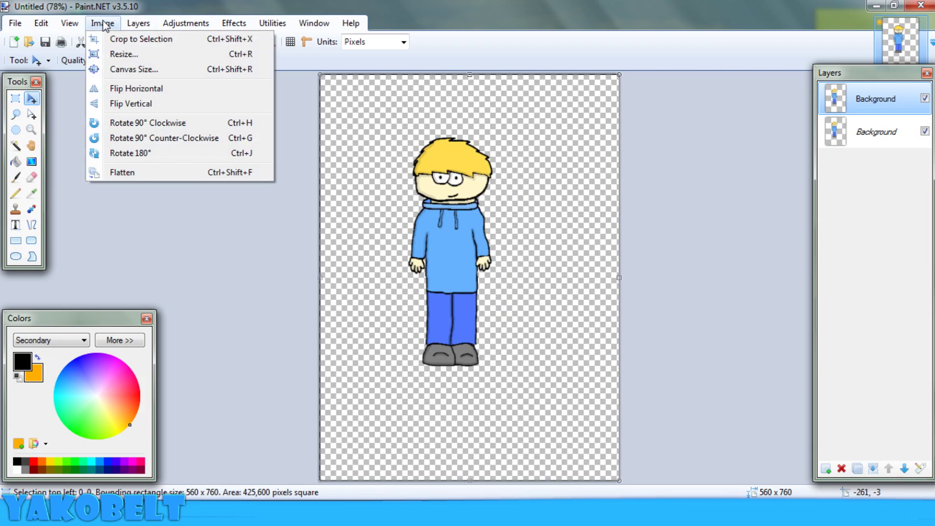
pyautogui.moveTo(138, 29)
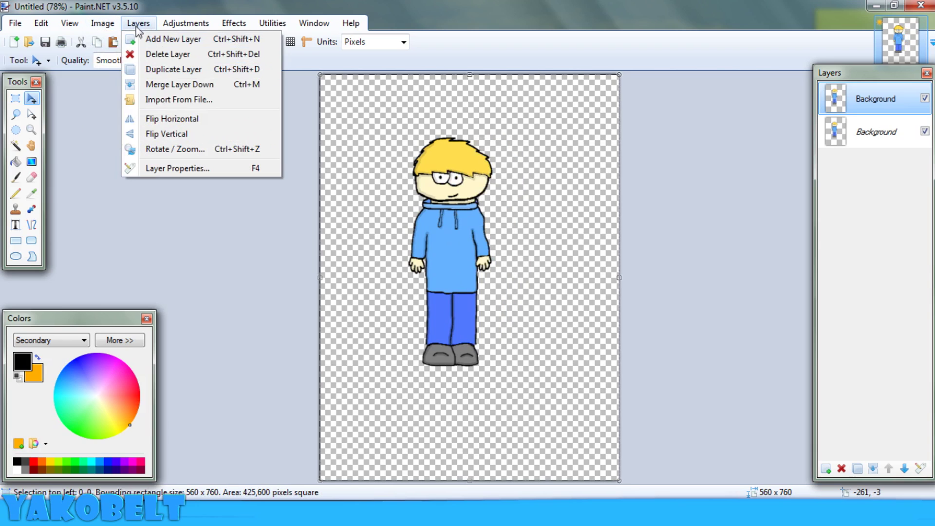
pyautogui.moveTo(102, 24)
pyautogui.click(229, 6)
# - Select a rectangle of about 241 x 514 pixels around the character and rotate its pixels upside down, overlapping the character below
pyautogui.click(16, 98)
pyautogui.moveTo(386, 124); pyautogui.dragTo(514, 398)
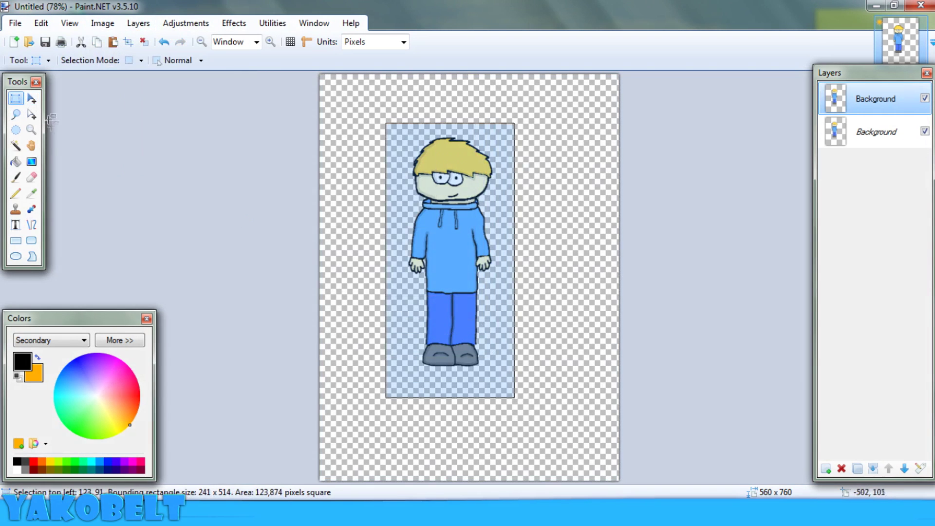
pyautogui.click(31, 98)
pyautogui.moveTo(483, 141); pyautogui.dragTo(353, 359)
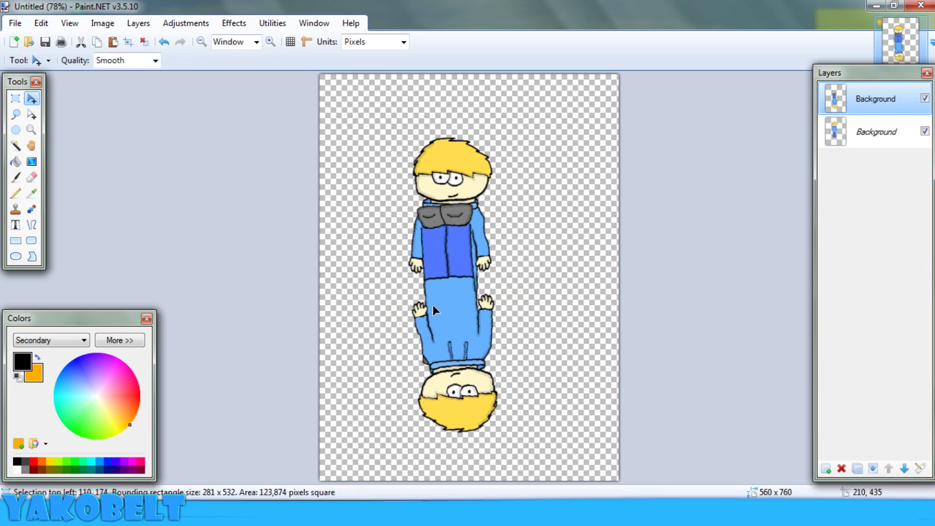
# - Undo the upside-down rotation of the duplicated character and clear the selection
pyautogui.click(165, 43)
pyautogui.click(167, 44)
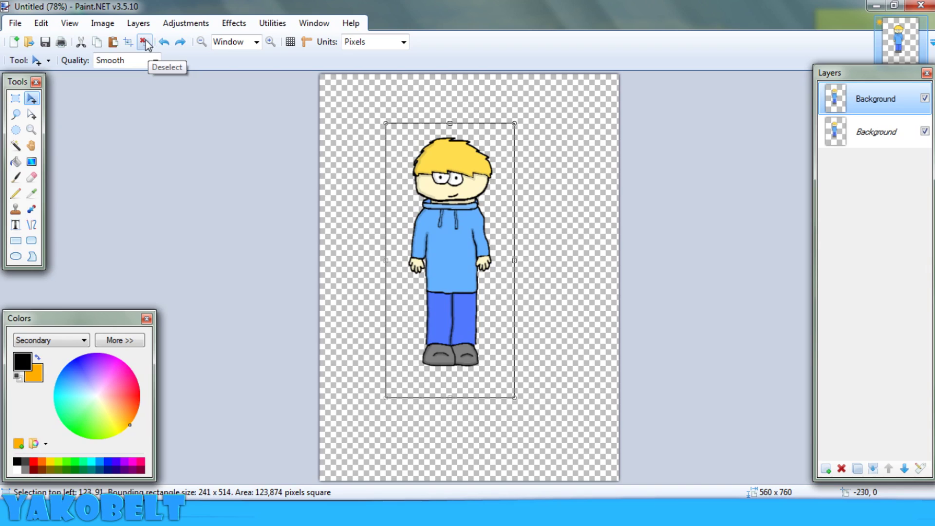
pyautogui.click(145, 43)
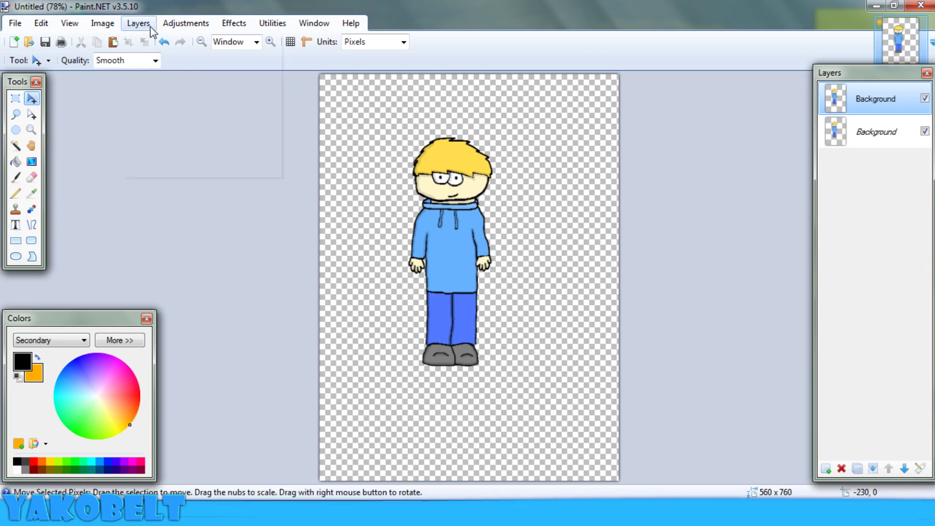
# - Try tilting the duplicated character layer to about -12.85 degrees with Rotate / Zoom, reset the rotation and cancel
pyautogui.click(140, 23)
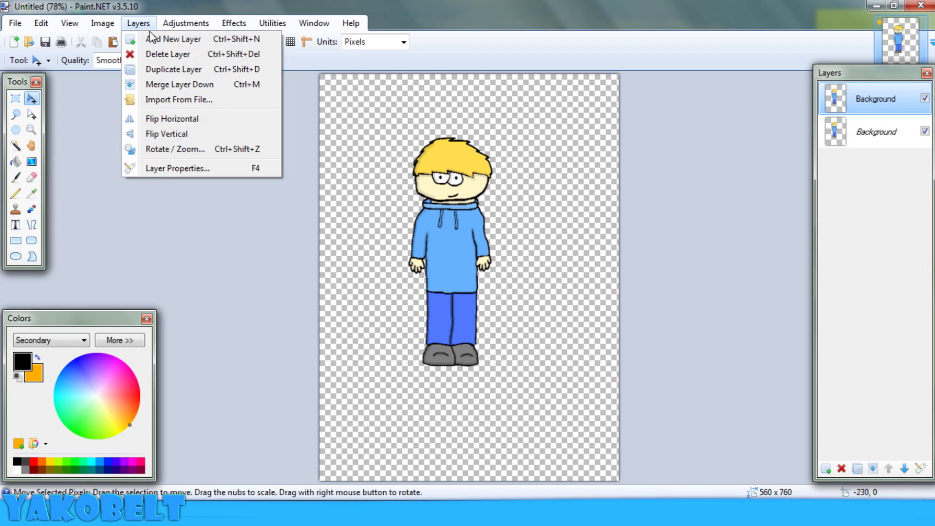
pyautogui.click(195, 150)
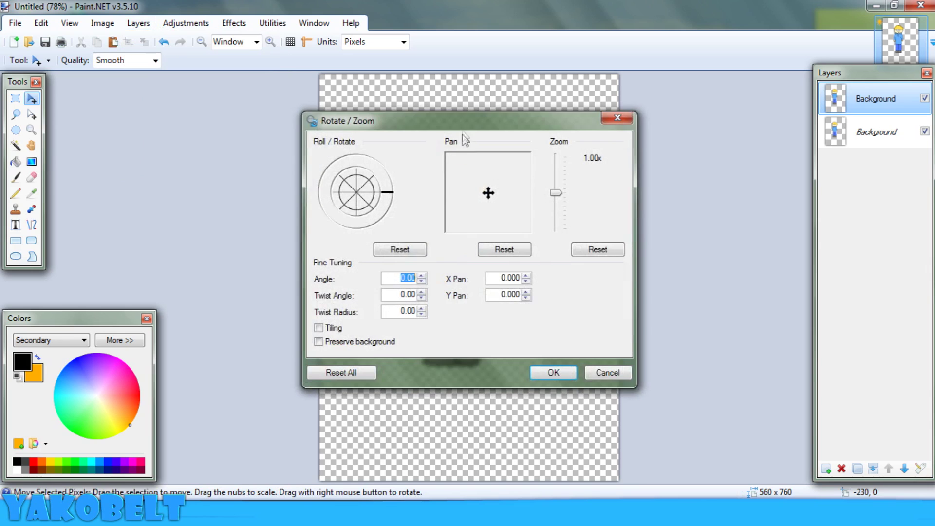
pyautogui.moveTo(457, 132); pyautogui.dragTo(751, 143)
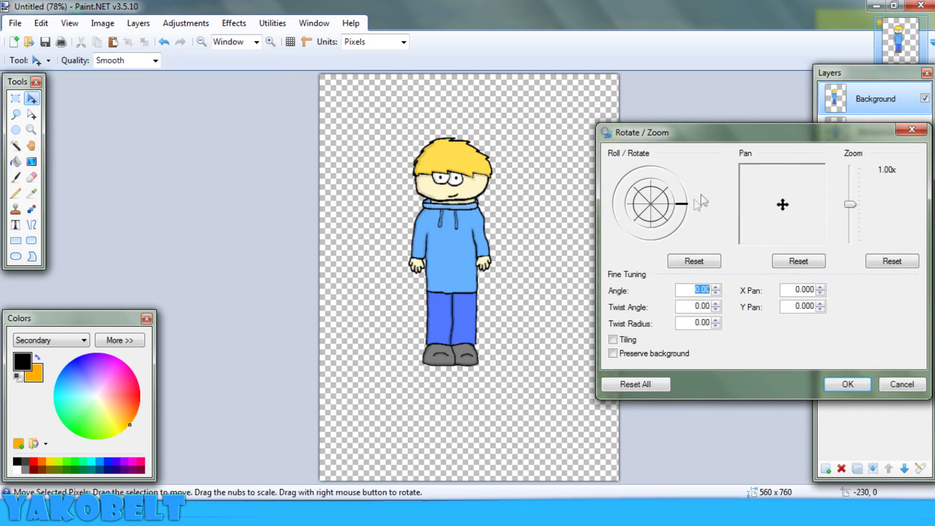
pyautogui.moveTo(686, 206); pyautogui.dragTo(702, 236)
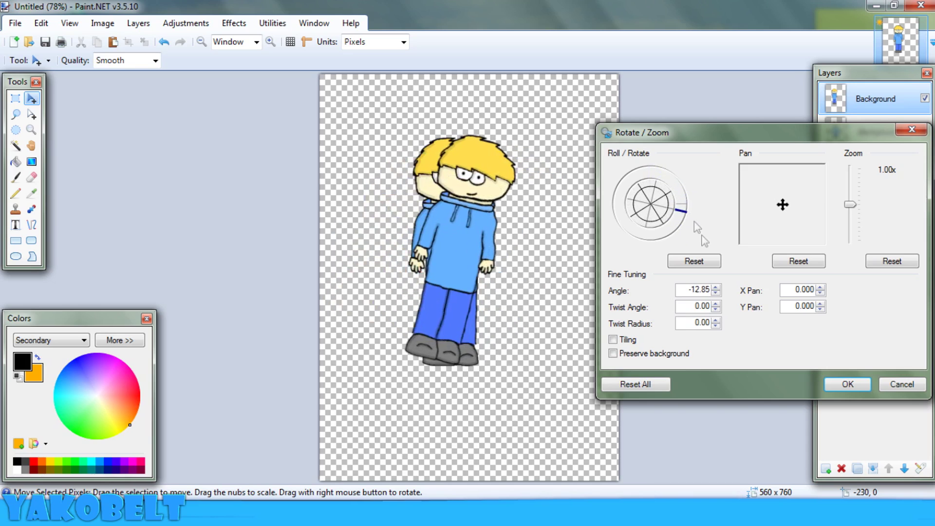
pyautogui.click(714, 263)
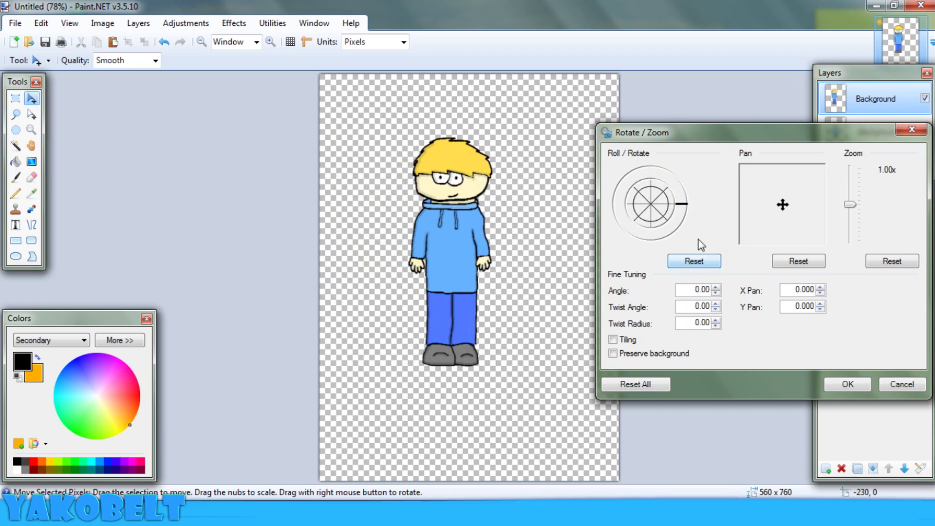
pyautogui.click(902, 384)
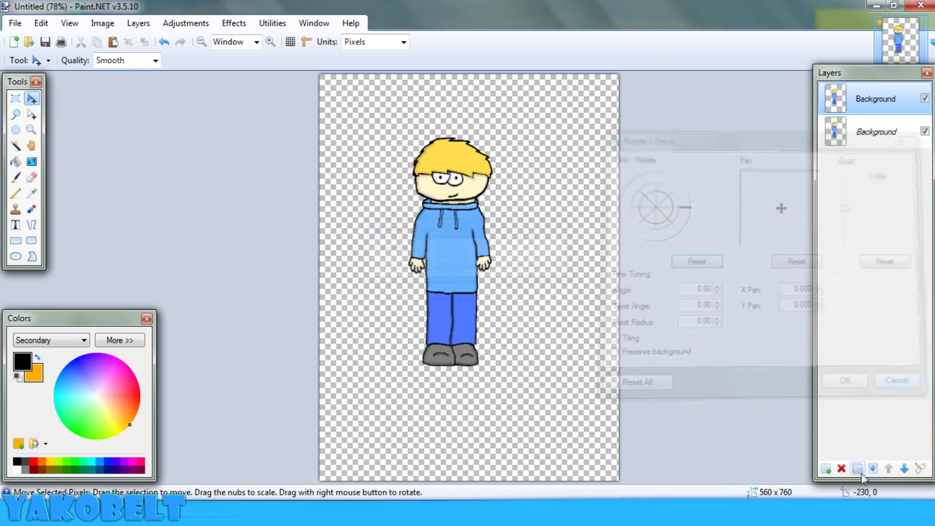
# - Try Rotate / Zoom on the Background layer, adjusting the pan, resetting the rotation and entering a twist angle of 56
pyautogui.click(145, 24)
pyautogui.click(188, 148)
pyautogui.moveTo(451, 129); pyautogui.dragTo(887, 138)
pyautogui.moveTo(793, 204)
pyautogui.mouseDown()
pyautogui.moveTo(780, 202)
pyautogui.moveTo(790, 208)
pyautogui.moveTo(793, 194)
pyautogui.moveTo(776, 199)
pyautogui.moveTo(780, 211)
pyautogui.moveTo(802, 199)
pyautogui.moveTo(793, 187)
pyautogui.moveTo(780, 200)
pyautogui.mouseUp()
pyautogui.moveTo(868, 129); pyautogui.dragTo(701, 106)
pyautogui.click(680, 239)
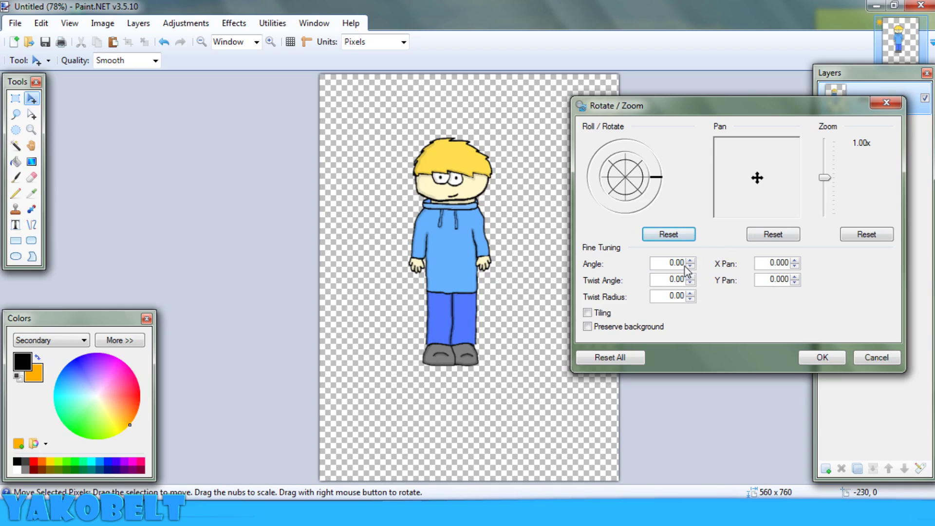
pyautogui.press('Tab')
pyautogui.press('Return')
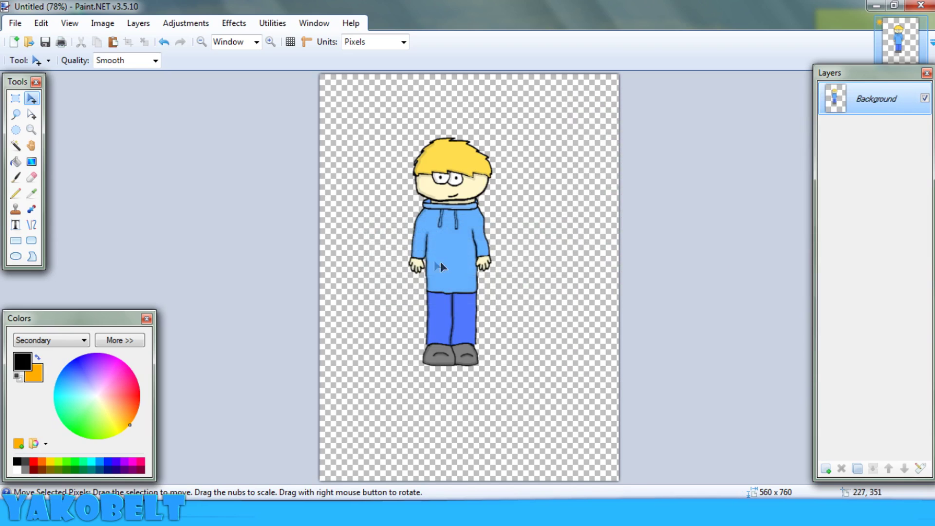
# - Try panning the Background layer slightly with Rotate / Zoom, and cancel the adjustment
pyautogui.click(139, 22)
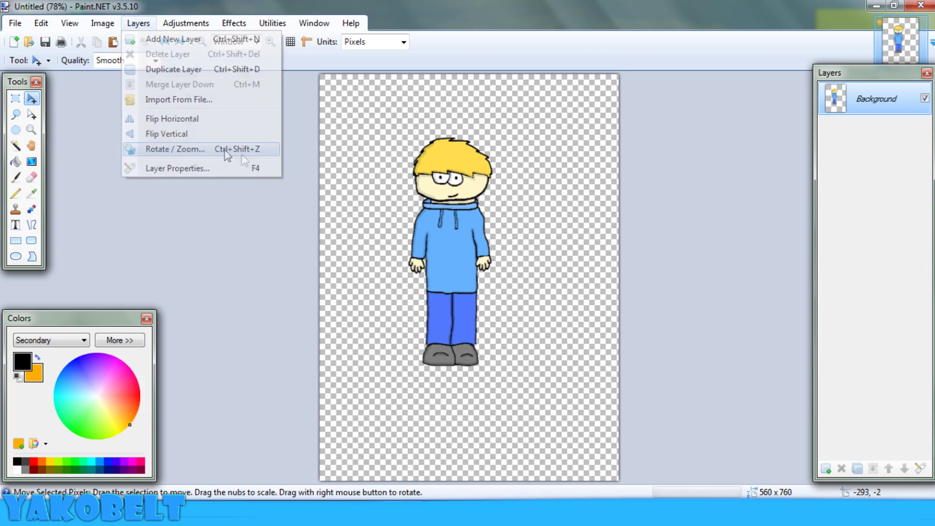
pyautogui.click(225, 151)
pyautogui.moveTo(459, 121); pyautogui.dragTo(709, 122)
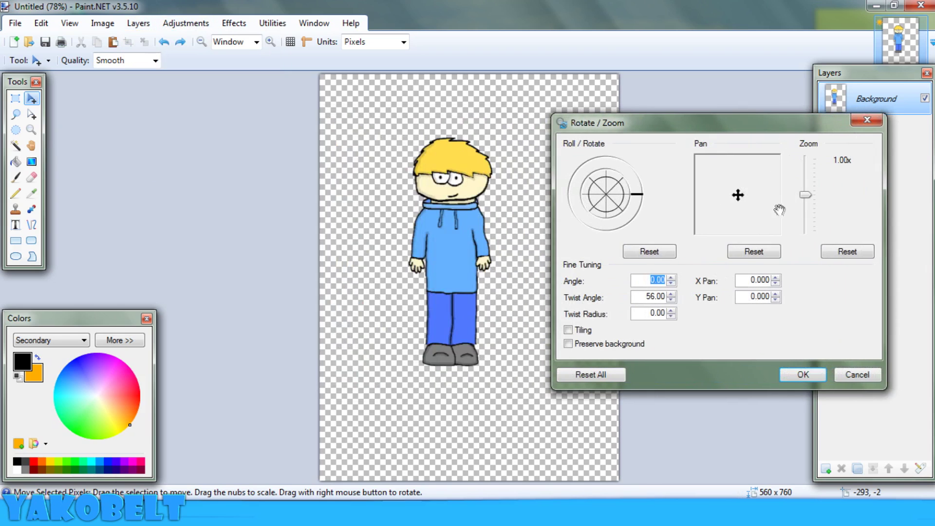
pyautogui.moveTo(738, 195)
pyautogui.mouseDown()
pyautogui.moveTo(742, 201)
pyautogui.moveTo(741, 189)
pyautogui.mouseUp()
pyautogui.click(853, 374)
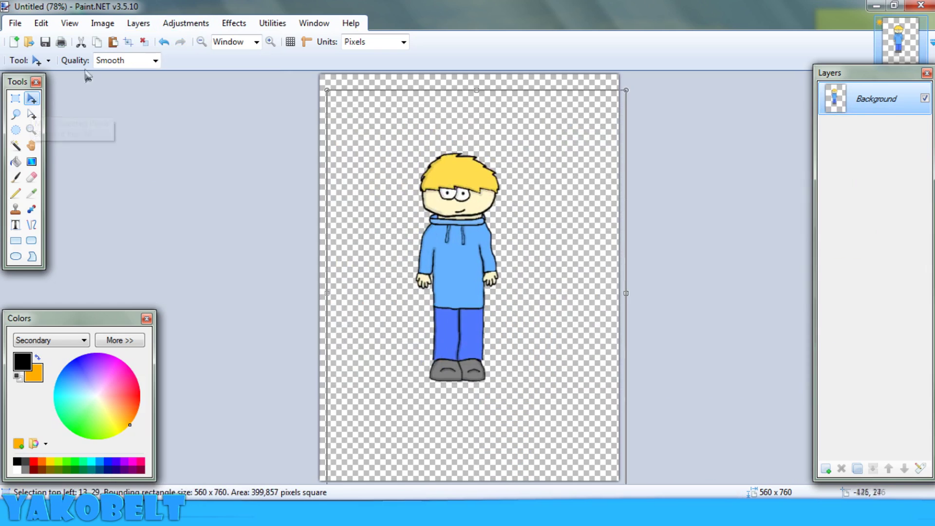
# - Try enlarging the Background layer to about 1.06x with Rotate / Zoom, and cancel the adjustment
pyautogui.click(138, 23)
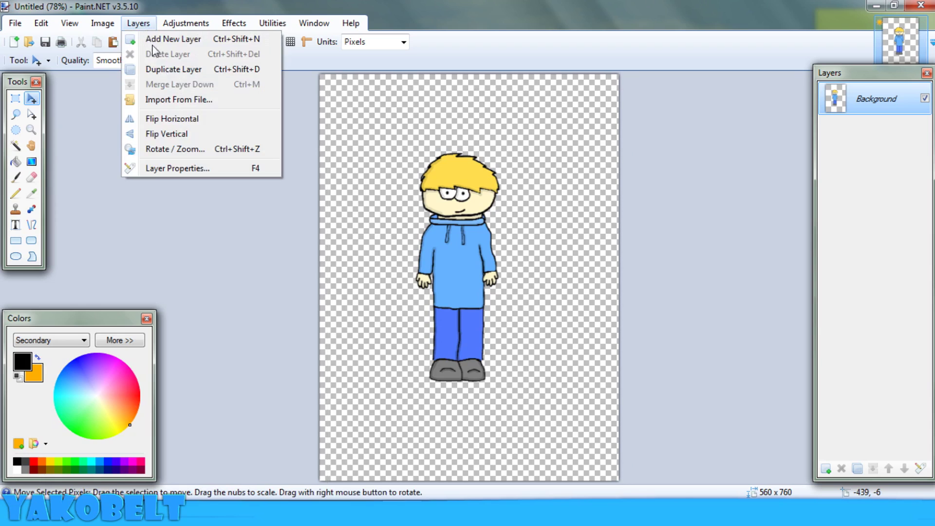
pyautogui.click(191, 147)
pyautogui.moveTo(514, 129); pyautogui.dragTo(732, 124)
pyautogui.moveTo(774, 188)
pyautogui.mouseDown()
pyautogui.moveTo(779, 161)
pyautogui.moveTo(781, 195)
pyautogui.mouseUp()
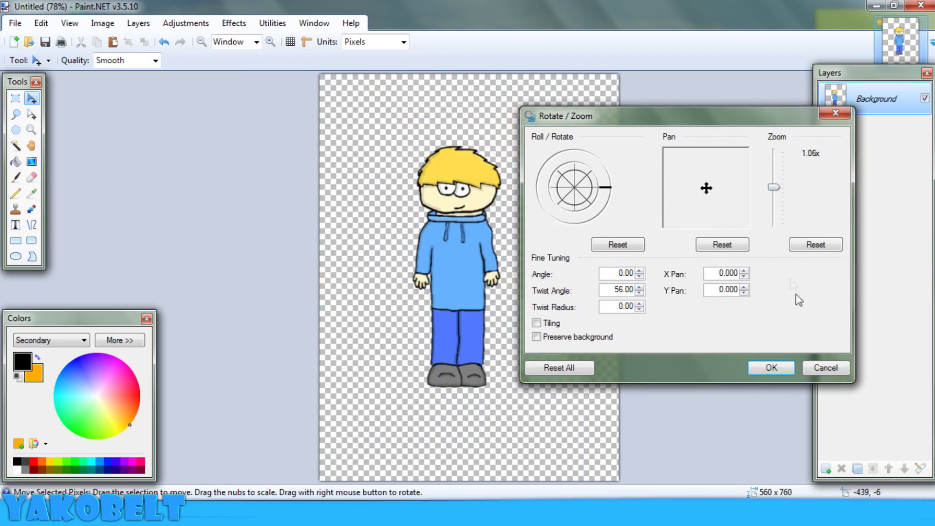
pyautogui.click(824, 367)
# - Select the area around the character, stretch and shrink it by its upper corners into a smaller figure, and deselect it
pyautogui.click(15, 98)
pyautogui.moveTo(378, 137); pyautogui.dragTo(581, 417)
pyautogui.click(31, 99)
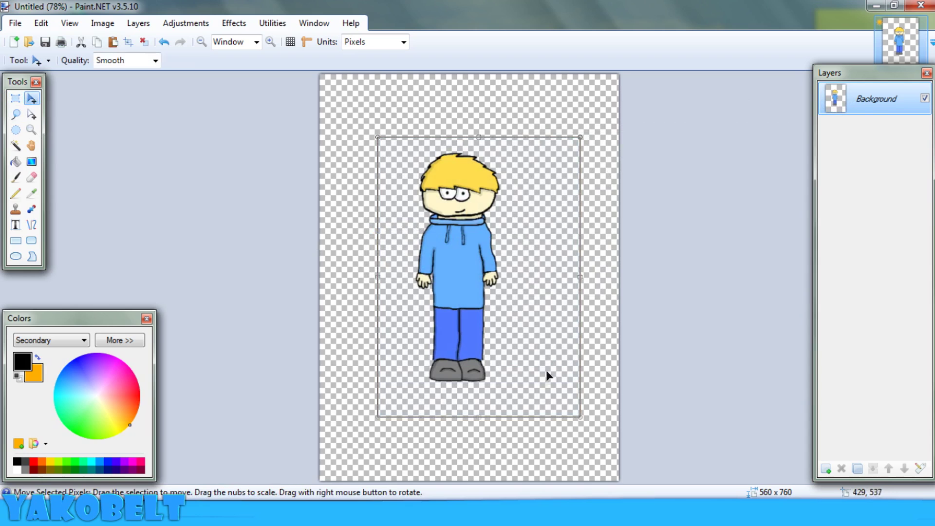
pyautogui.moveTo(378, 135); pyautogui.dragTo(350, 101)
pyautogui.moveTo(582, 101); pyautogui.dragTo(527, 130)
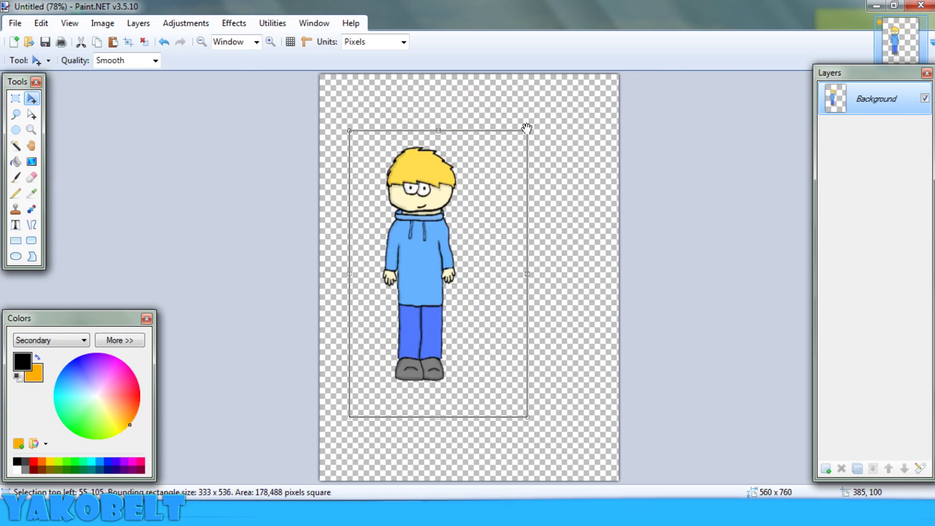
pyautogui.moveTo(529, 127); pyautogui.dragTo(523, 177)
pyautogui.click(145, 42)
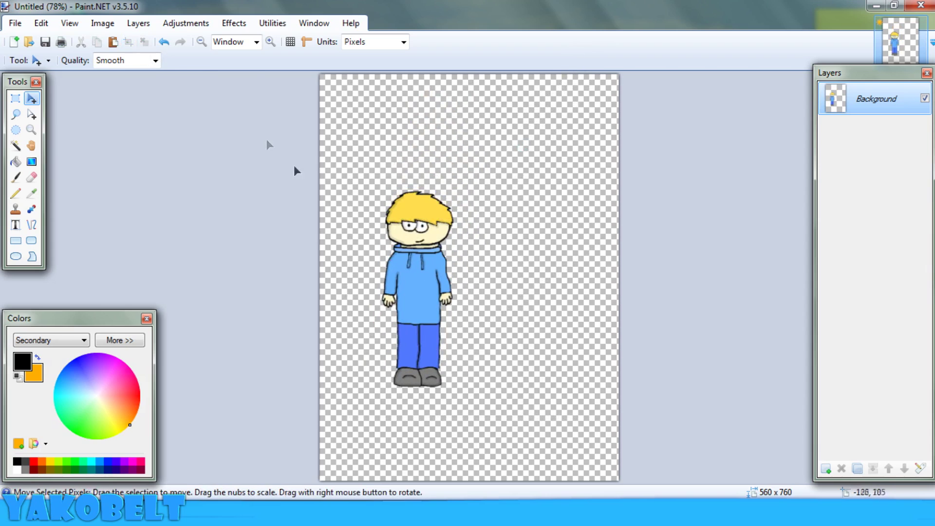
# - Select the whole canvas and delete the character, leaving an empty transparent layer
pyautogui.hotkey('ctrl', 'a')
pyautogui.press('Delete')
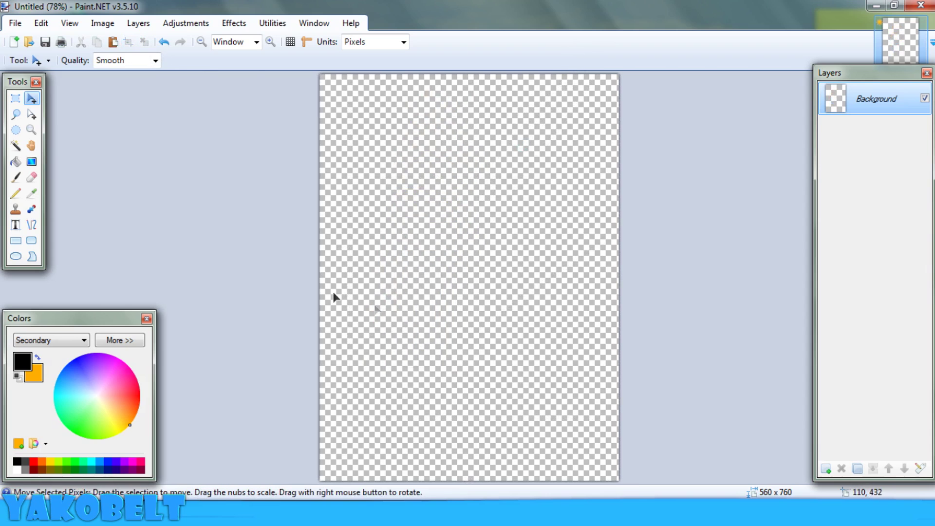
# - Draw a large rectangle across the upper half of the canvas with brush width 2, and undo it
pyautogui.click(15, 241)
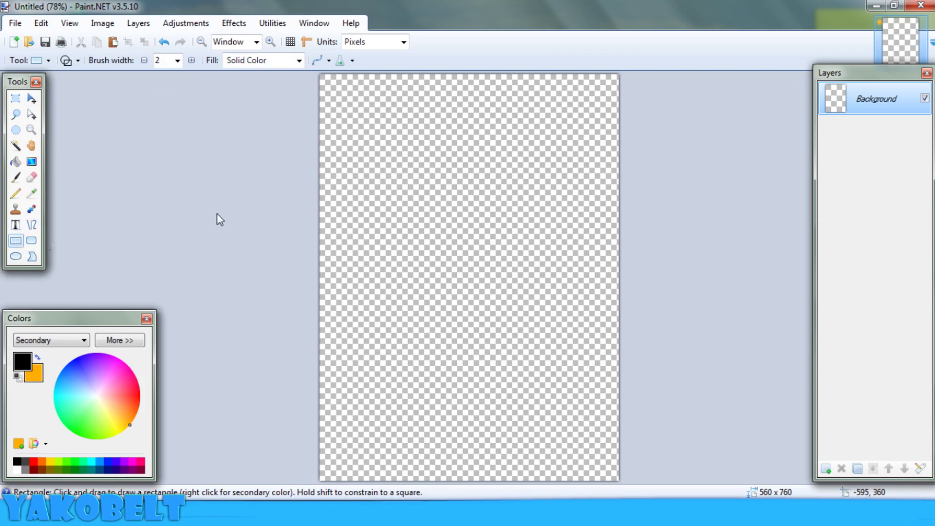
pyautogui.moveTo(328, 119); pyautogui.dragTo(617, 316)
pyautogui.click(163, 42)
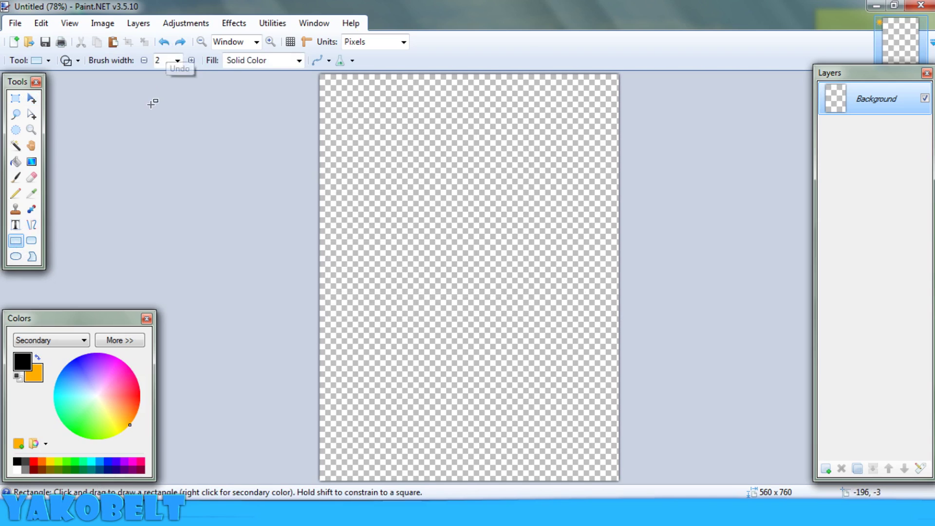
# - Draw a thin looping freehand line in black with the Pencil, and undo it
pyautogui.click(16, 178)
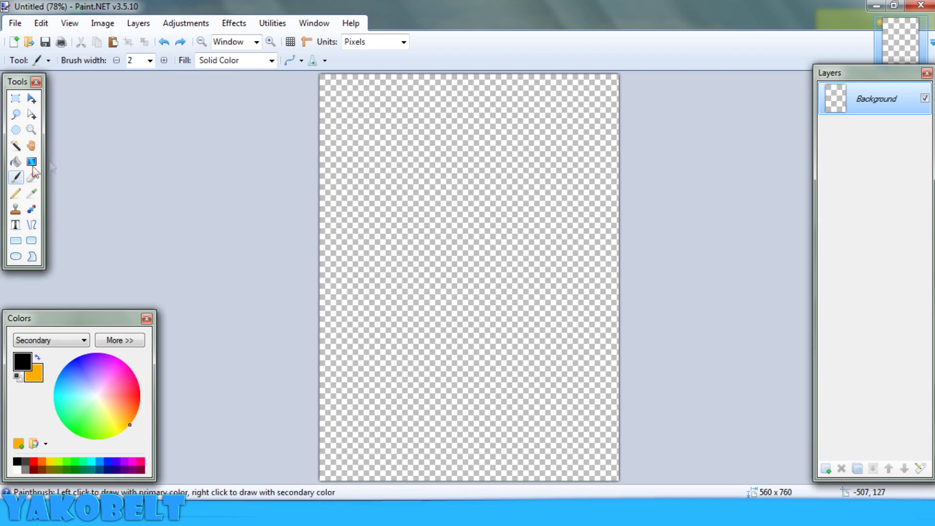
pyautogui.click(17, 193)
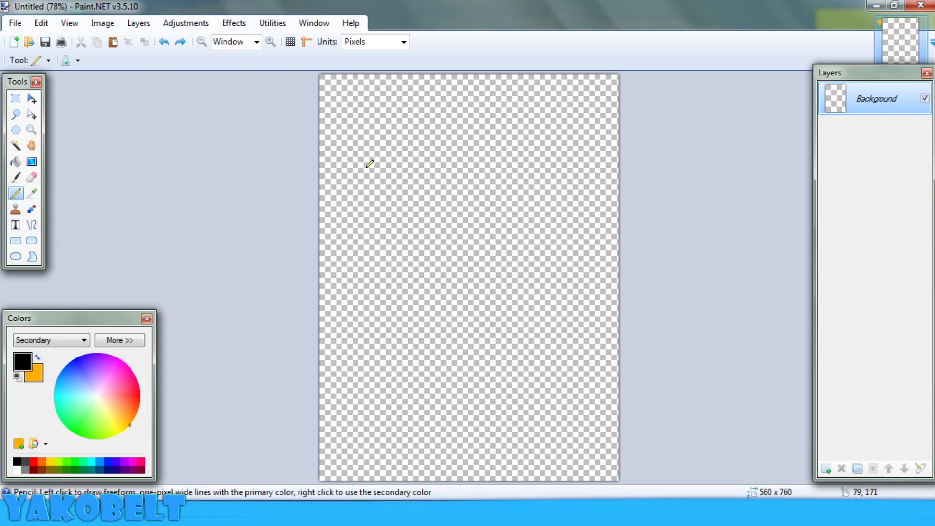
pyautogui.moveTo(363, 166)
pyautogui.mouseDown()
pyautogui.moveTo(410, 201)
pyautogui.moveTo(441, 303)
pyautogui.moveTo(373, 323)
pyautogui.moveTo(387, 261)
pyautogui.moveTo(506, 245)
pyautogui.mouseUp()
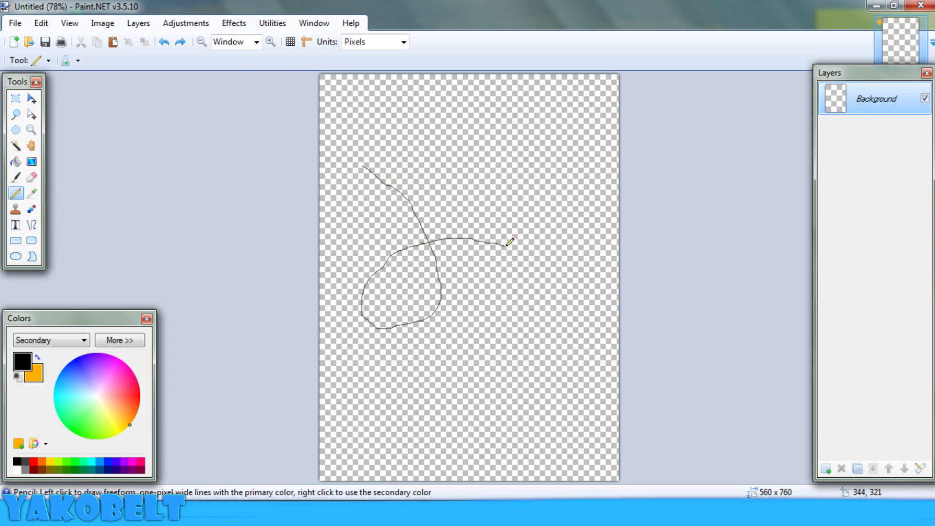
pyautogui.click(165, 43)
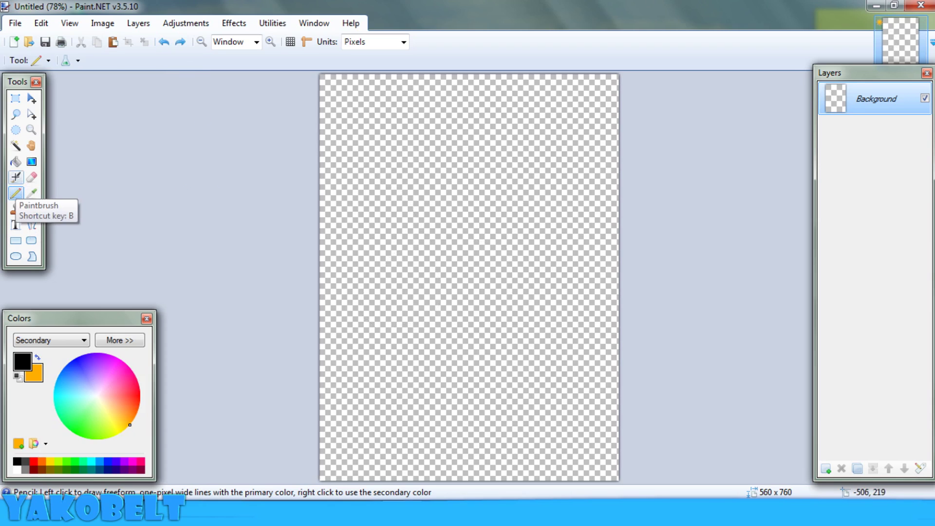
# - Draw a second black Pencil curve with a loop and a hooked end, and undo it
pyautogui.click(18, 179)
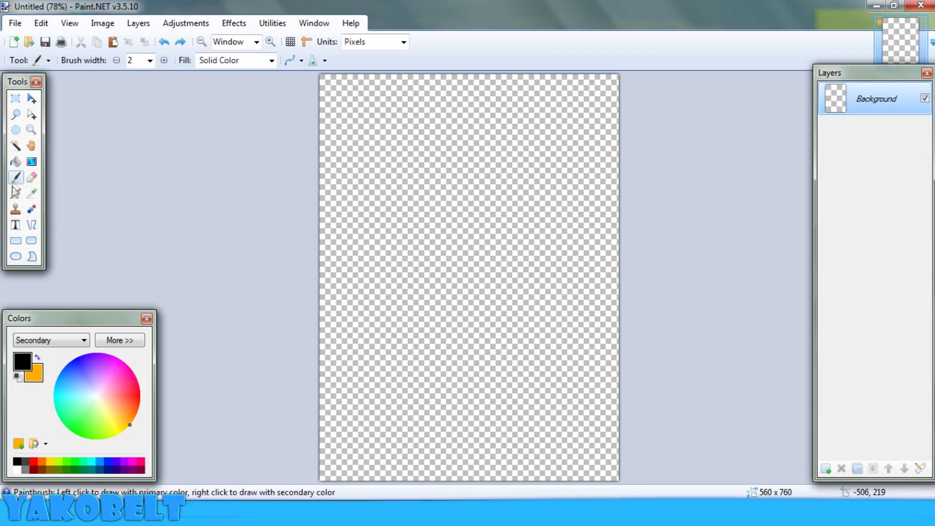
pyautogui.click(15, 193)
pyautogui.scroll(3, 421, 220)
pyautogui.scroll(1, 421, 220)
pyautogui.moveTo(316, 150)
pyautogui.mouseDown()
pyautogui.moveTo(381, 223)
pyautogui.moveTo(412, 346)
pyautogui.moveTo(426, 241)
pyautogui.moveTo(470, 192)
pyautogui.mouseUp()
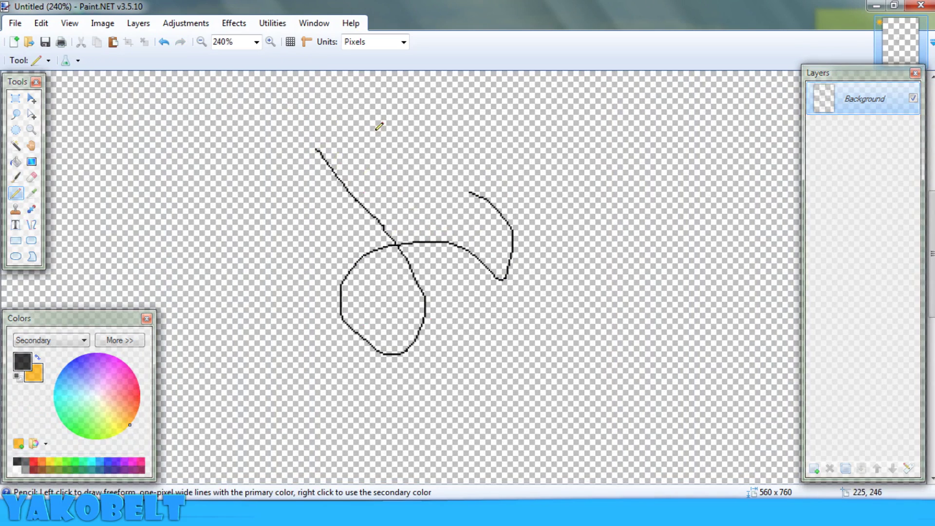
pyautogui.click(257, 42)
pyautogui.click(233, 55)
pyautogui.click(165, 42)
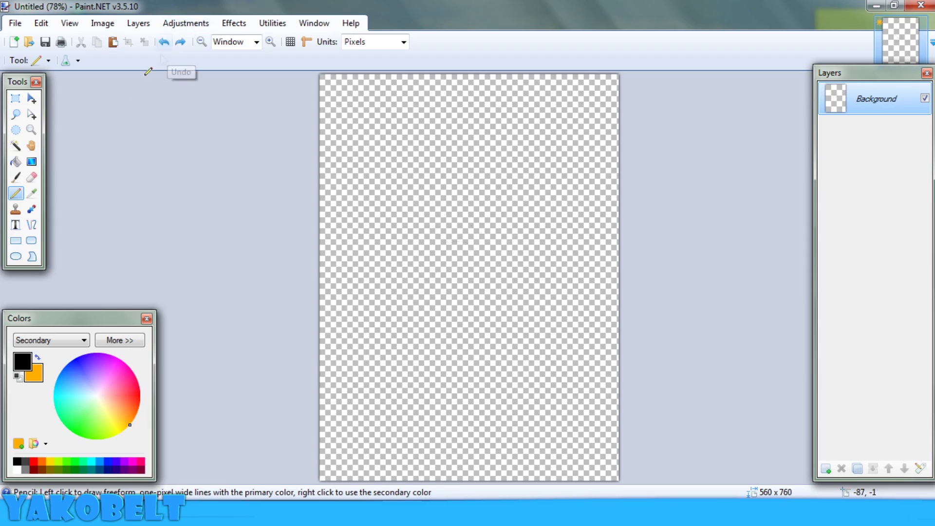
# - Draw a thin curved black line with the Paintbrush at brush width 1, inspect it up close, and undo it
pyautogui.click(22, 179)
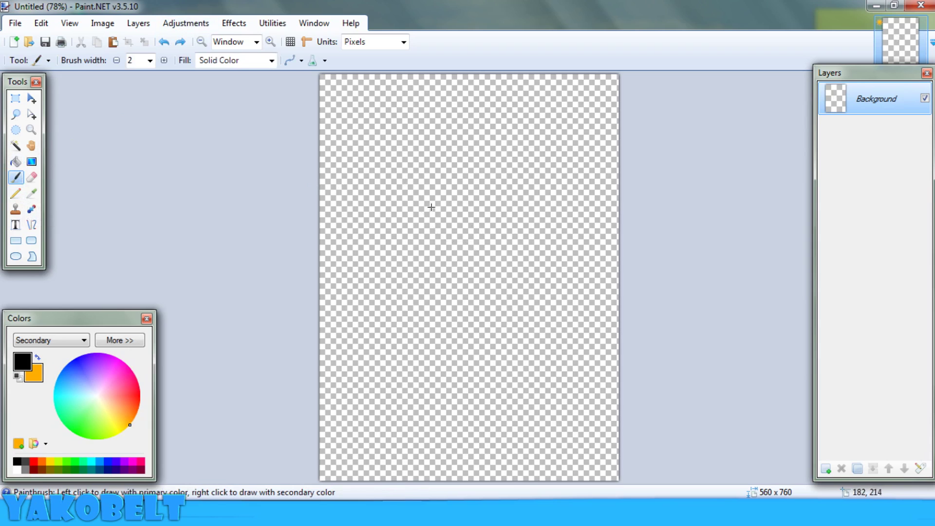
pyautogui.click(116, 60)
pyautogui.scroll(3, 430, 164)
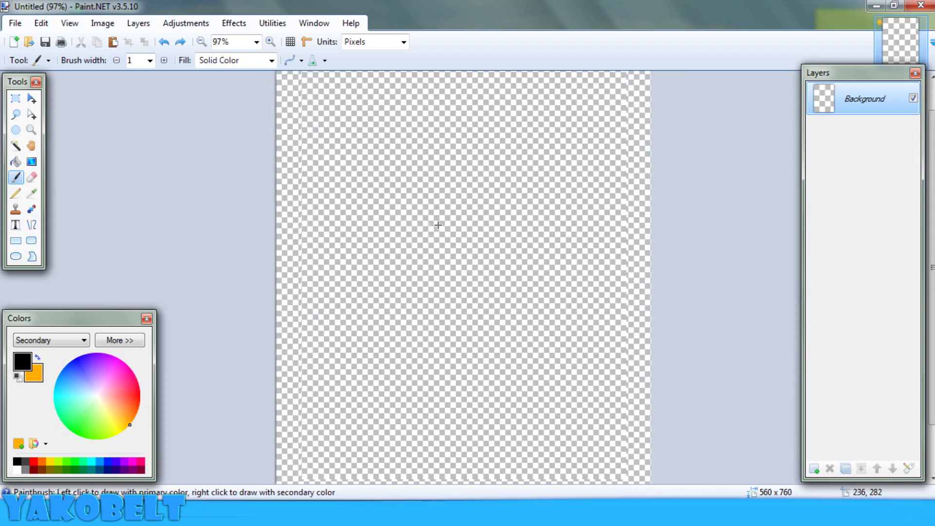
pyautogui.scroll(2, 392, 246)
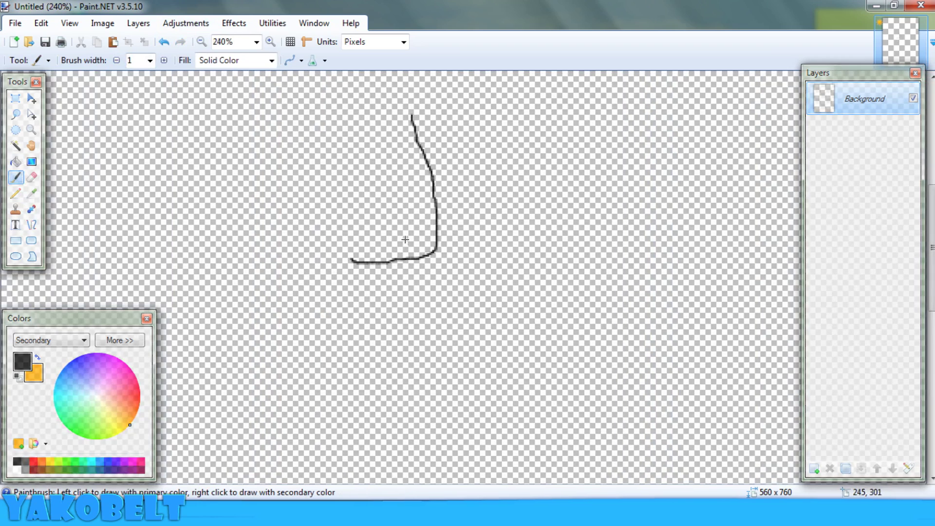
pyautogui.hotkey('ctrl', 'b')
pyautogui.click(165, 45)
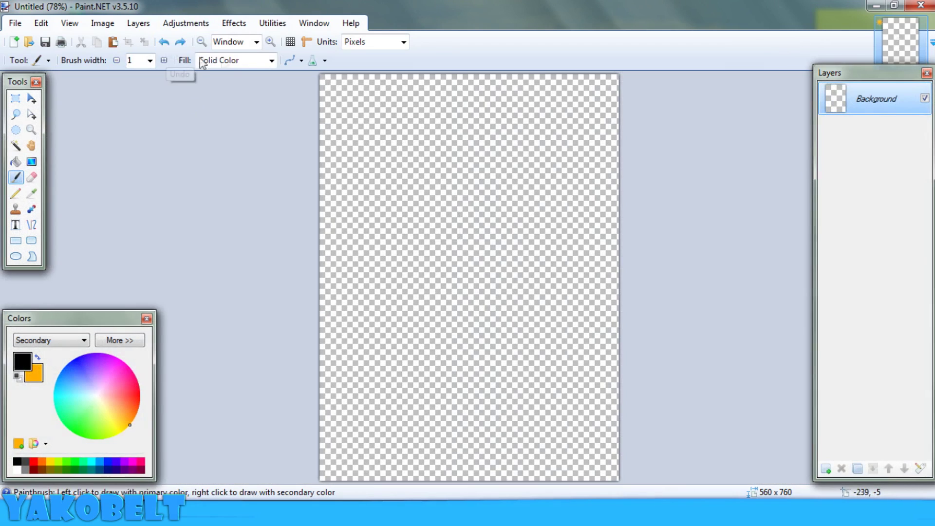
# - Disable antialiasing for the Paintbrush and draw a thin black looping line at brush width 1
pyautogui.click(302, 62)
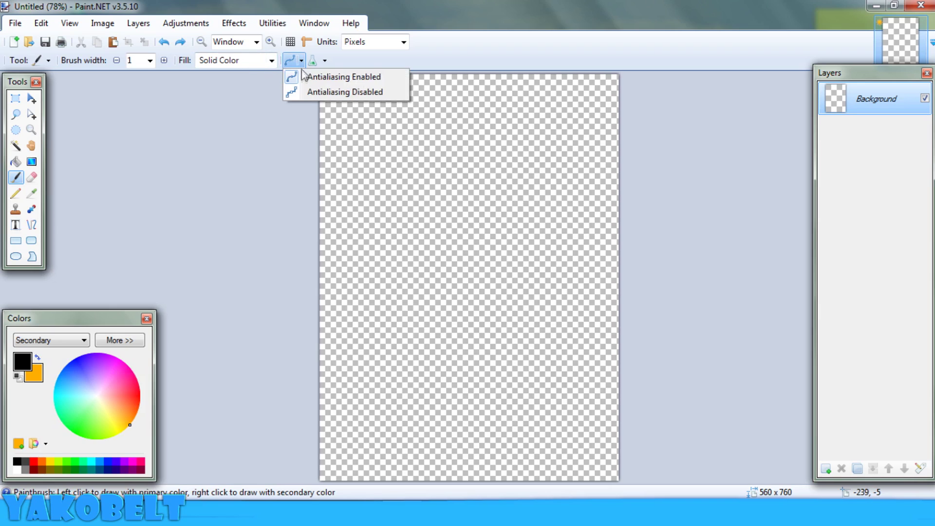
pyautogui.click(314, 93)
pyautogui.scroll(3, 490, 209)
pyautogui.scroll(1, 490, 209)
pyautogui.moveTo(461, 155)
pyautogui.mouseDown()
pyautogui.moveTo(443, 243)
pyautogui.moveTo(355, 200)
pyautogui.moveTo(512, 250)
pyautogui.mouseUp()
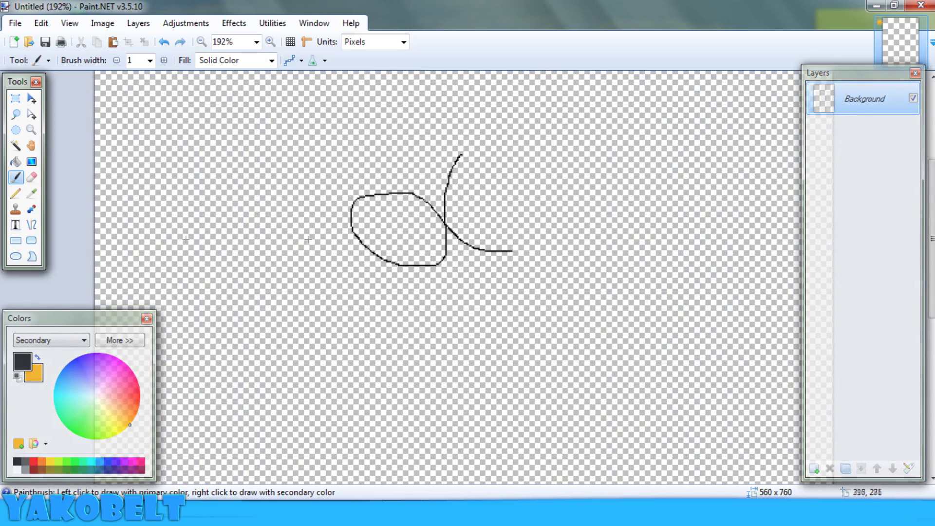
# - Draw a similar looping Pencil line beside the Paintbrush line, compare them up close, and undo both
pyautogui.click(16, 192)
pyautogui.moveTo(624, 165)
pyautogui.mouseDown()
pyautogui.moveTo(612, 236)
pyautogui.moveTo(586, 270)
pyautogui.moveTo(581, 219)
pyautogui.moveTo(657, 256)
pyautogui.moveTo(692, 252)
pyautogui.mouseUp()
pyautogui.scroll(3, 712, 249)
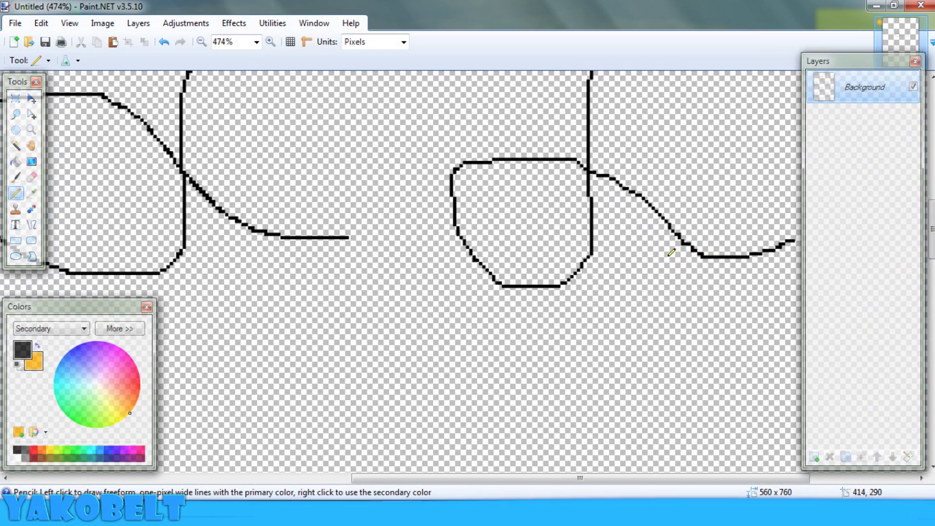
pyautogui.hotkey('ctrl', 'b')
pyautogui.click(165, 42)
pyautogui.click(164, 42)
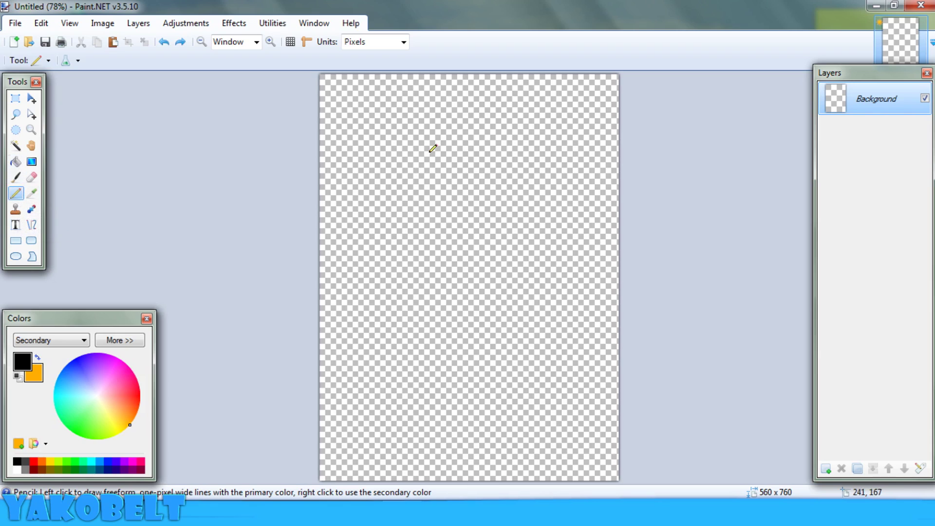
# - Look through the blending modes in the Background layer's properties and cancel without changes
pyautogui.click(147, 23)
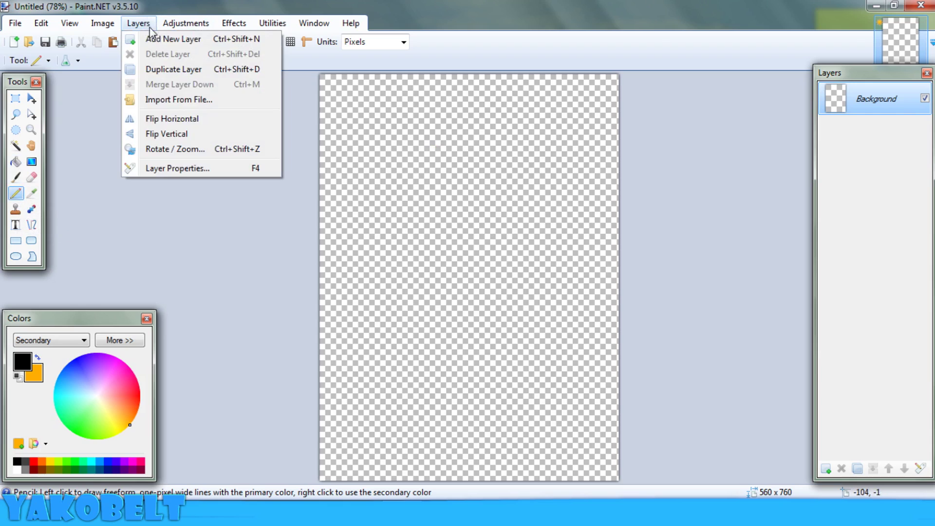
pyautogui.click(186, 168)
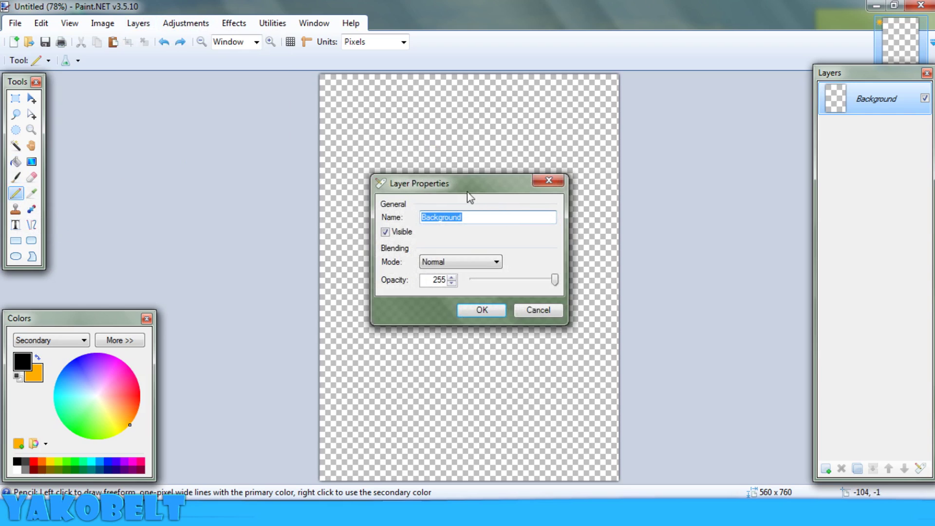
pyautogui.moveTo(489, 195); pyautogui.dragTo(726, 195)
pyautogui.click(706, 263)
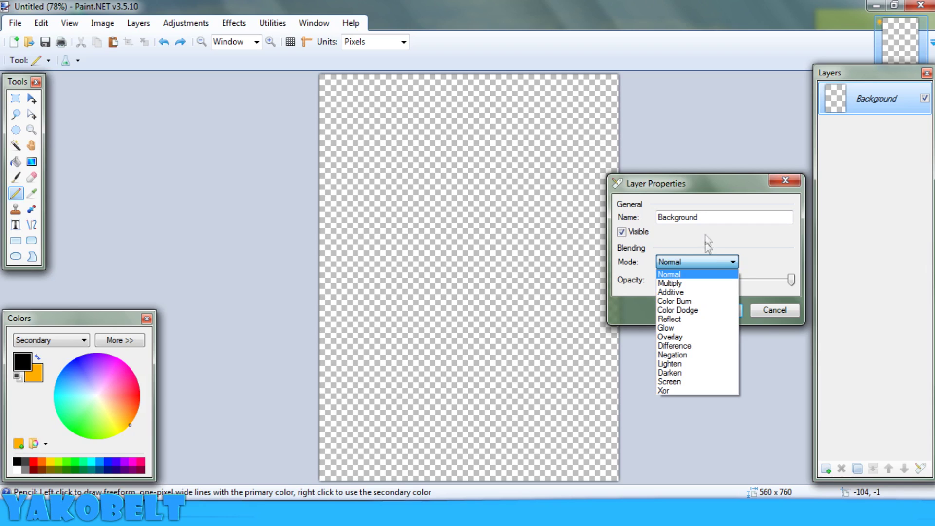
pyautogui.click(707, 242)
pyautogui.click(772, 313)
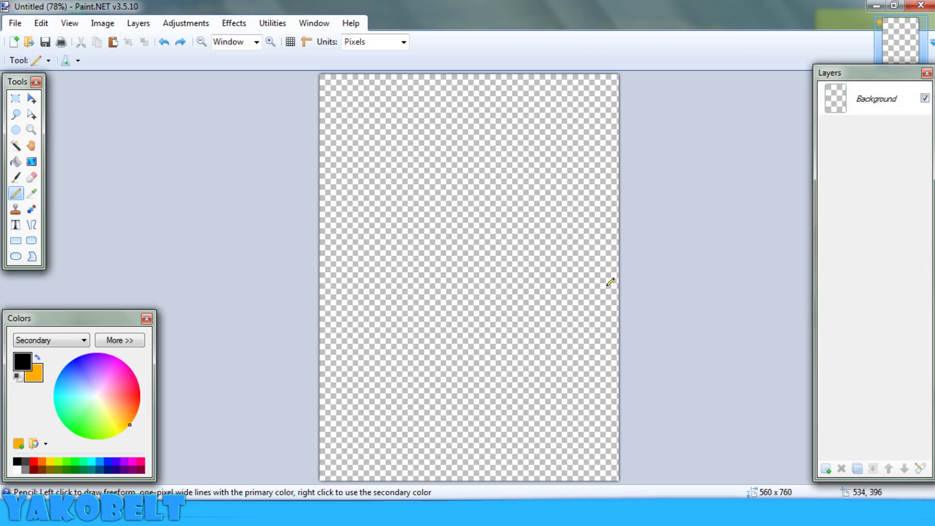
# - Add a new layer and paint a thick black looping stroke on it with the Paintbrush at brush width 43
pyautogui.hotkey('ctrl', 'shift', 'n')
pyautogui.click(16, 177)
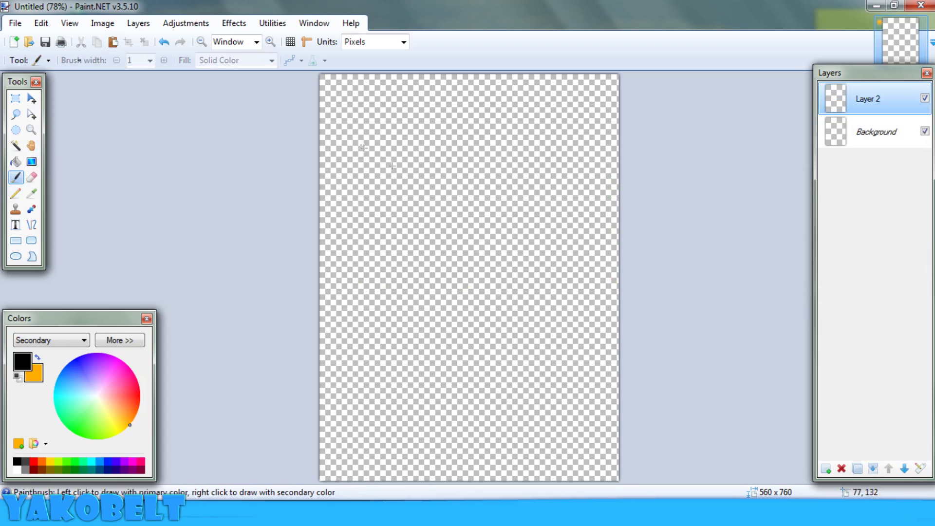
pyautogui.press(']')
pyautogui.press(']')
pyautogui.press(']')
pyautogui.press(']')
pyautogui.press(']')
pyautogui.press(']')
pyautogui.press(']')
pyautogui.press(']')
pyautogui.press(']')
pyautogui.press(']')
pyautogui.press(']')
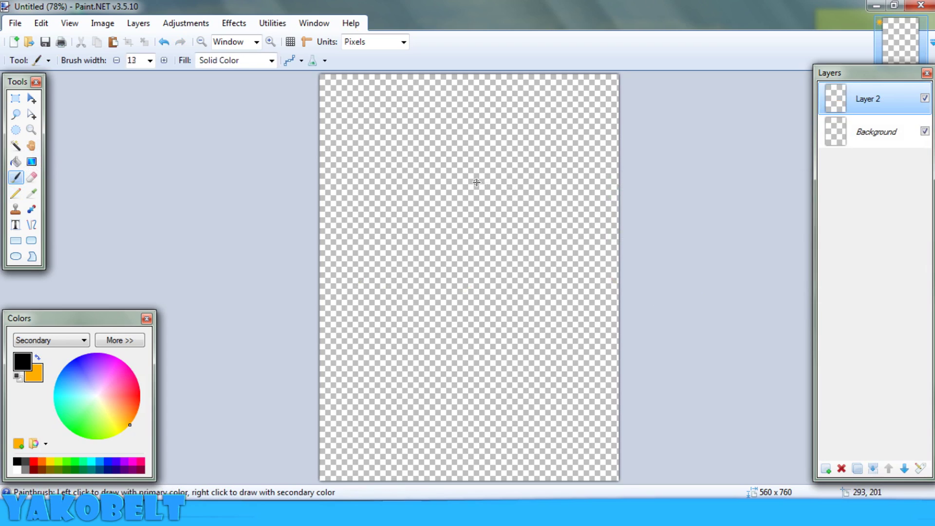
pyautogui.press(']')
pyautogui.press(']')
pyautogui.press(']')
pyautogui.press(']')
pyautogui.press(']')
pyautogui.press(']')
pyautogui.press(']')
pyautogui.press(']')
pyautogui.press(']')
pyautogui.press(']')
pyautogui.press(']')
pyautogui.press(']')
pyautogui.press(']')
pyautogui.press(']')
pyautogui.press(']')
pyautogui.press(']')
pyautogui.press(']')
pyautogui.press(']')
pyautogui.press(']')
pyautogui.press(']')
pyautogui.press(']')
pyautogui.press(']')
pyautogui.press(']')
pyautogui.press(']')
pyautogui.press(']')
pyautogui.press(']')
pyautogui.press(']')
pyautogui.press(']')
pyautogui.moveTo(374, 146)
pyautogui.mouseDown()
pyautogui.moveTo(501, 183)
pyautogui.moveTo(449, 254)
pyautogui.moveTo(410, 335)
pyautogui.mouseUp()
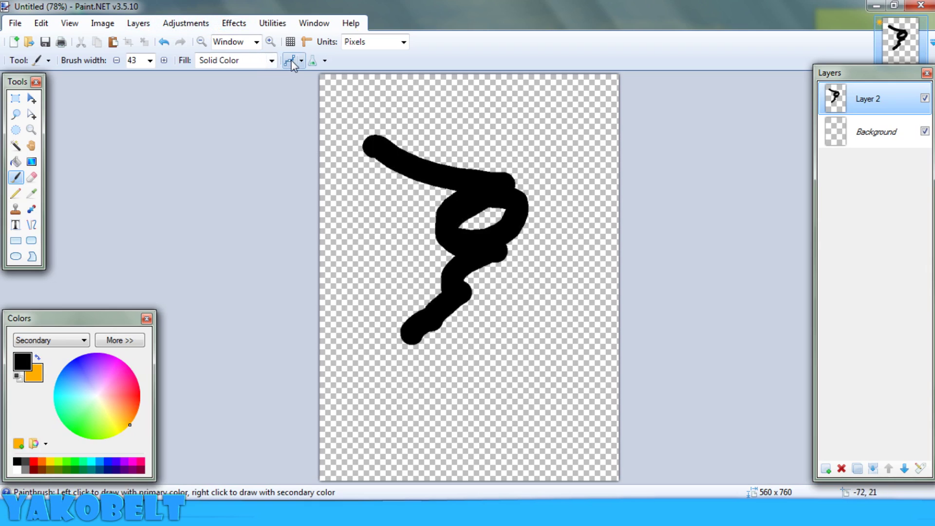
# - Try a lower opacity in the properties of the layer holding the thick stroke, and cancel the change
pyautogui.click(139, 24)
pyautogui.click(230, 168)
pyautogui.moveTo(413, 185); pyautogui.dragTo(625, 190)
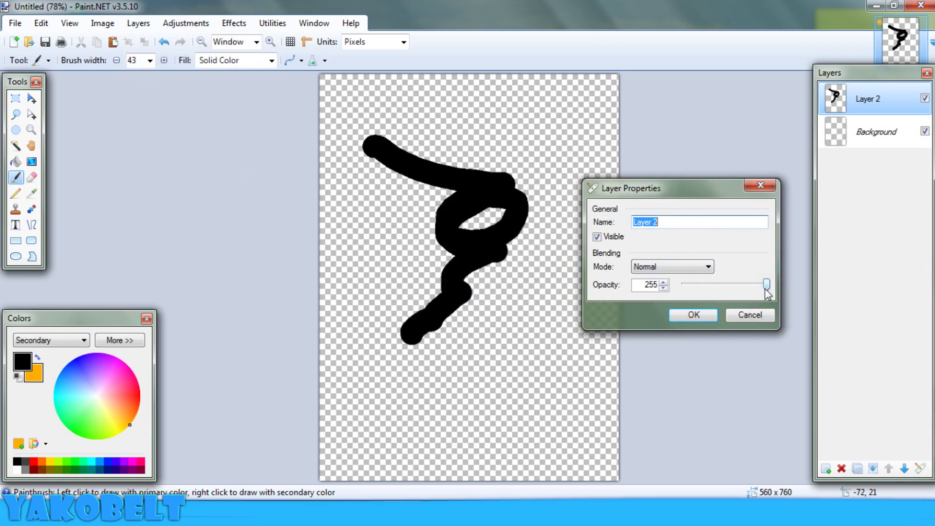
pyautogui.moveTo(765, 289); pyautogui.dragTo(713, 292)
pyautogui.click(750, 315)
# - Delete Layer 2 with the thick black stroke, keeping only the Background layer
pyautogui.click(876, 132)
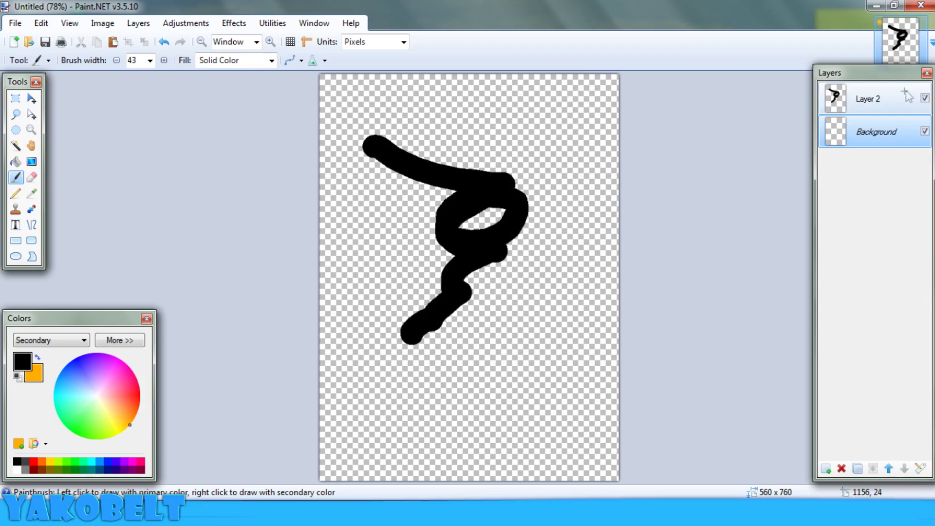
pyautogui.click(869, 99)
pyautogui.click(841, 468)
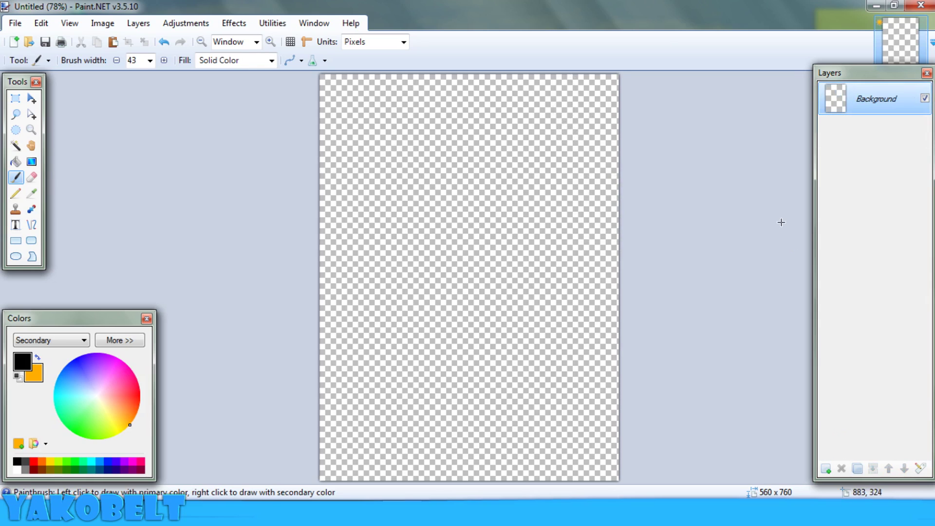